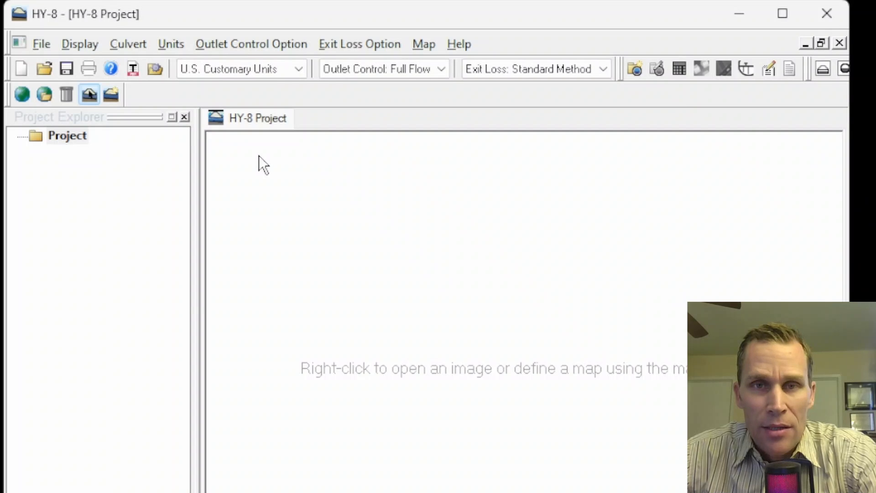
Select U.S. Customary Units and add a new culvert crossing to the project, naming it Design1
left_click(298, 68)
left_click(274, 86)
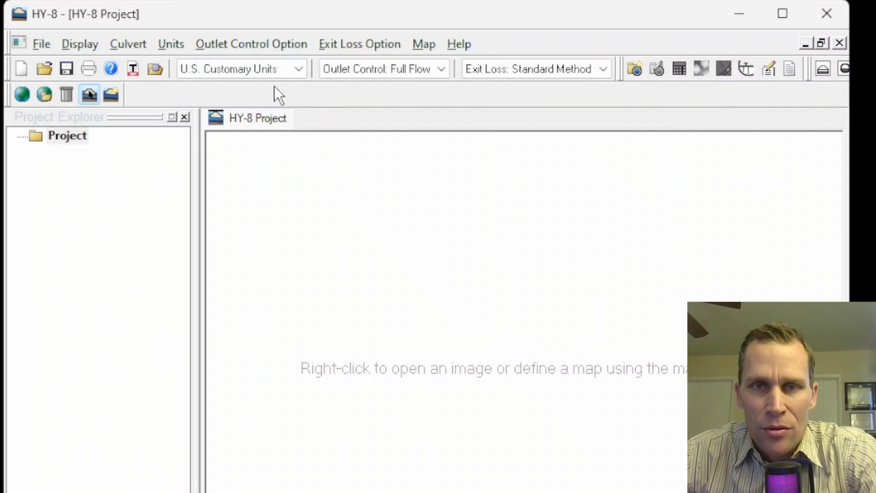
right_click(74, 133)
left_click(120, 144)
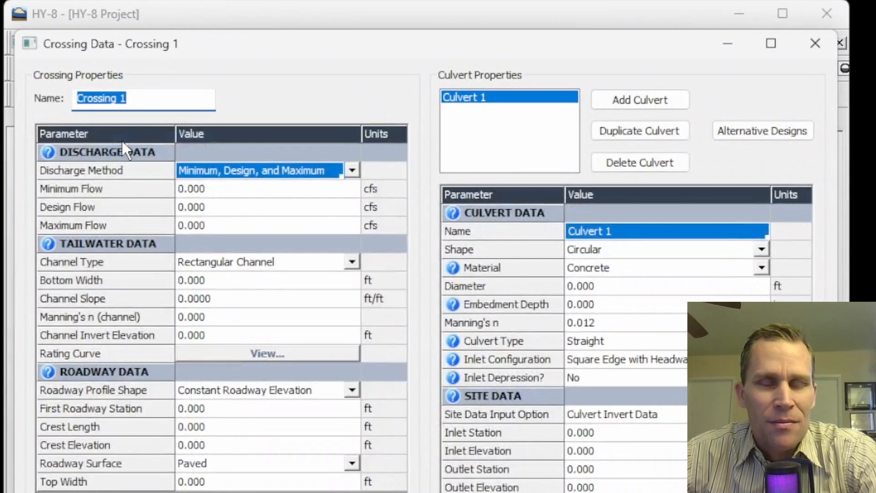
left_click_drag(145, 98, 57, 103)
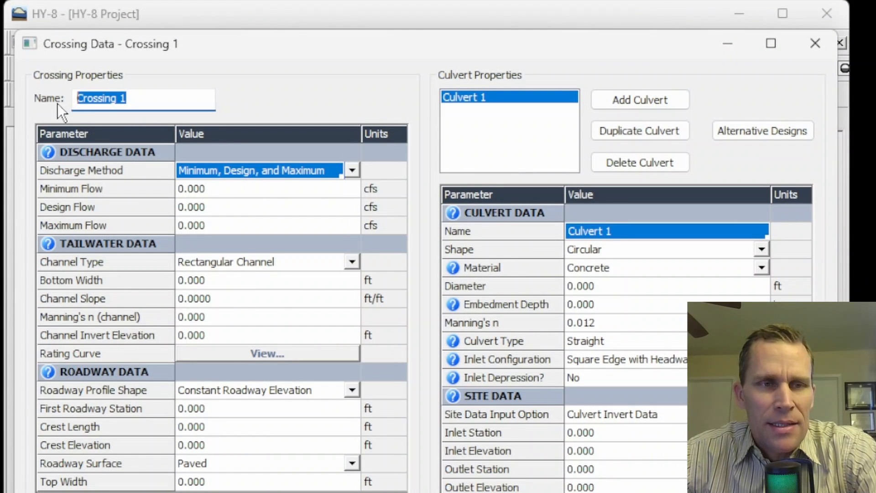
type("Design 1")
left_click_drag(131, 102, 51, 102)
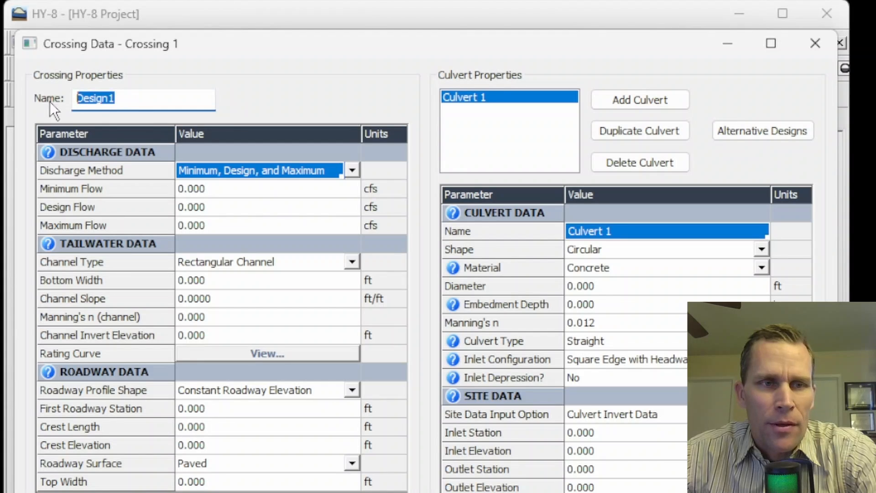
left_click(137, 98)
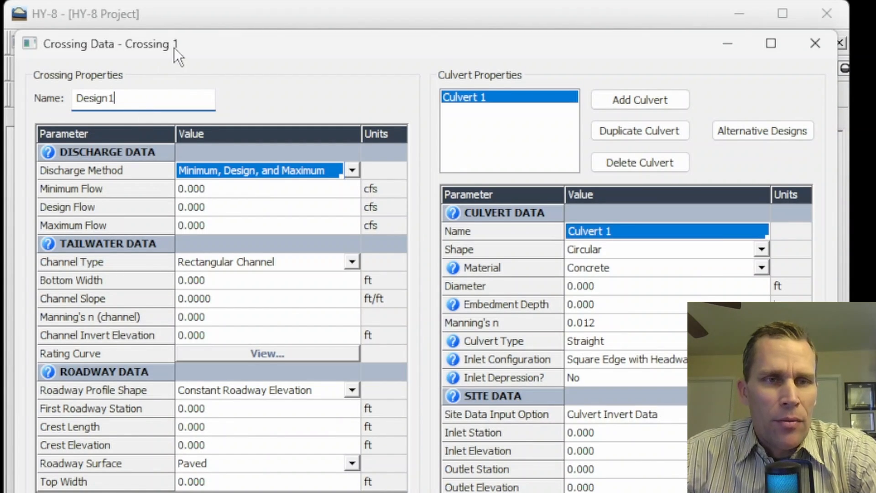
mouse_move(197, 52)
left_mouse_down()
mouse_move(213, 49)
mouse_move(205, 46)
left_mouse_up()
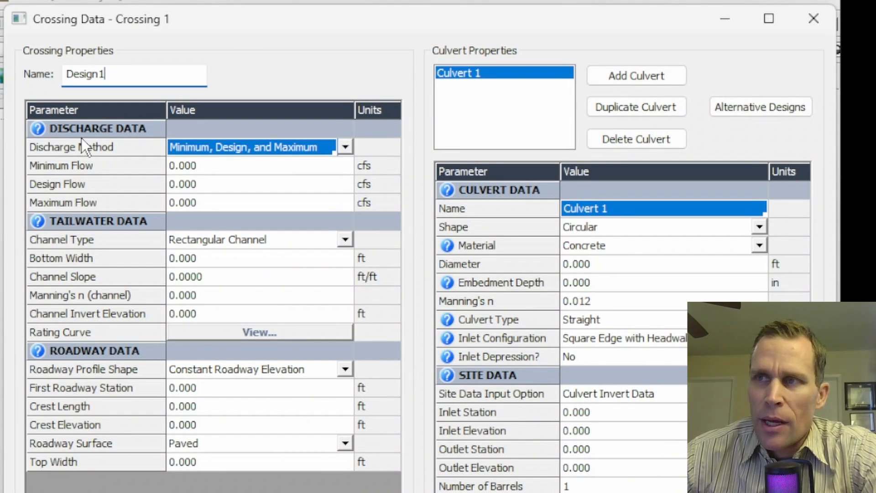
Set the crossing's discharge method to Recurrence and open its discharge list for editing
left_click(345, 146)
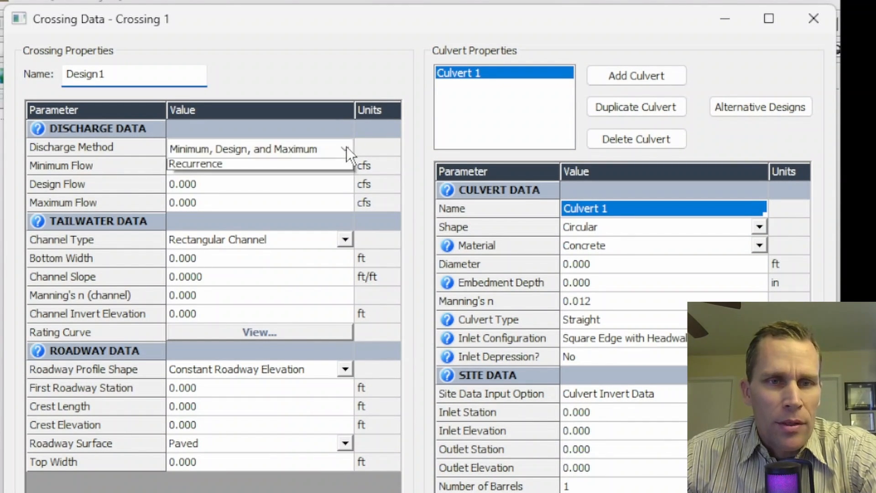
left_click(279, 191)
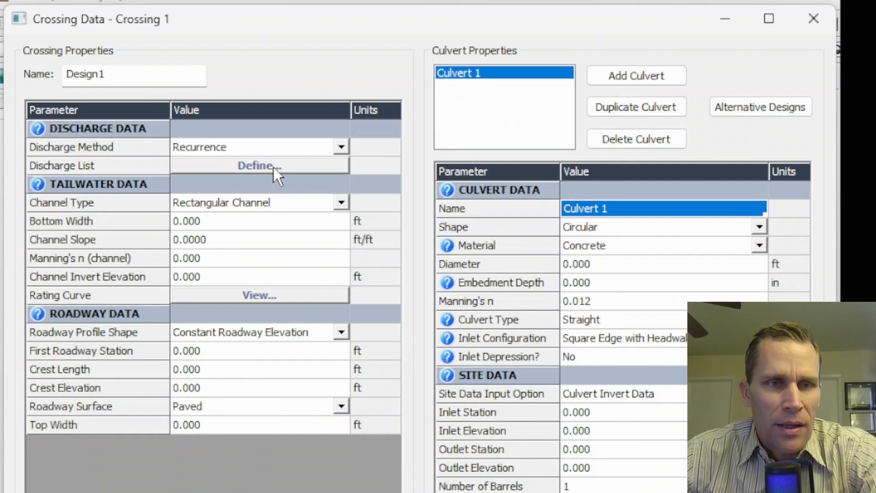
left_click(272, 167)
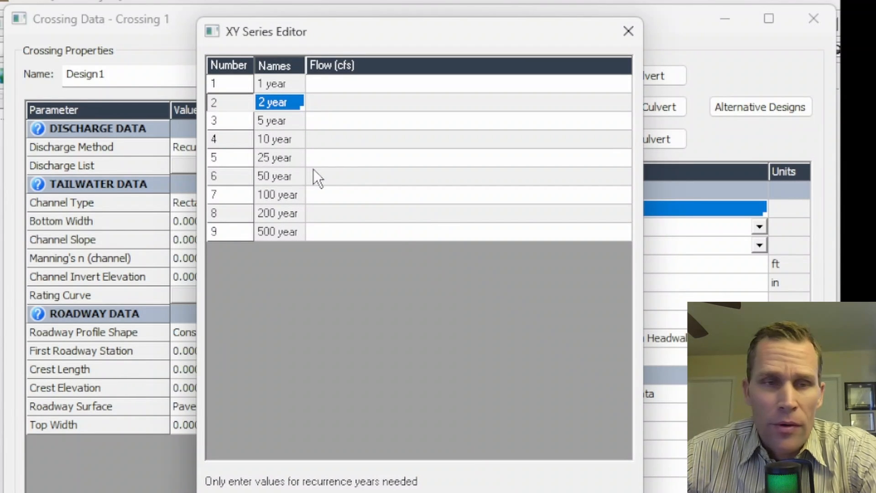
Enter recurrence flows of 1800 cfs for 10 year, 2100 cfs for 25 year and 2350 cfs for 100 year, and accept the list
left_click(342, 138)
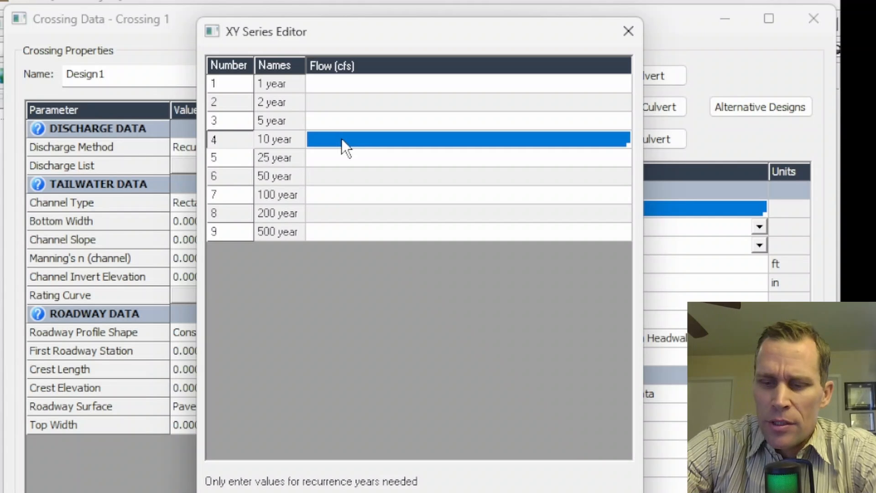
type("1800")
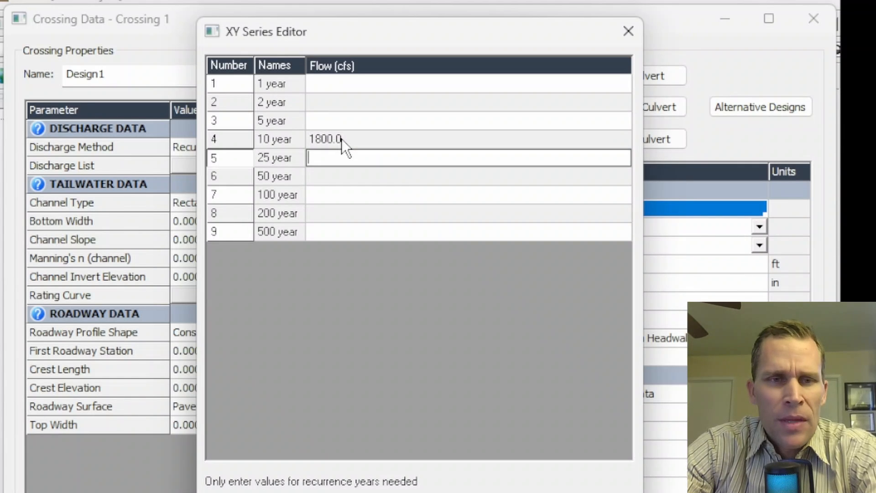
key("Return")
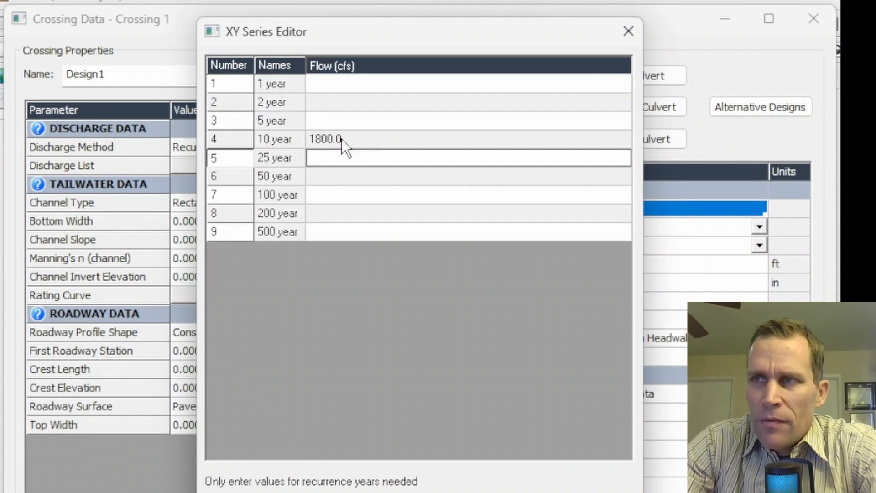
type("2100")
key("Return")
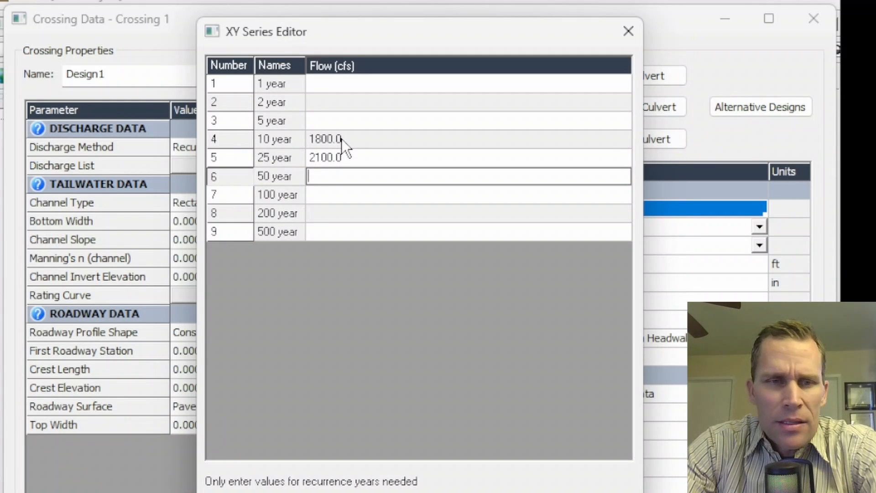
key("Return")
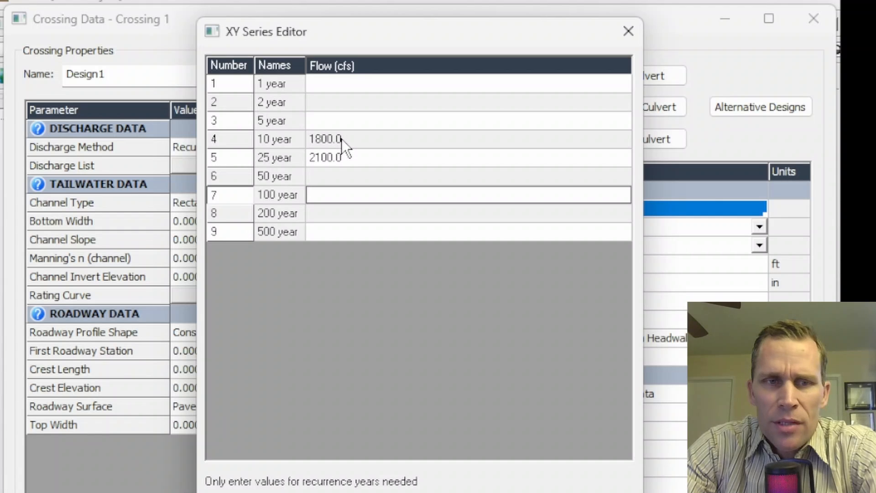
type("2350")
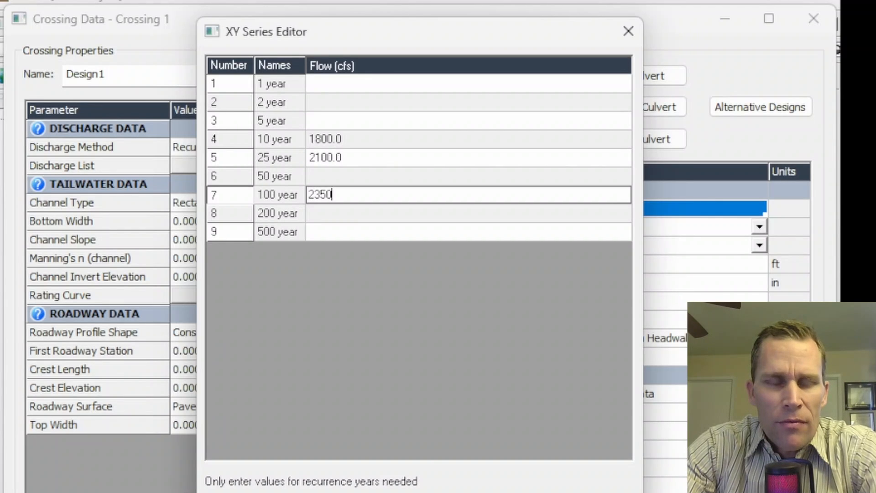
key("Up")
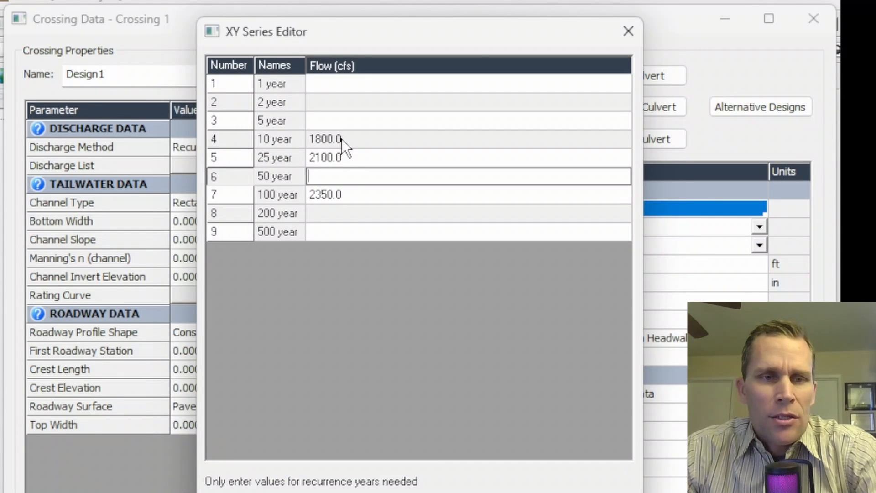
left_click(360, 193)
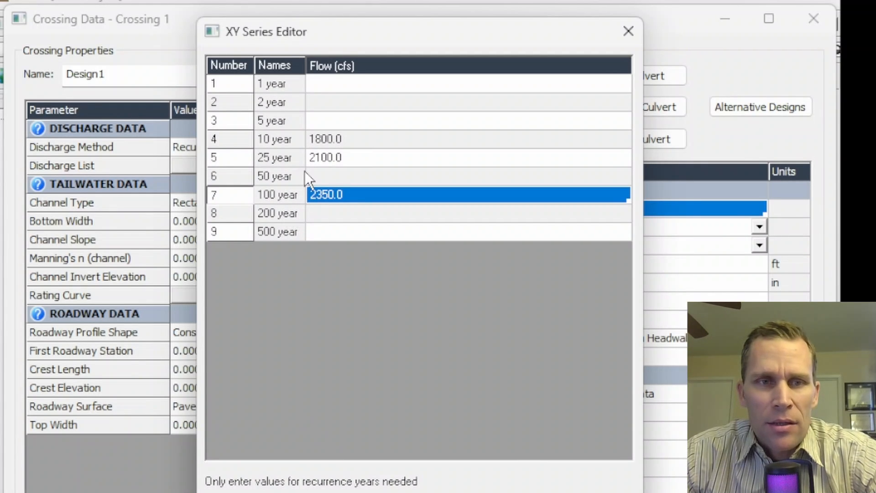
left_click(351, 137)
left_click(363, 156)
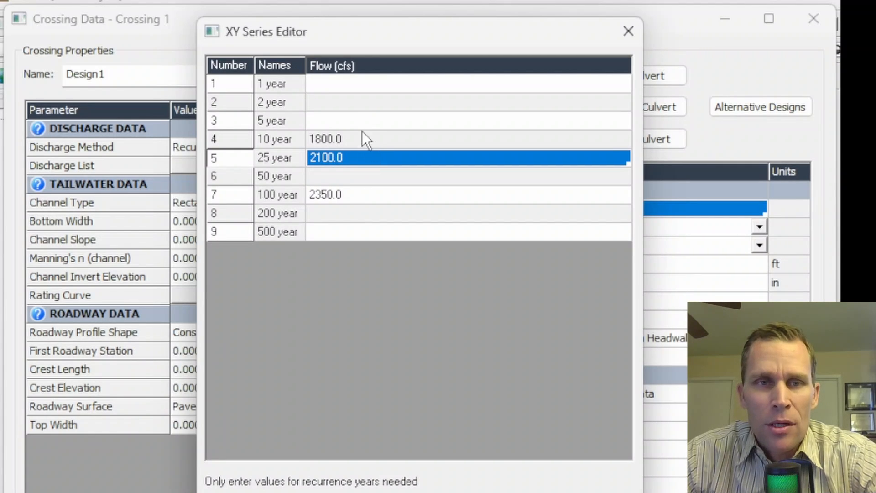
left_click(340, 194)
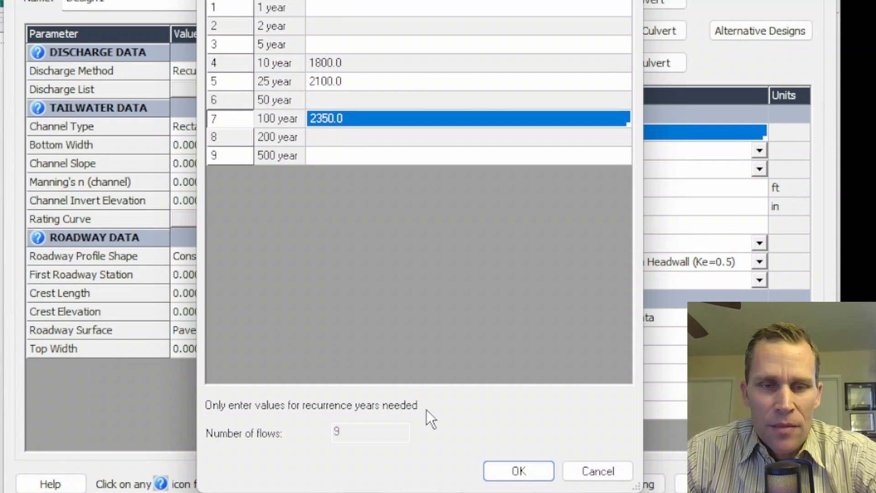
left_click(516, 467)
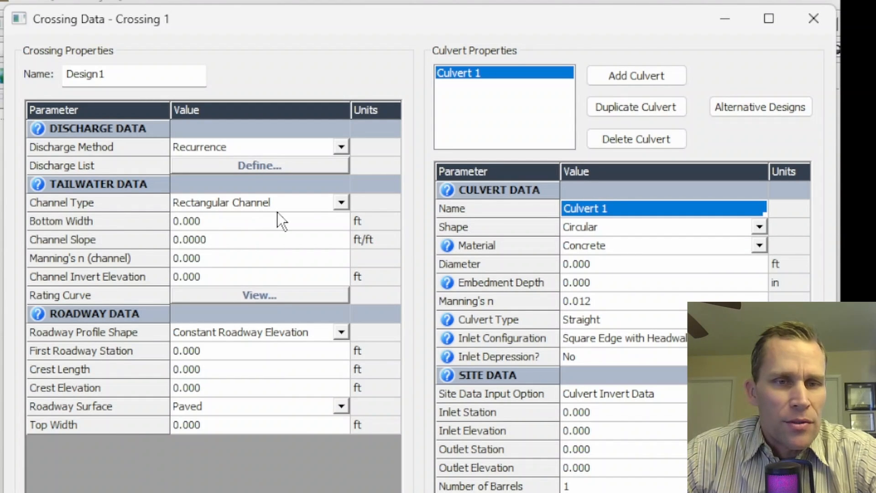
Define the tailwater as a Trapezoidal Channel with an 8 ft bottom width and a 1:1 side slope
left_click(340, 202)
left_click(292, 220)
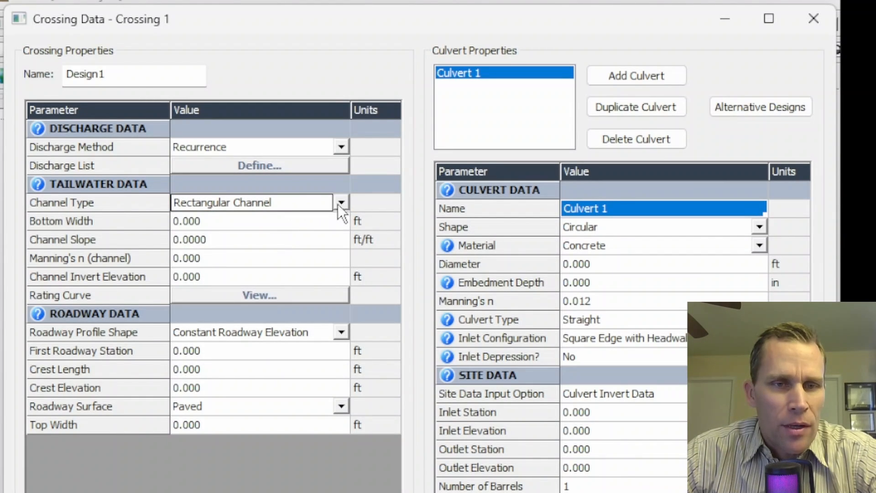
left_click(341, 202)
left_click(289, 234)
left_click(249, 225)
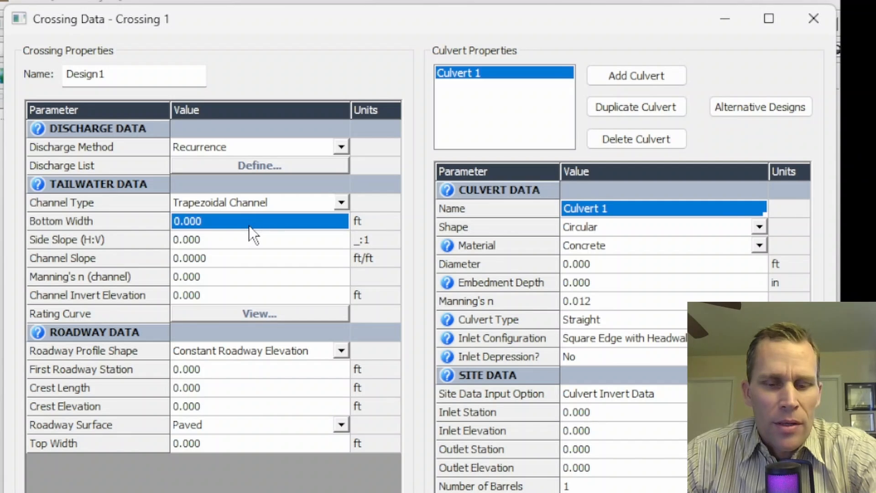
type("8")
key("Tab")
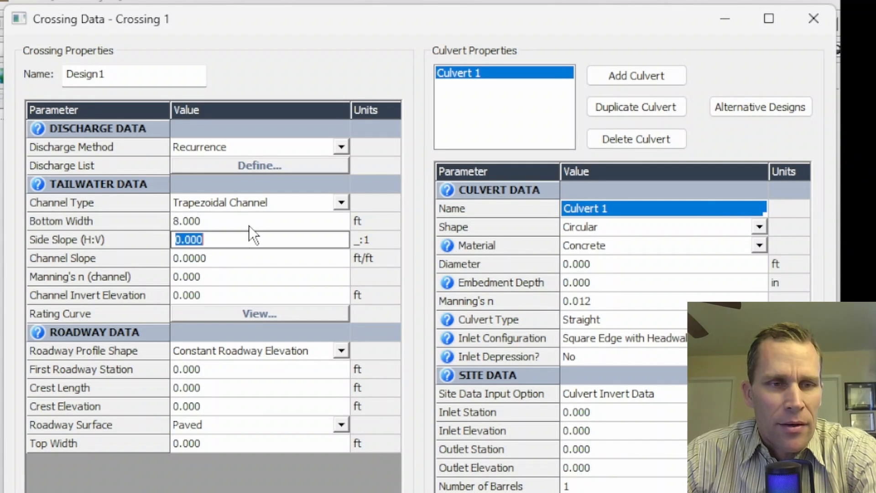
type("1")
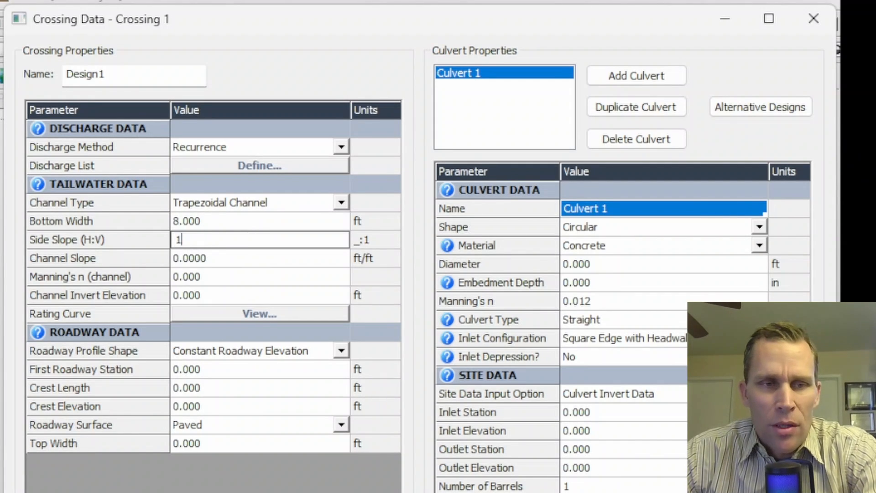
key("Tab")
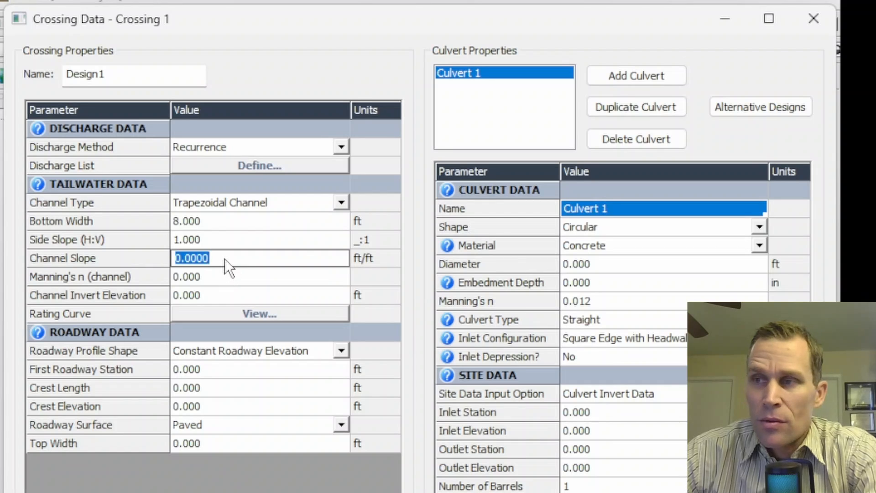
Set the tailwater channel slope to 0.02 ft/ft, Manning's n to 0.035 and the channel invert elevation to 20 ft
type("0.02")
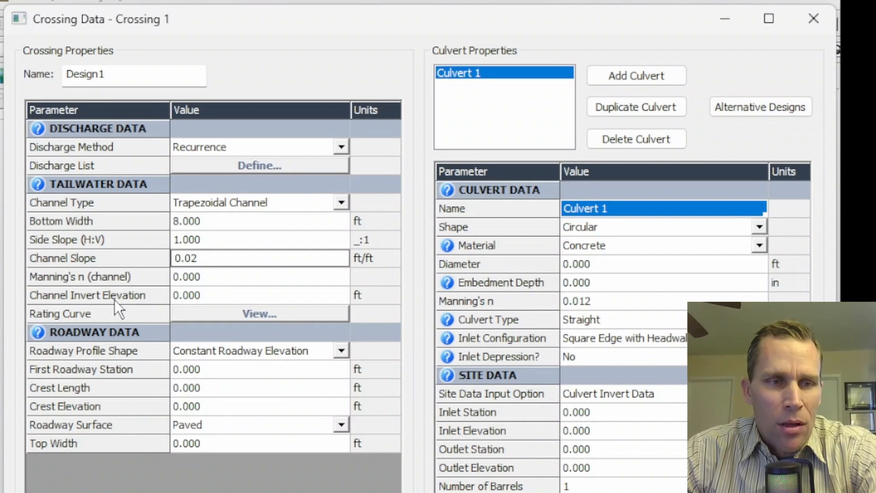
left_click(216, 277)
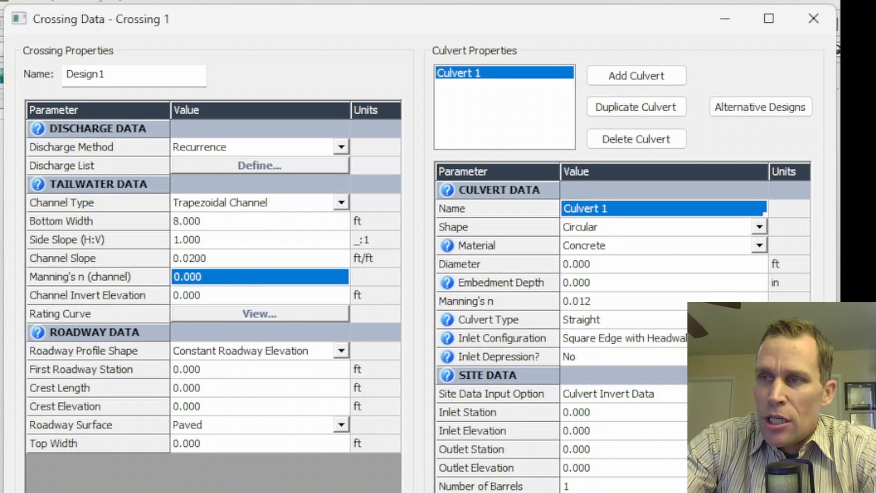
type("0.0")
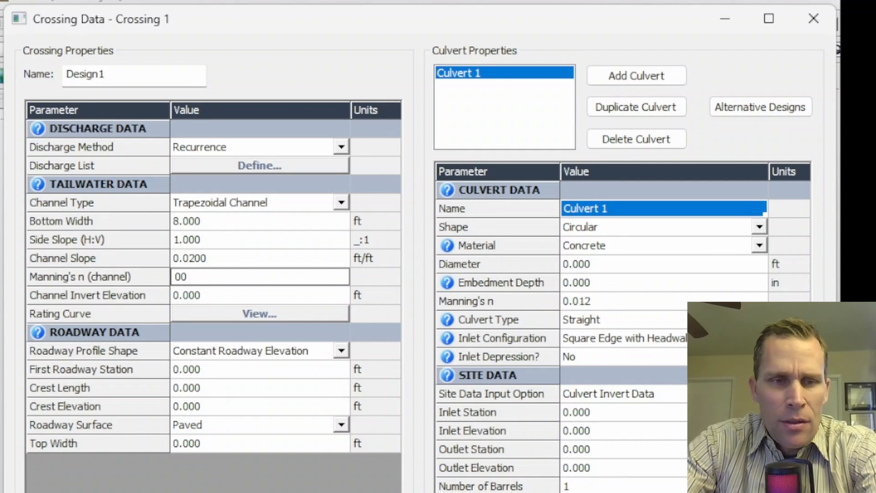
type("35")
key("Tab")
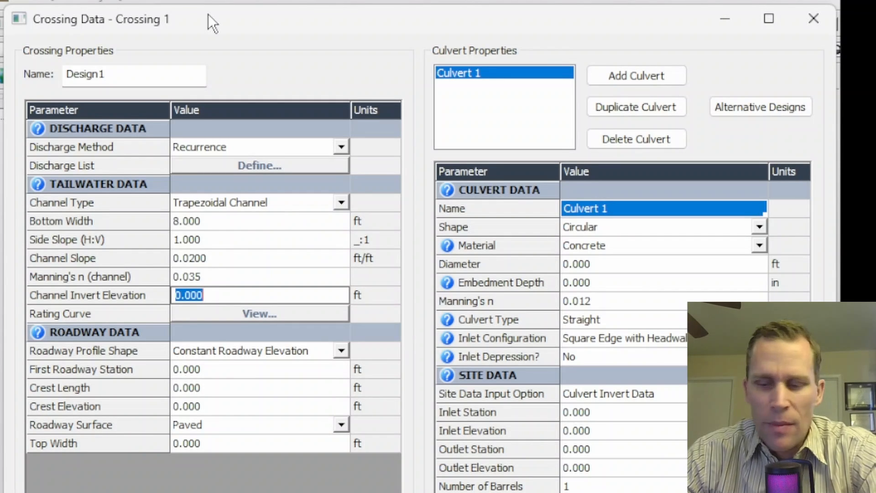
type("20")
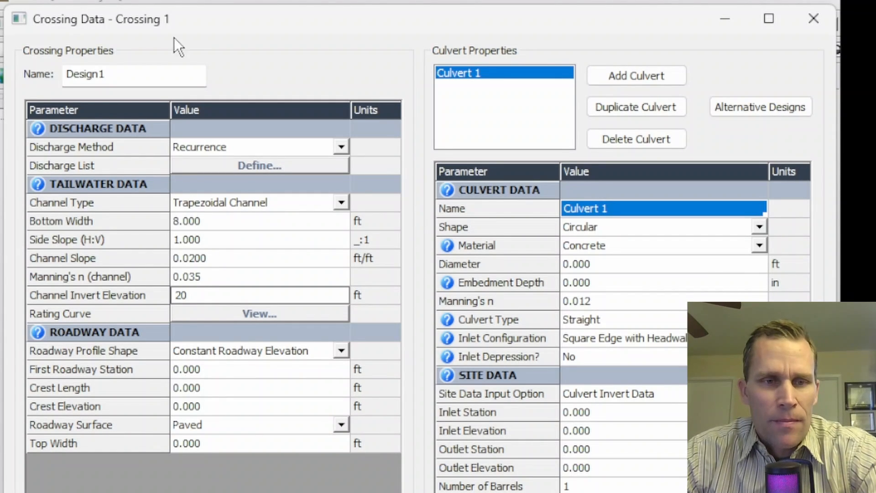
key("Return")
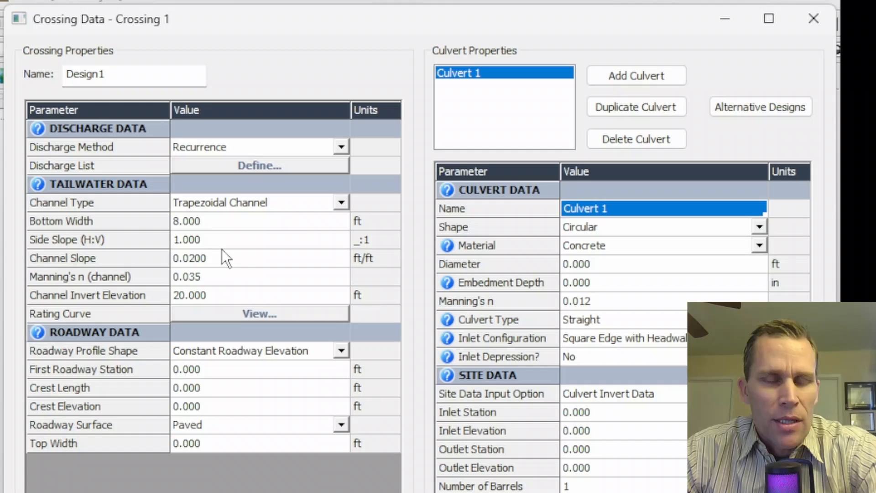
View the tailwater rating curve table, plot the downstream channel rating curve, and close the plot
left_click(259, 318)
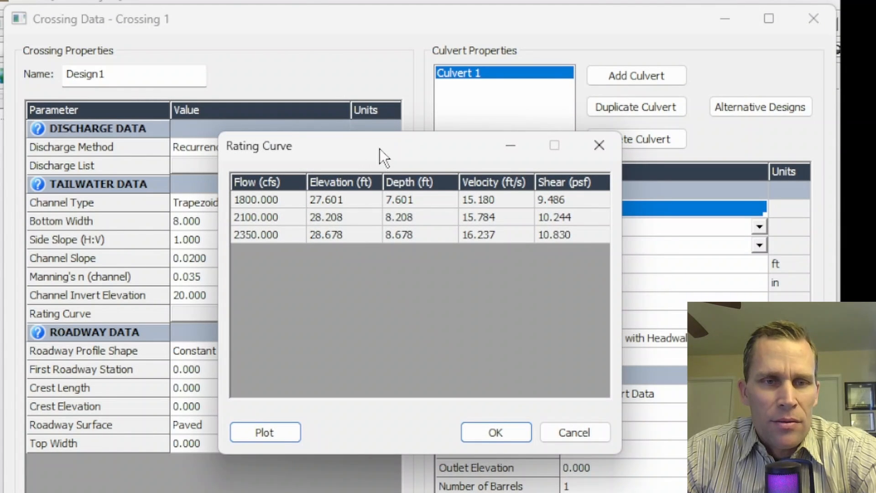
left_click_drag(379, 149, 284, 128)
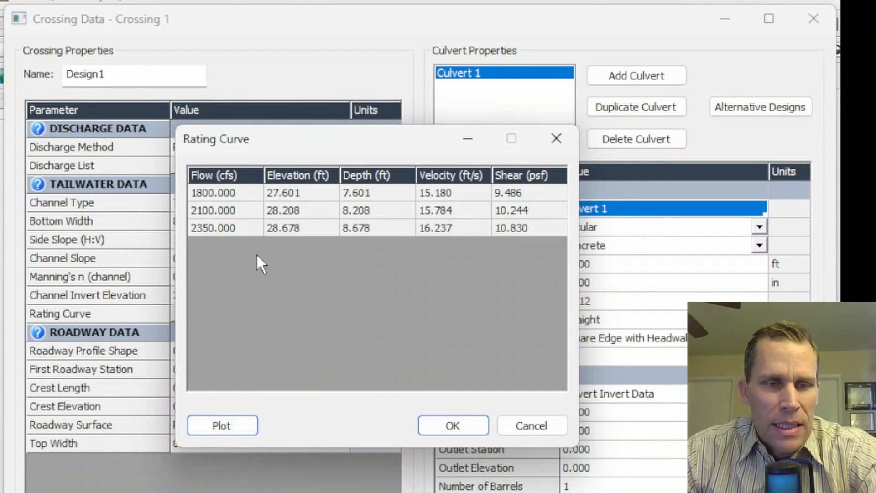
left_click(231, 424)
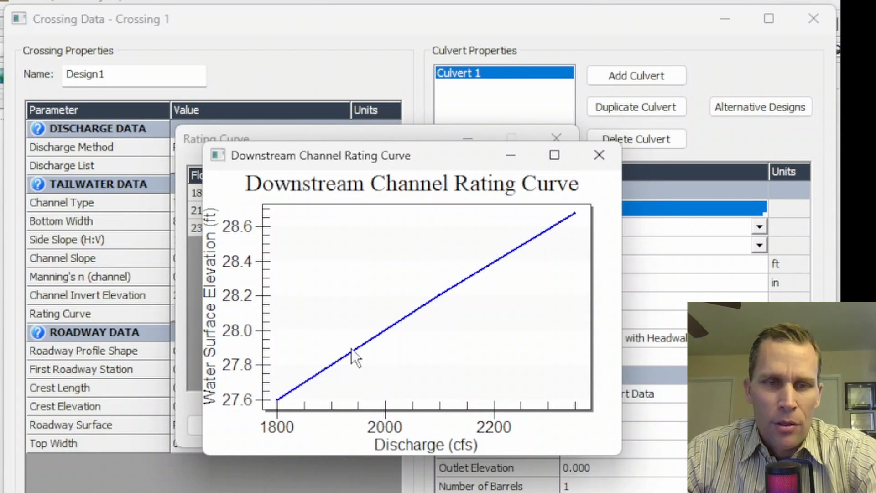
left_click(599, 155)
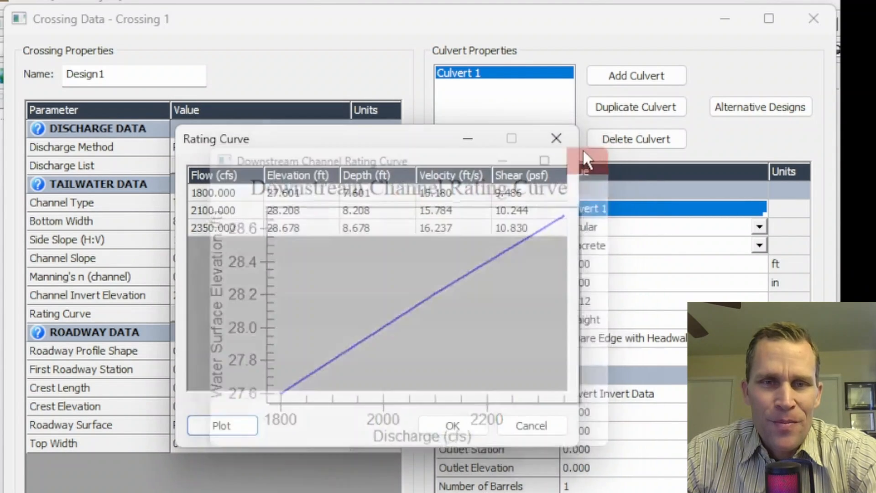
Close the rating curve table and set the roadway's crest elevation to 43 ft and crest length to 100 ft
left_click(558, 137)
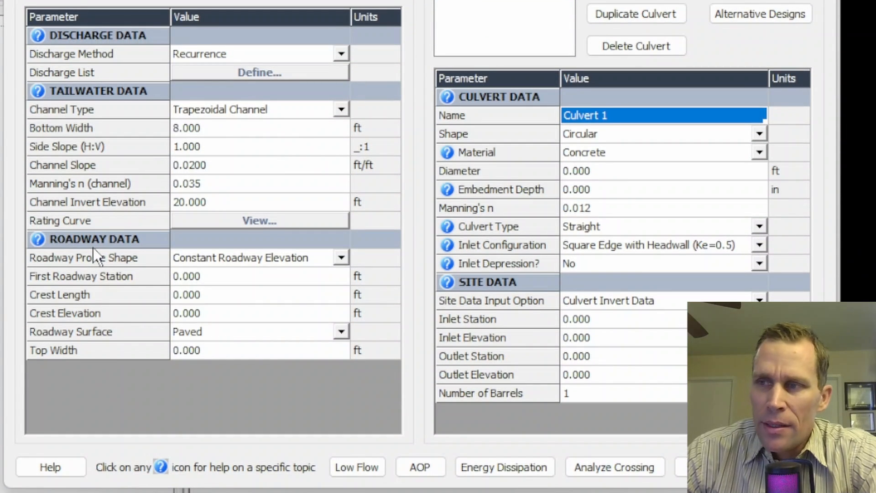
left_click(217, 312)
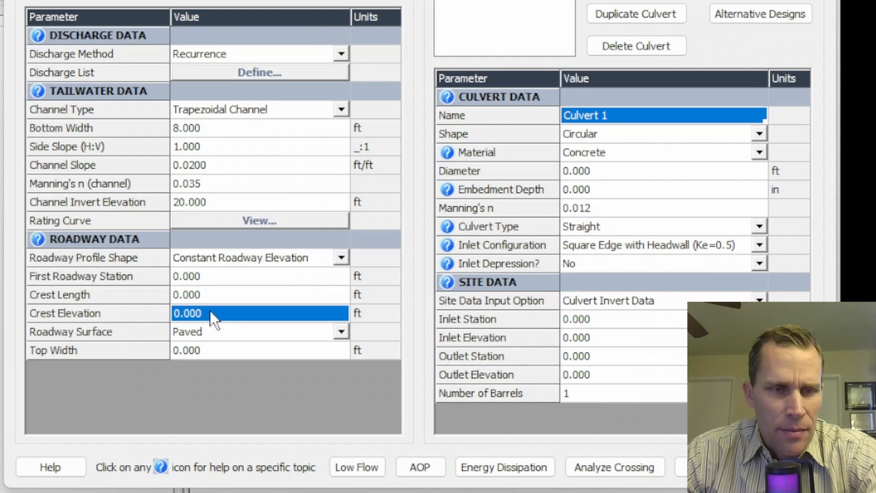
type("43")
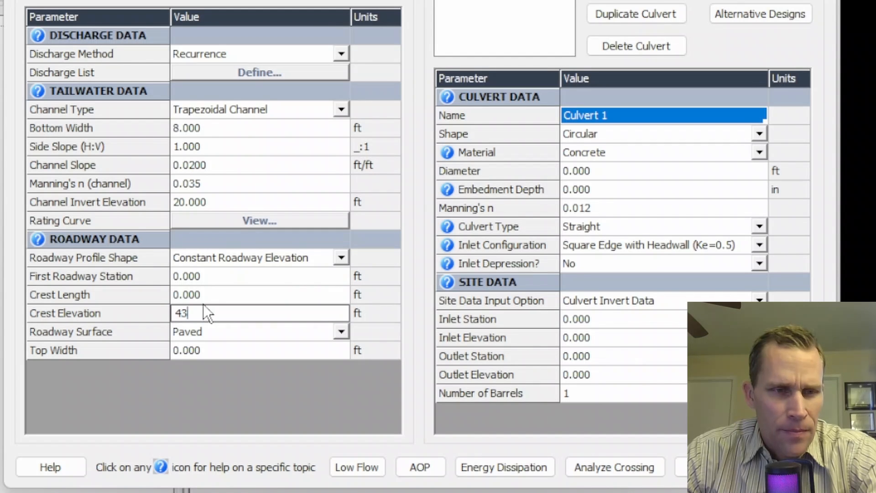
left_click(221, 277)
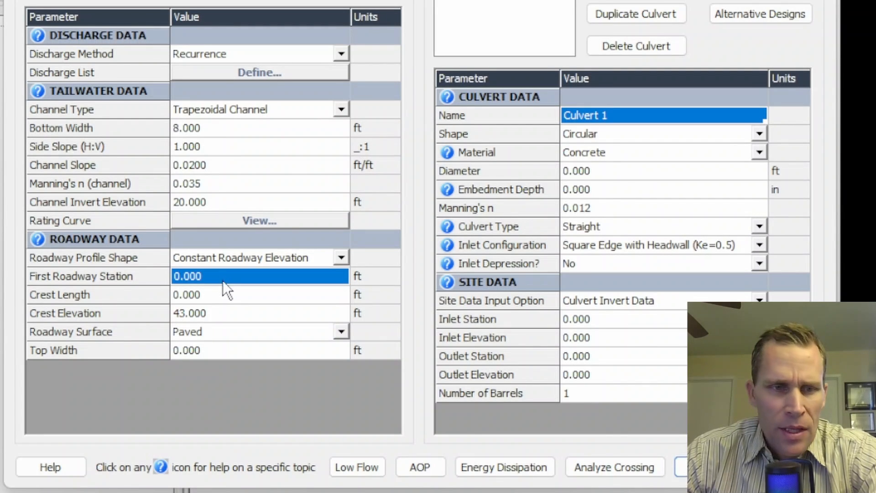
left_click(223, 295)
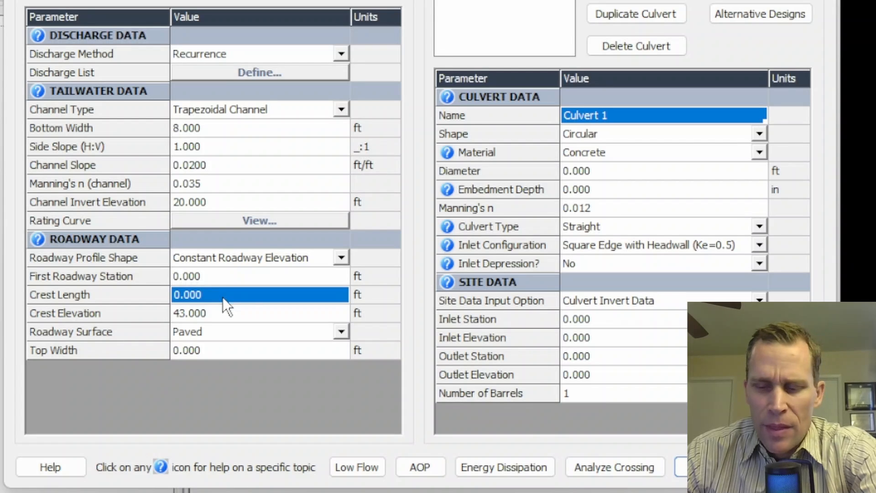
type("100")
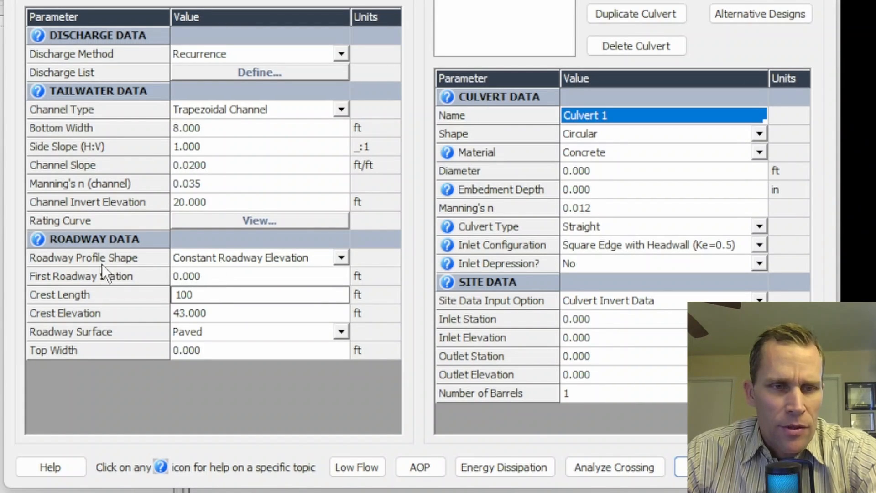
Choose Constant Roadway Elevation as the roadway profile shape and set the roadway top width to 58 ft
left_click(341, 258)
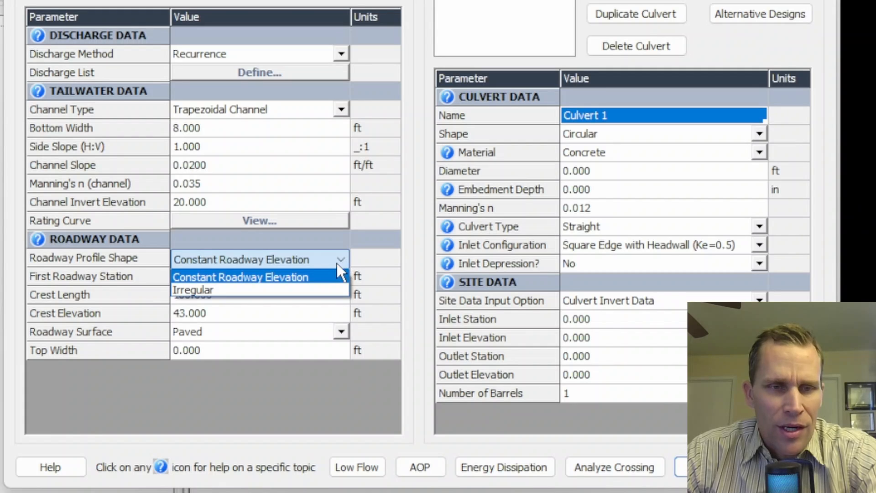
left_click(330, 276)
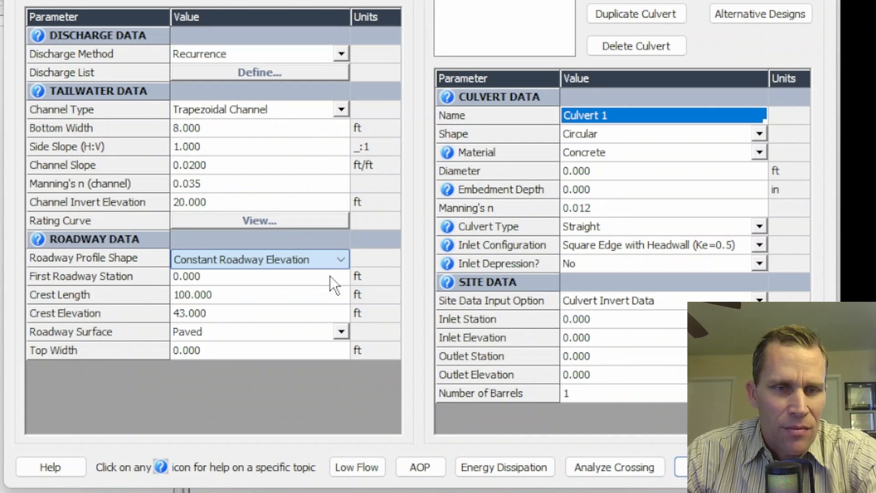
left_click(243, 335)
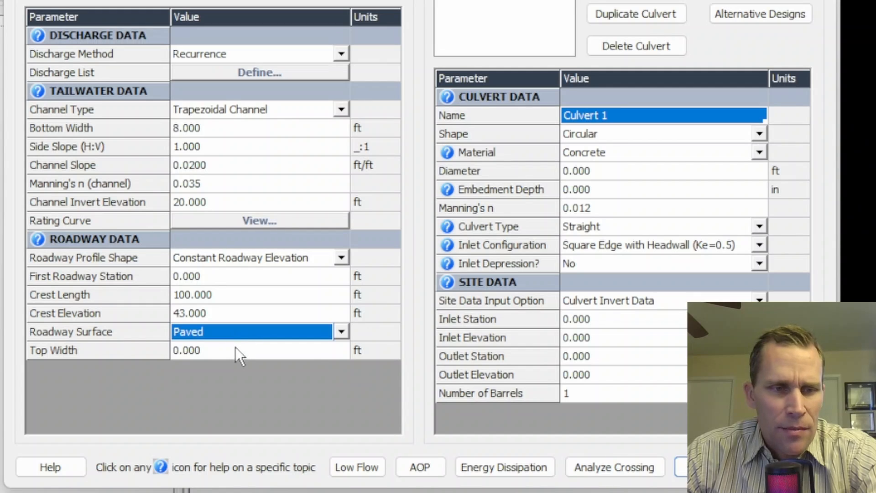
left_click(233, 351)
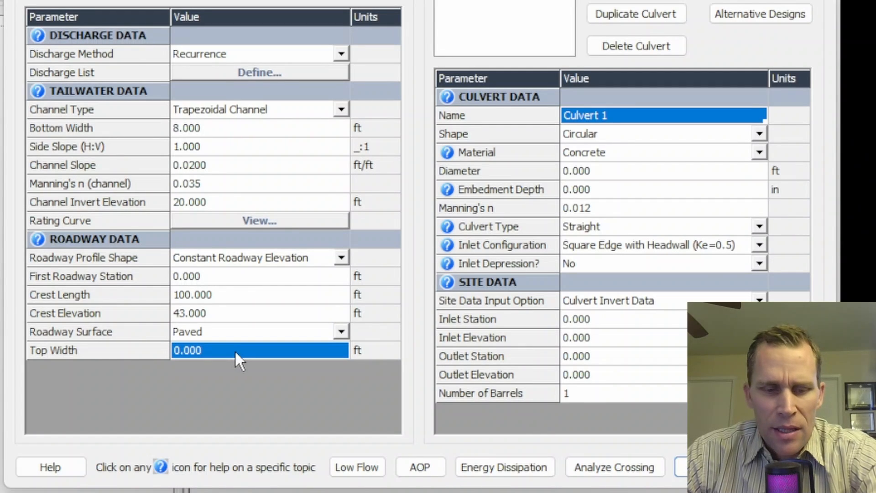
type("58")
key("Return")
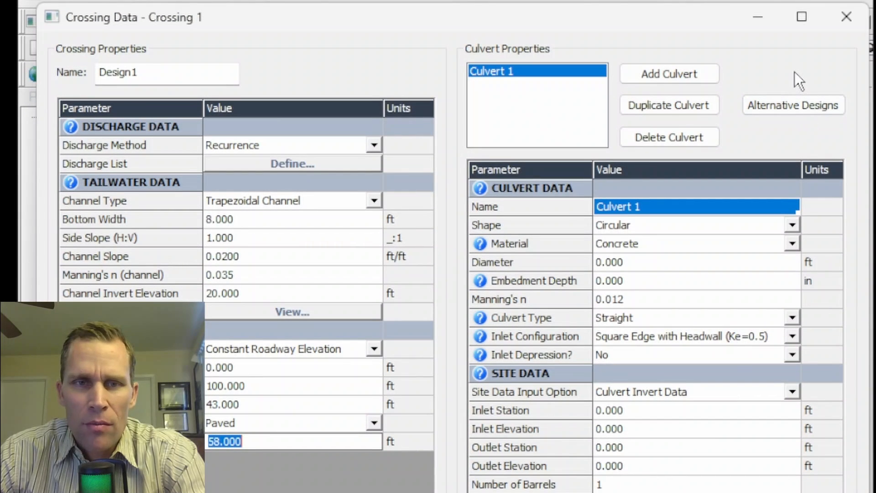
Rename Culvert 1 as "1 X 8ft @ 22"
left_click(643, 212)
left_click_drag(653, 208, 576, 209)
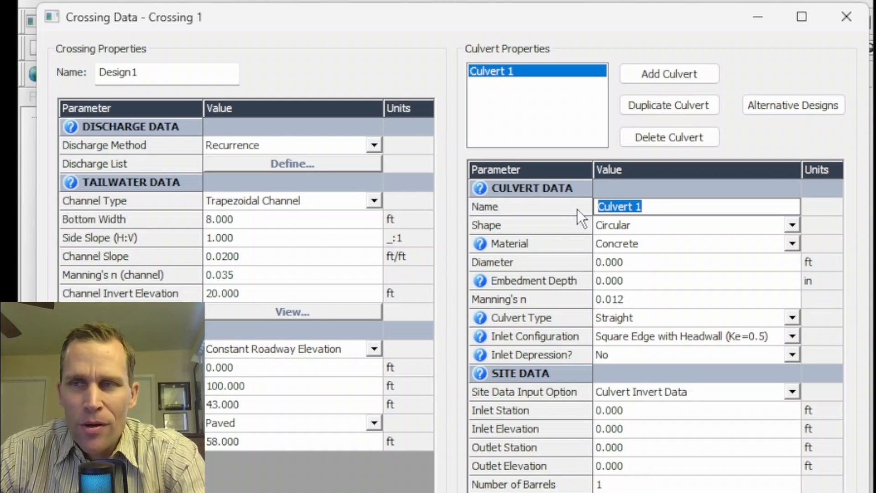
key("alt+Tab")
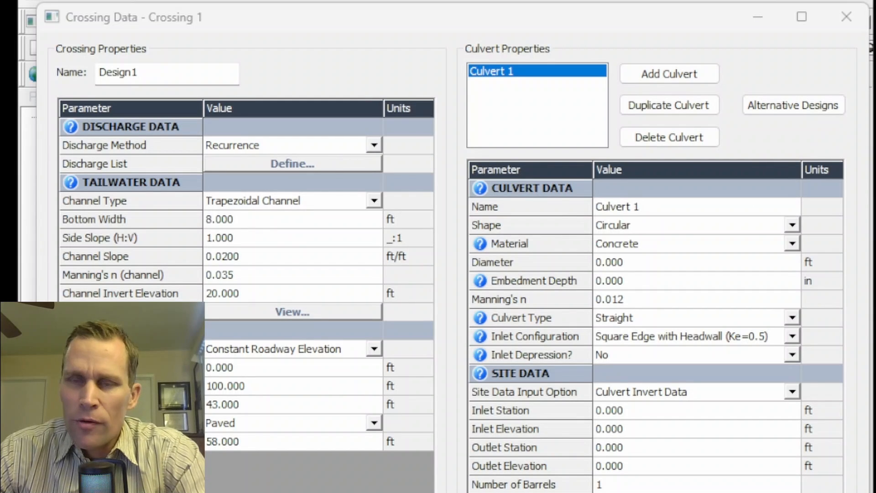
left_click(657, 206)
left_click(663, 209)
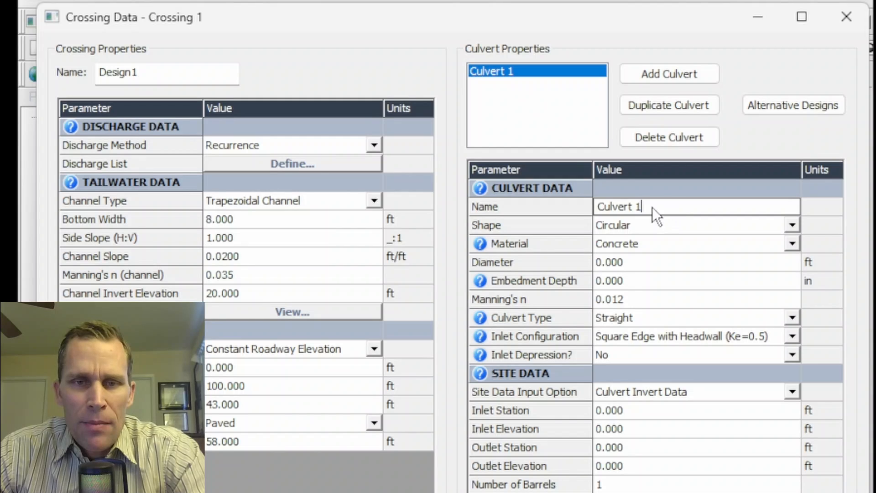
left_click_drag(652, 207, 582, 207)
type("1 X 8ft @ 22")
left_click(644, 227)
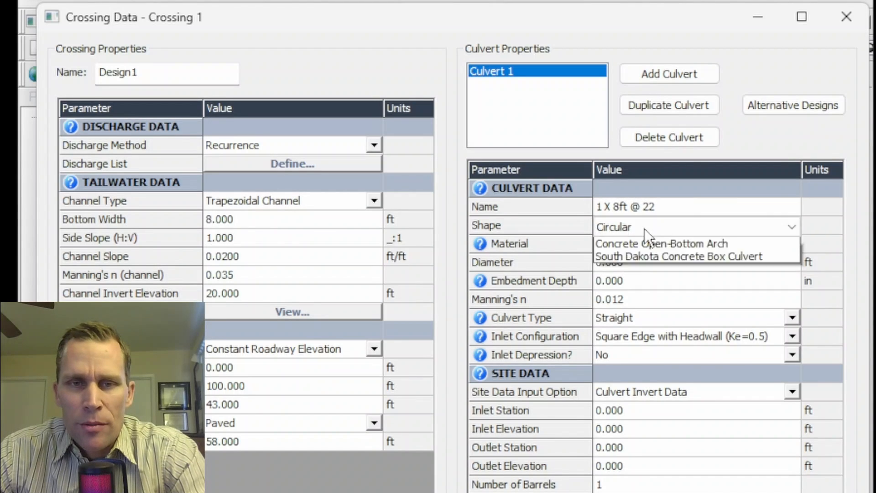
left_click(662, 212)
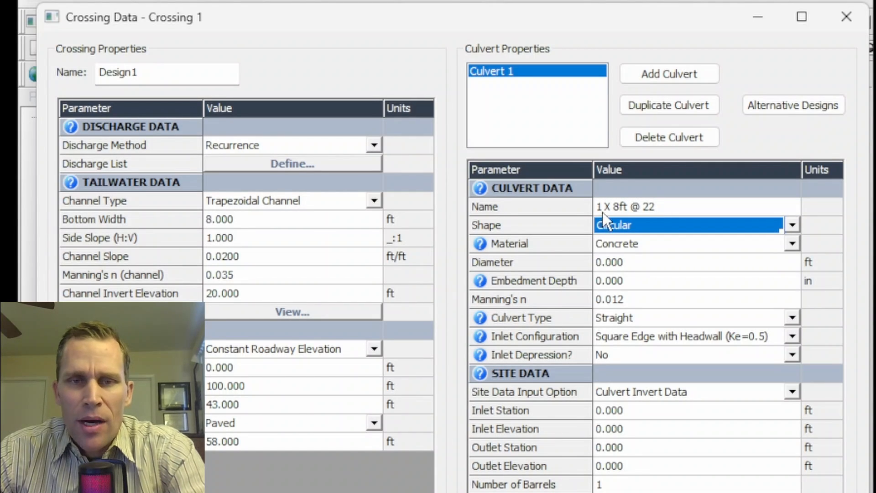
left_click(669, 210)
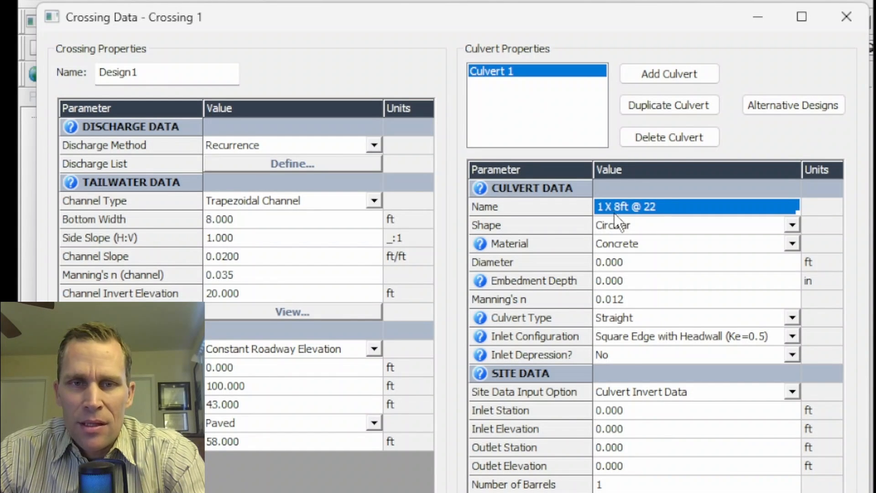
Set the circular concrete culvert's diameter to 8 ft
left_click(641, 264)
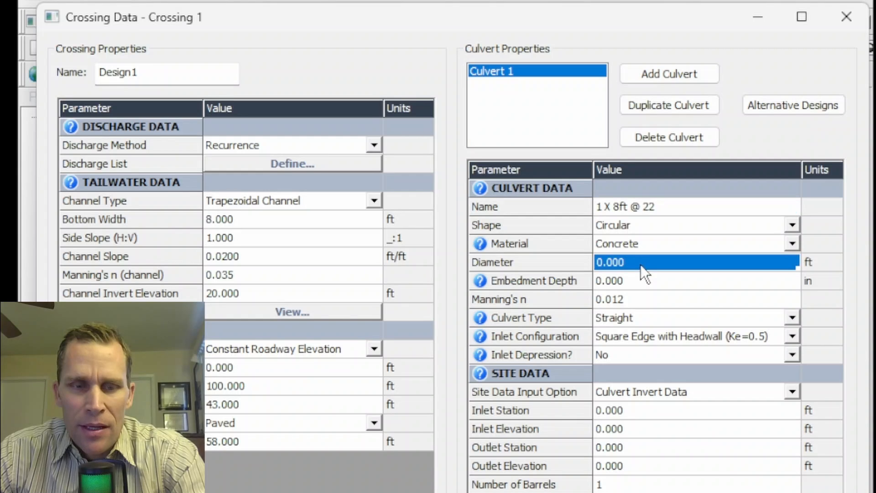
type("8")
key("Tab")
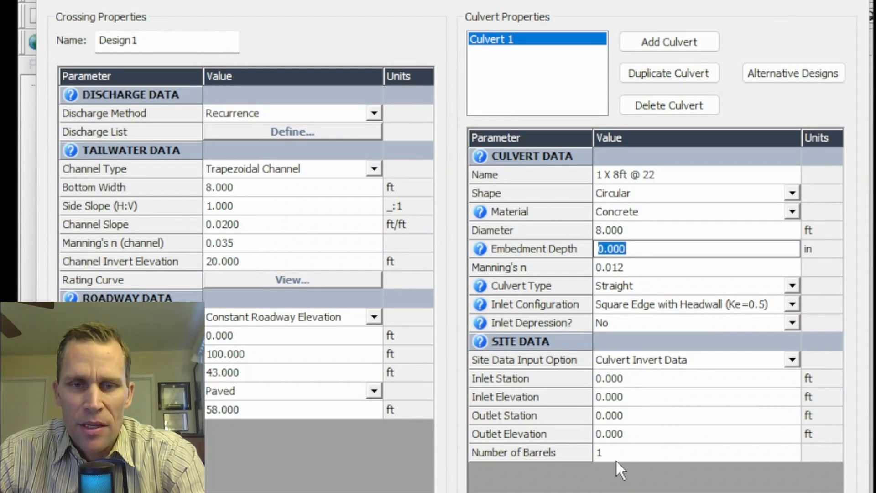
left_click(617, 472)
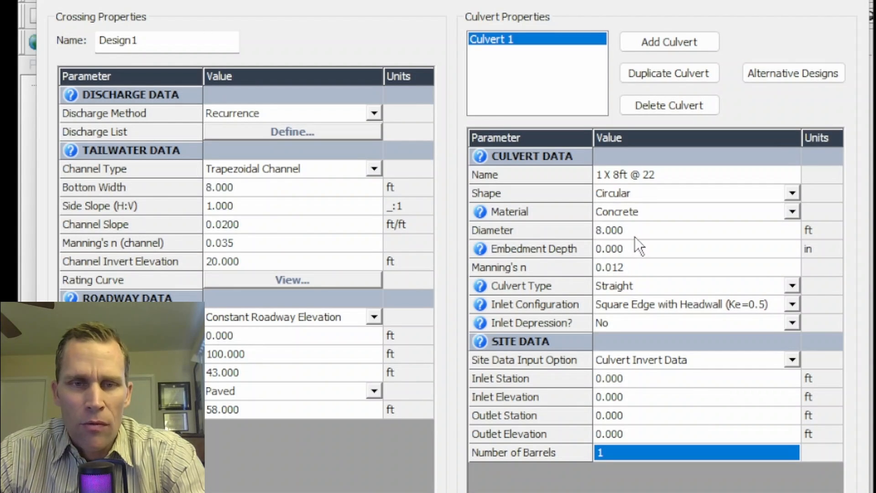
left_click(636, 267)
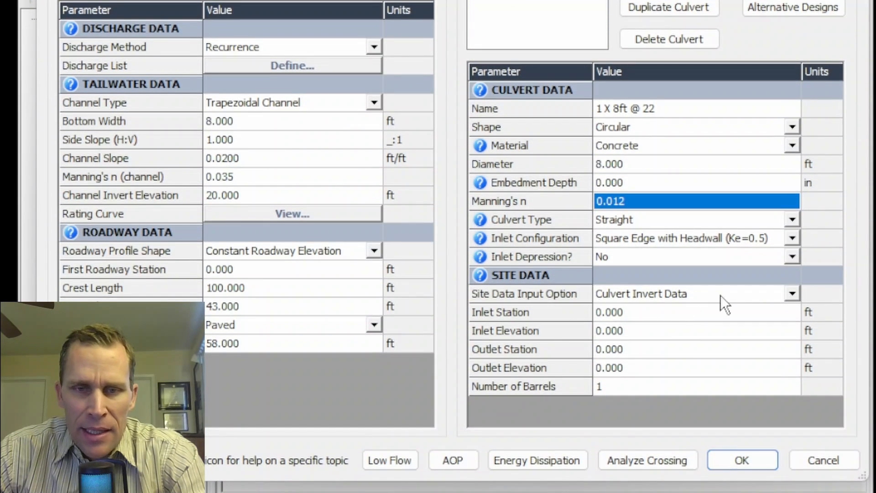
Choose Culvert Invert Data as the site data input option and set the culvert's outlet station to 100 ft
left_click(791, 294)
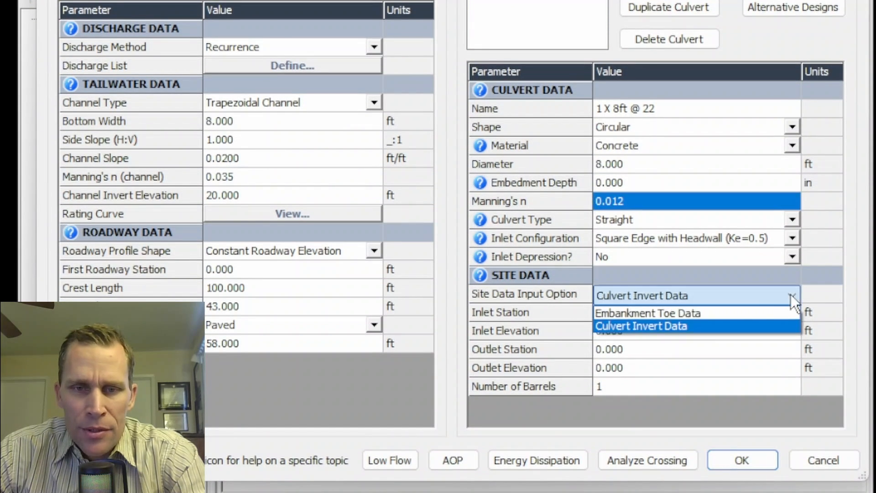
left_click(699, 323)
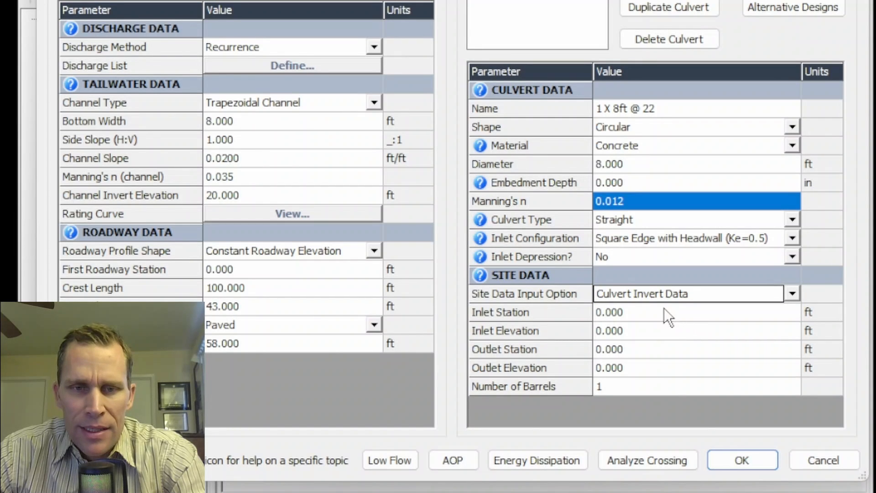
left_click(650, 315)
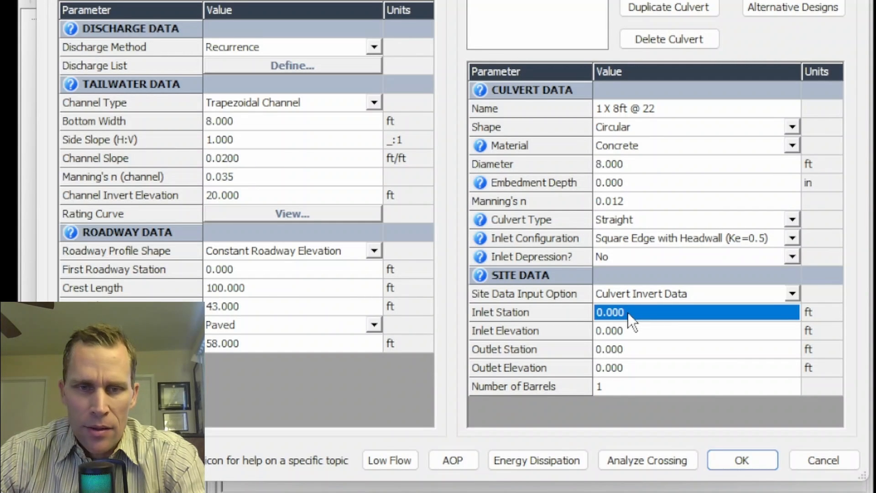
left_click(645, 349)
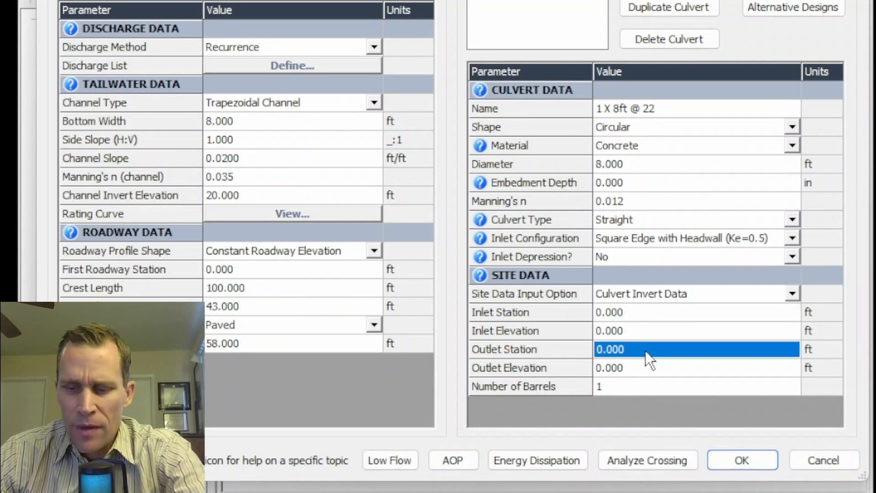
type("100")
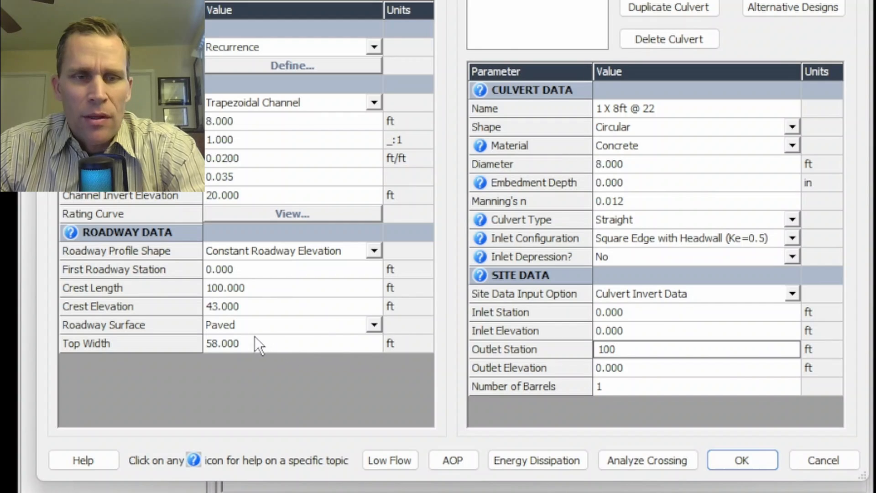
key("Return")
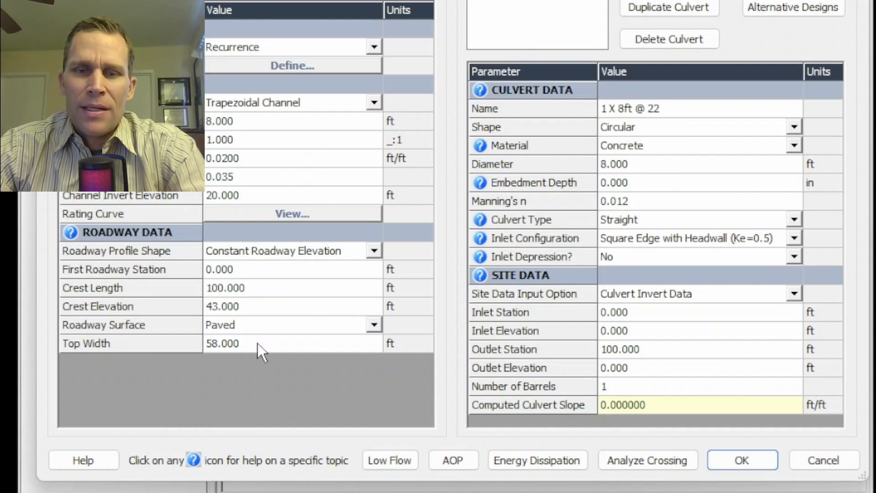
left_click(256, 344)
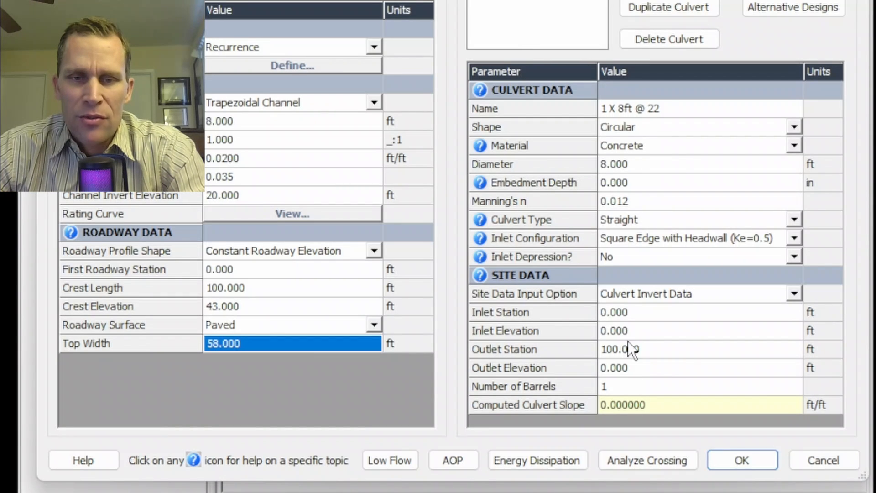
left_click(670, 350)
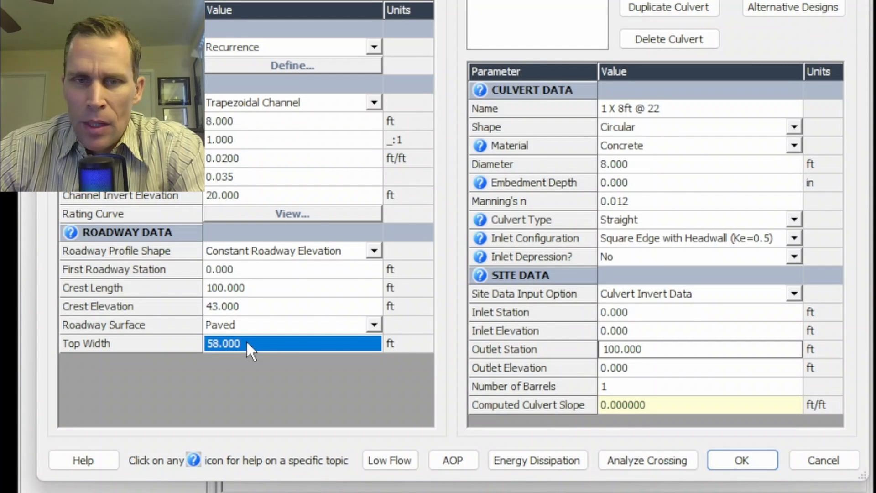
Set the culvert's inlet elevation to 22 ft and its outlet elevation to 20 ft
left_click(648, 334)
type("22")
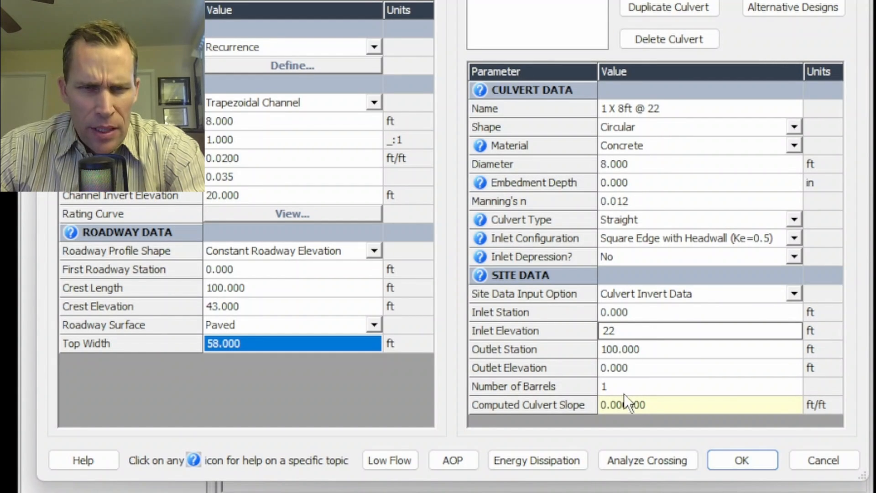
left_click(643, 368)
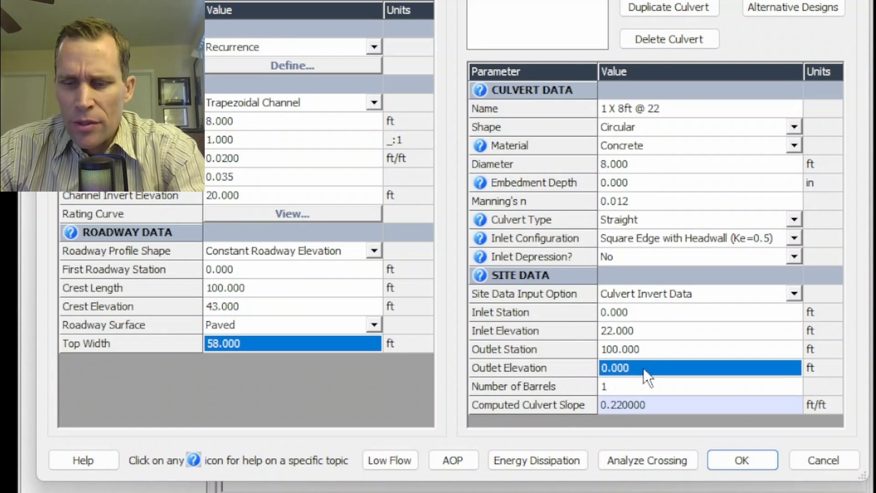
type("20")
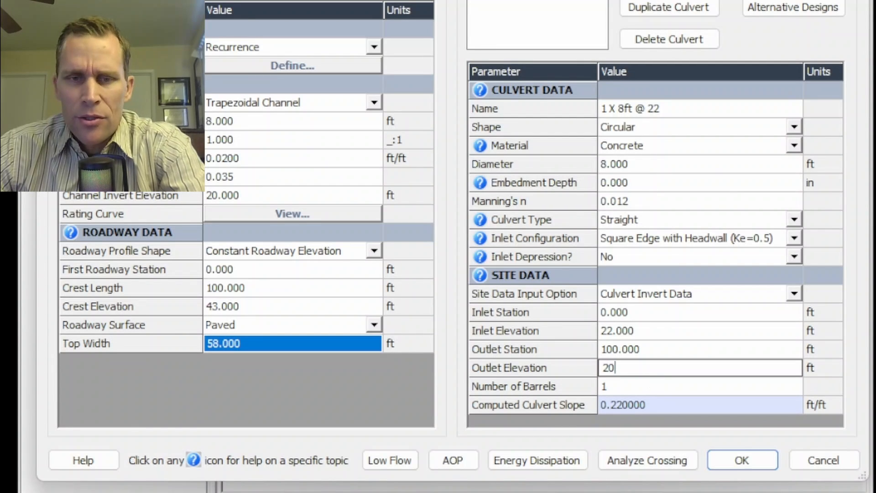
left_click(650, 384)
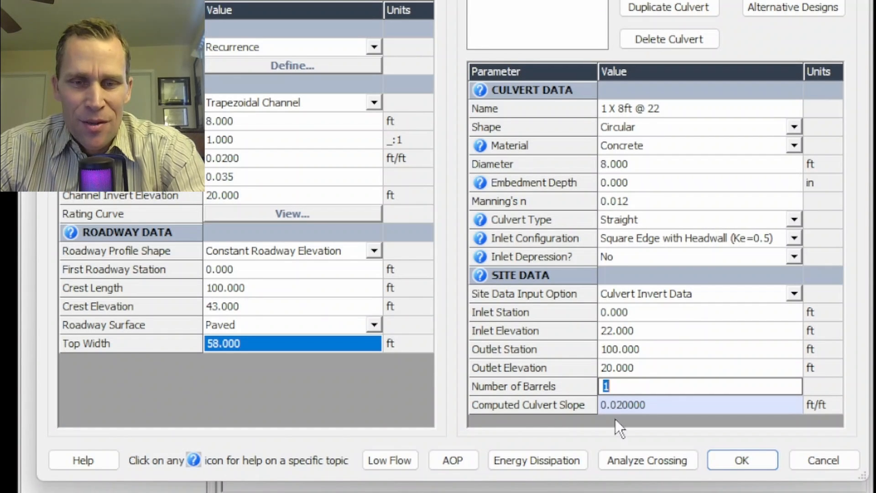
Analyze the crossing and select the 10 year discharge in the crossing summary table
left_click(637, 461)
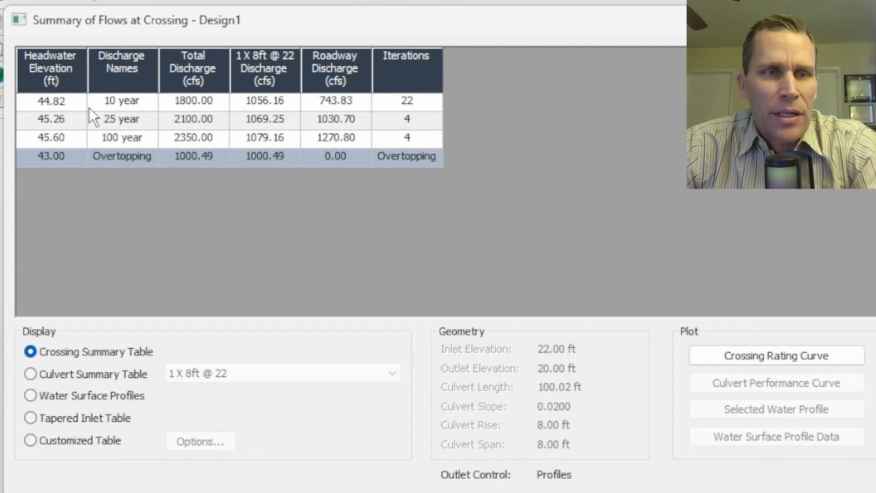
left_click(109, 101)
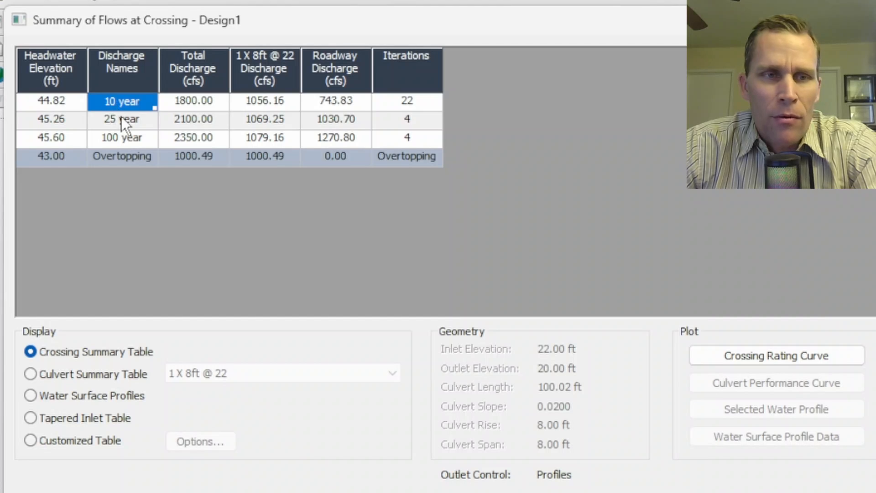
Compare the headwater elevations for the 10, 25 and 100 year discharges in the crossing summary table
left_click(122, 118)
left_click(125, 137)
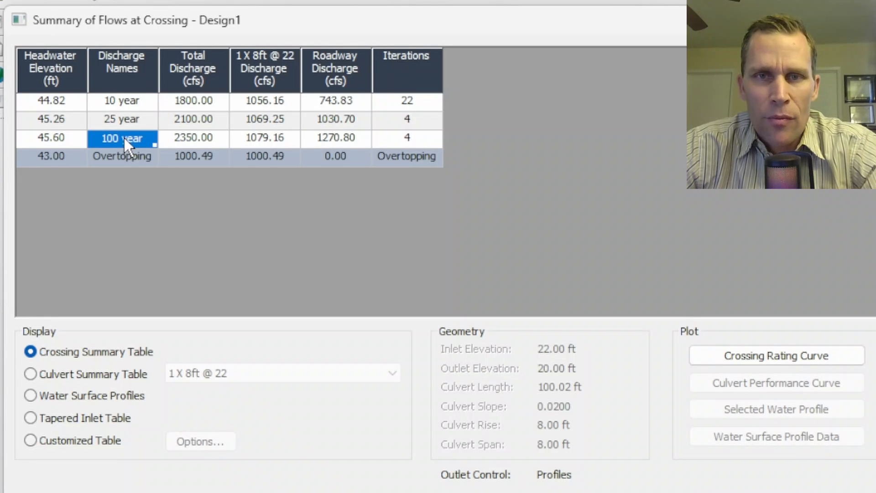
left_click(65, 134)
left_click(121, 132)
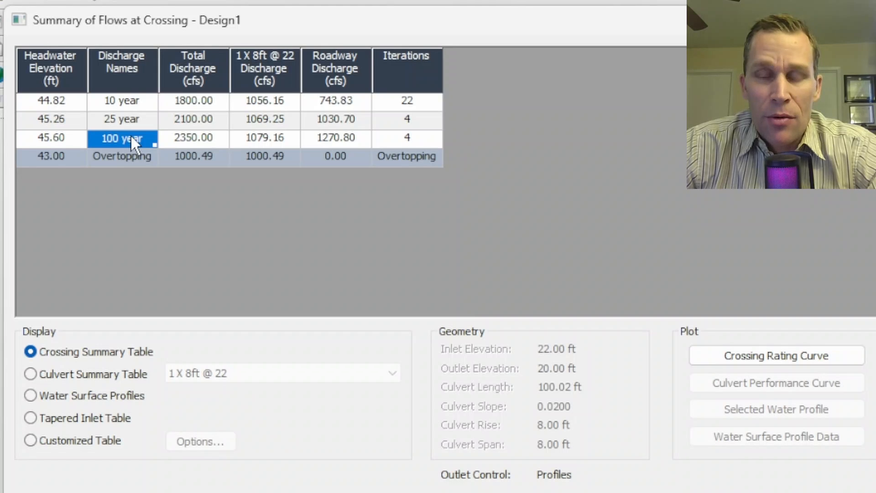
left_click(47, 139)
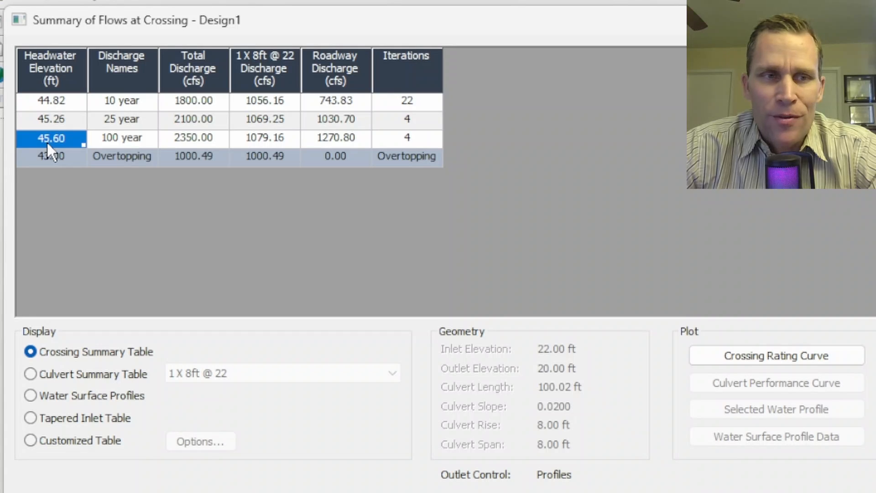
left_click(50, 100)
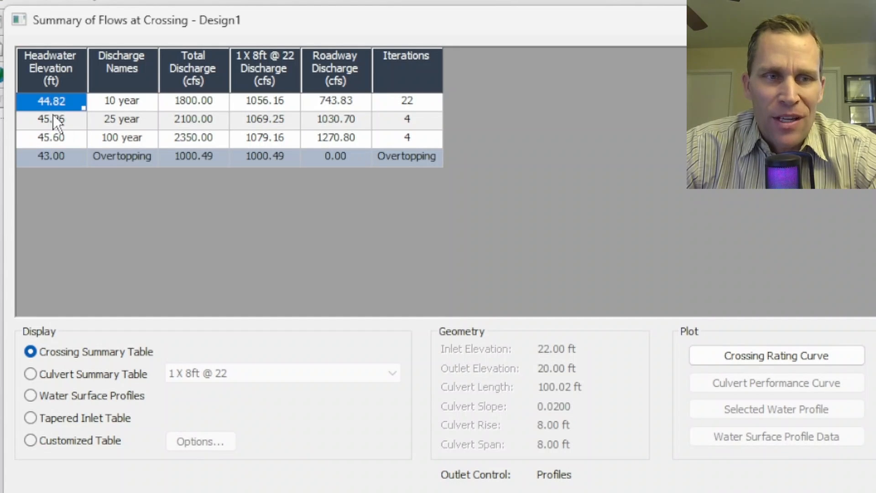
left_click(53, 119)
left_click(54, 137)
left_click(111, 104)
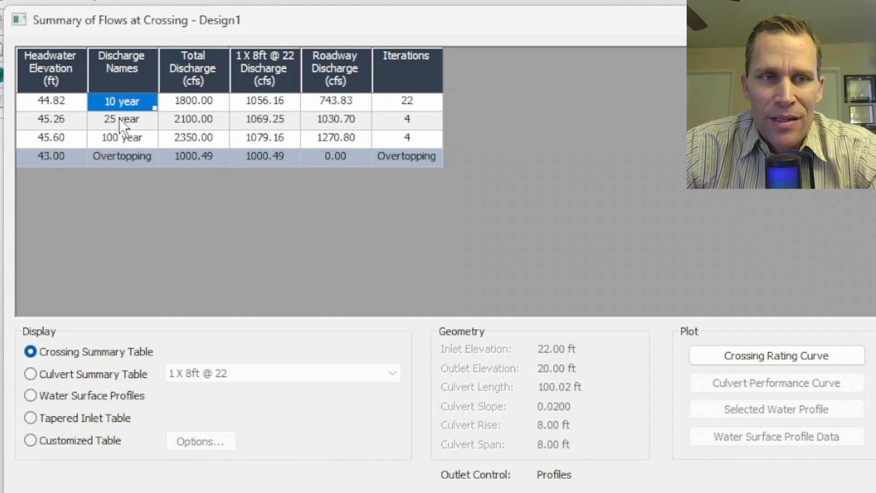
left_click(121, 120)
left_click(127, 137)
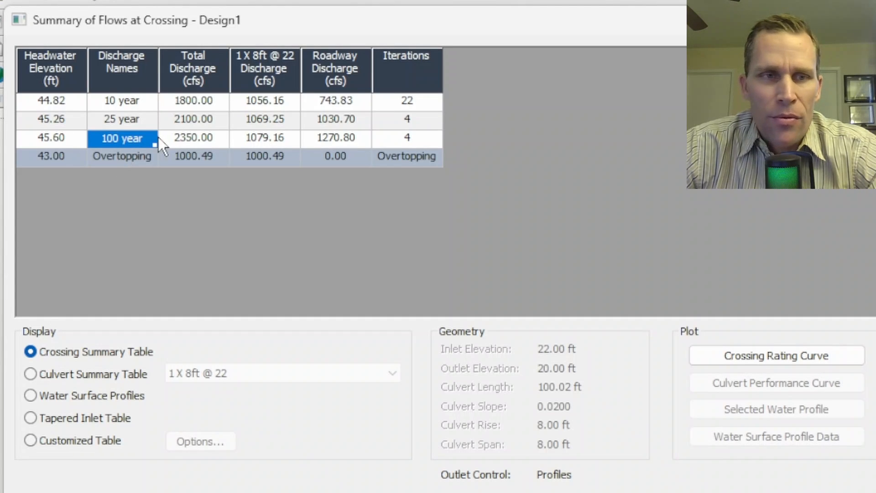
Examine how the 10, 25 and 100 year flows split between culvert and roadway discharge, and check the 100 year headwater elevation
left_click(265, 102)
left_click(263, 119)
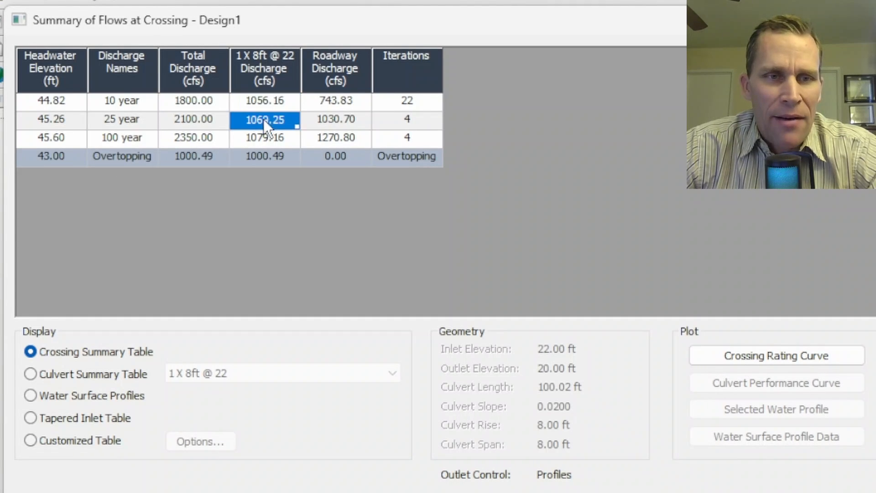
left_click(257, 141)
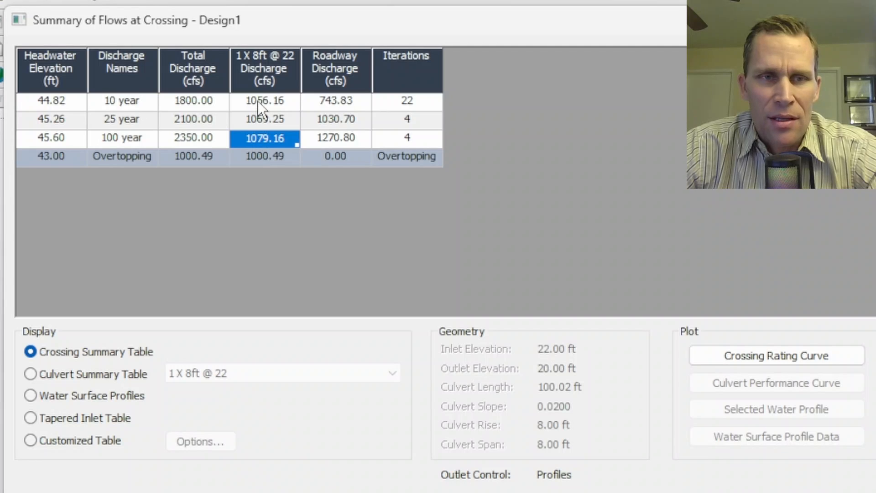
left_click_drag(261, 105, 260, 136)
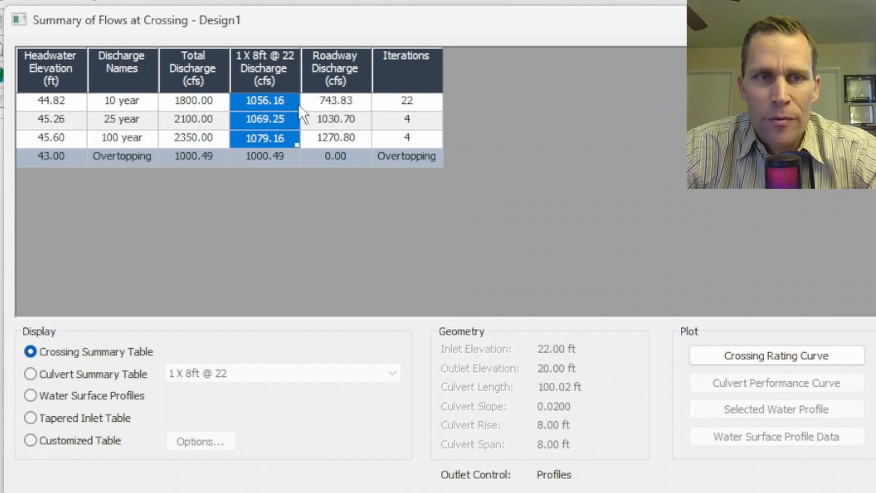
left_click_drag(320, 100, 325, 133)
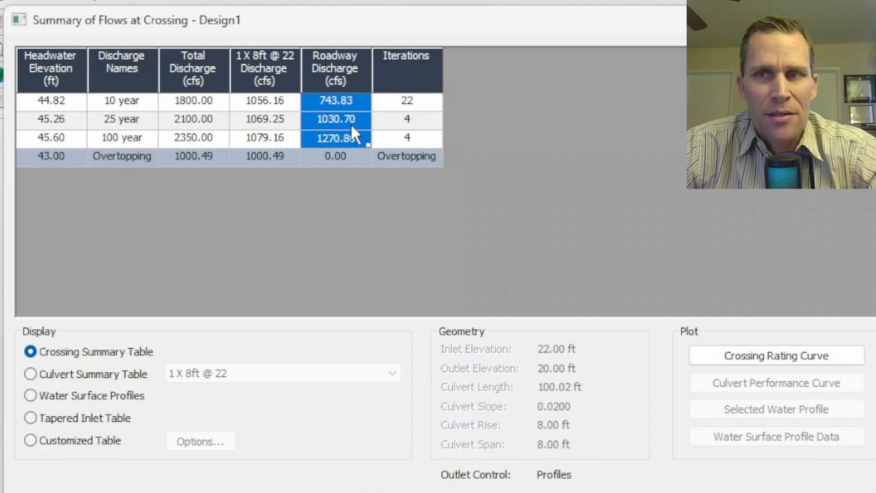
left_click_drag(354, 105, 341, 134)
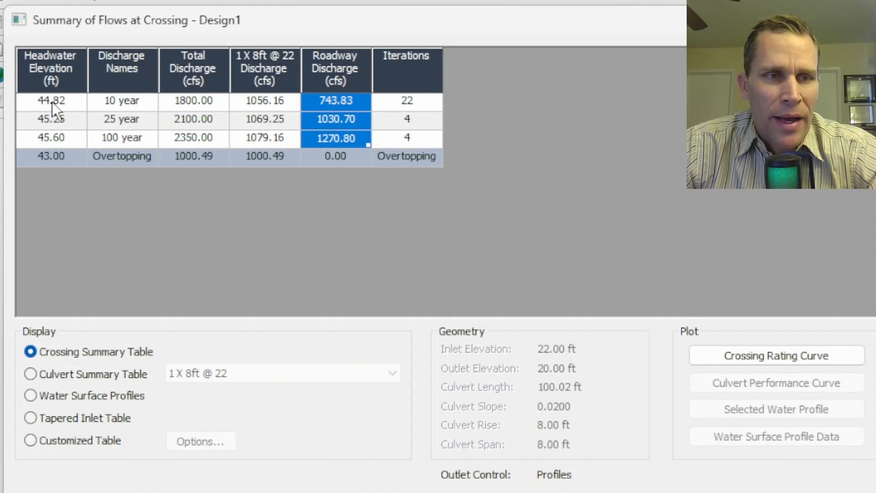
left_click(55, 135)
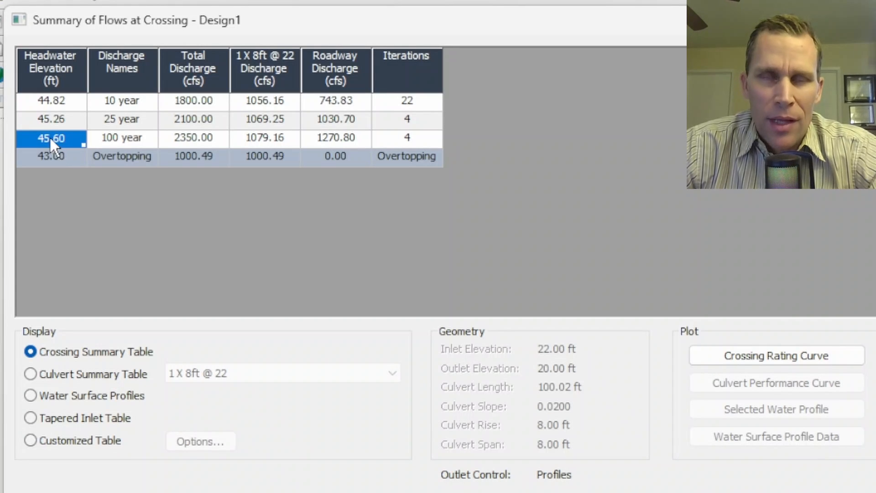
Plot the crossing rating curve from the crossing summary table, inspect it and close the plot
left_click(28, 351)
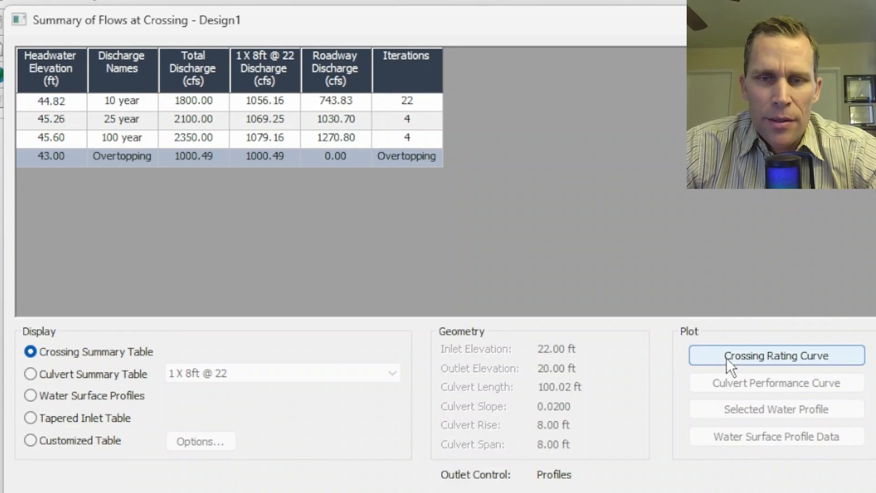
left_click(753, 355)
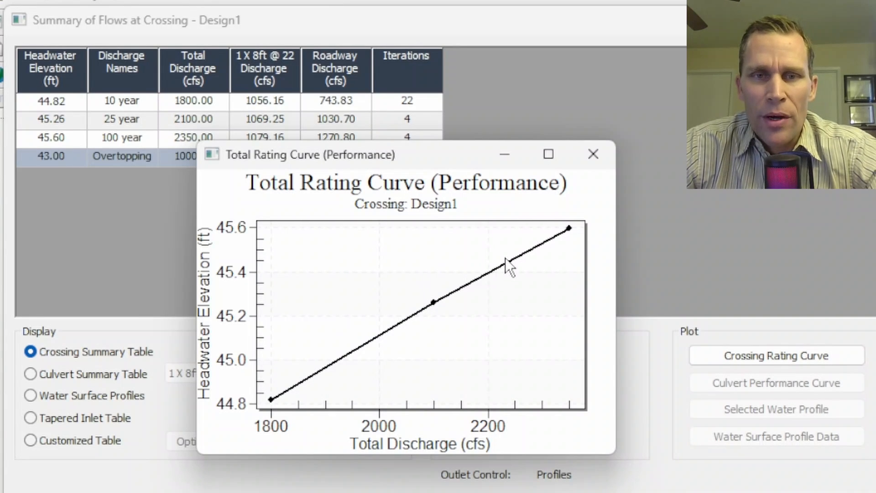
left_click(599, 158)
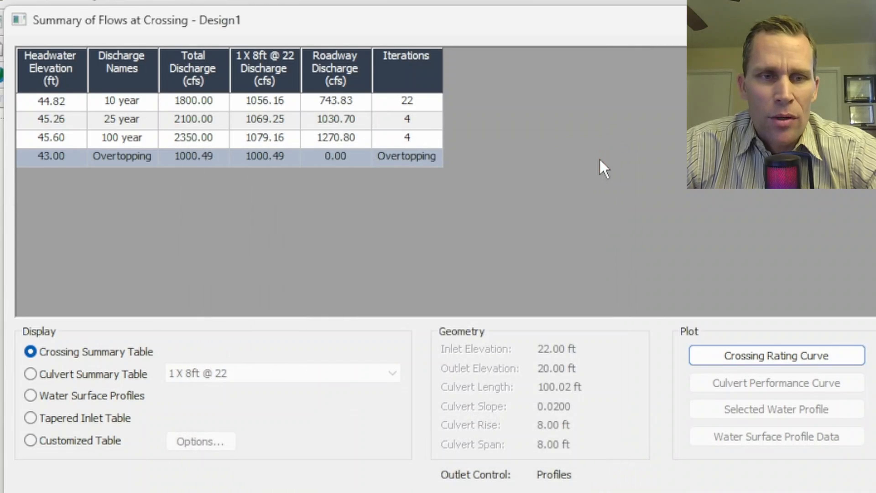
Review the culvert summary table for the 1 X 8ft @ 22 culvert and close the analysis results
left_click(30, 375)
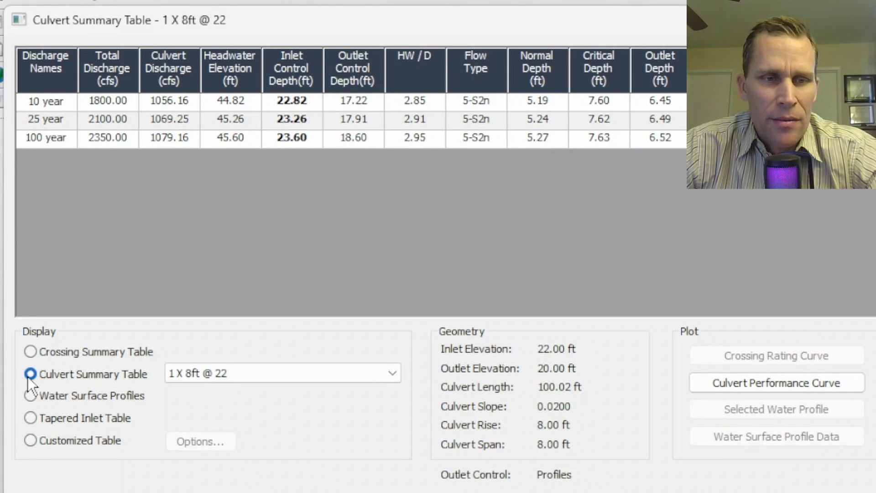
left_click(390, 374)
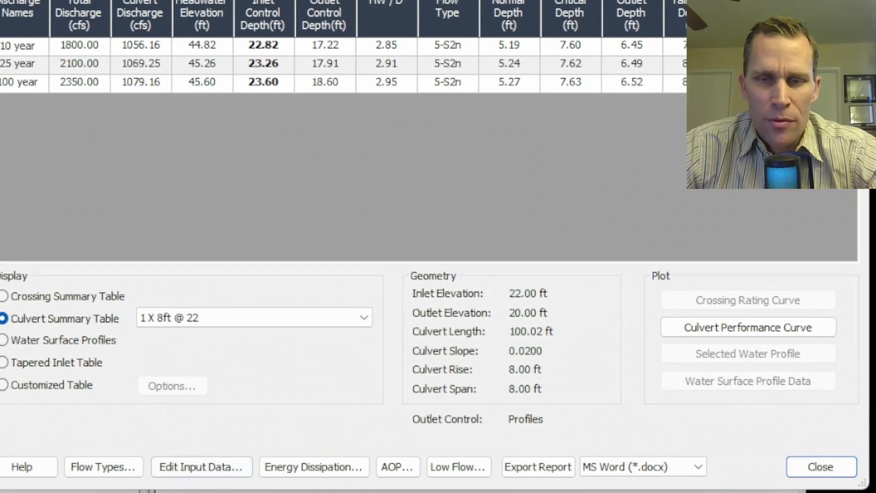
left_click(808, 465)
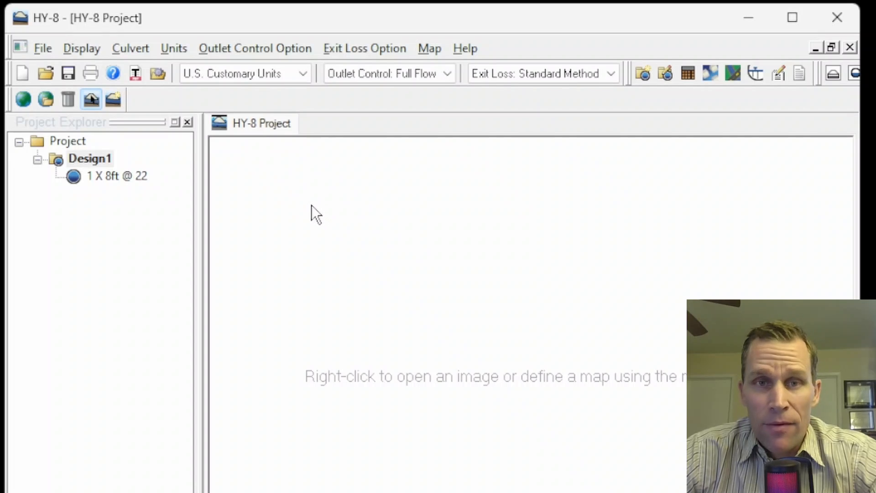
Display the front view of the Design1 crossing
left_click(87, 53)
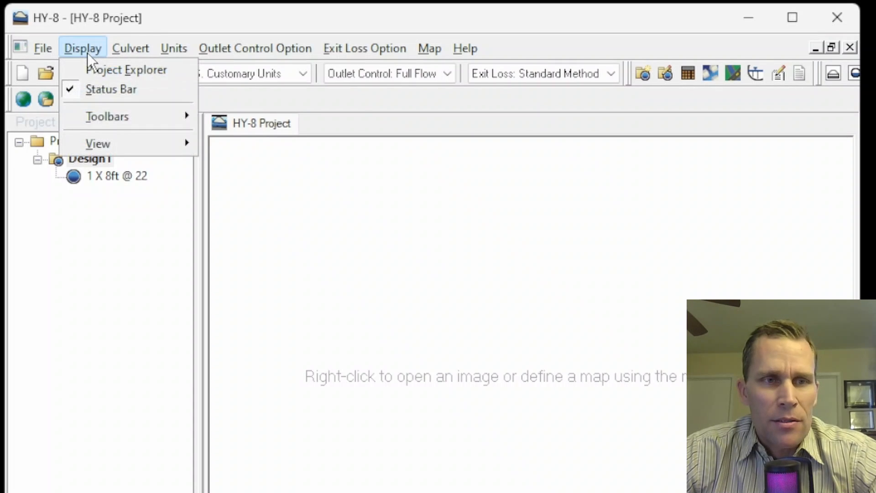
mouse_move(123, 149)
left_click(228, 164)
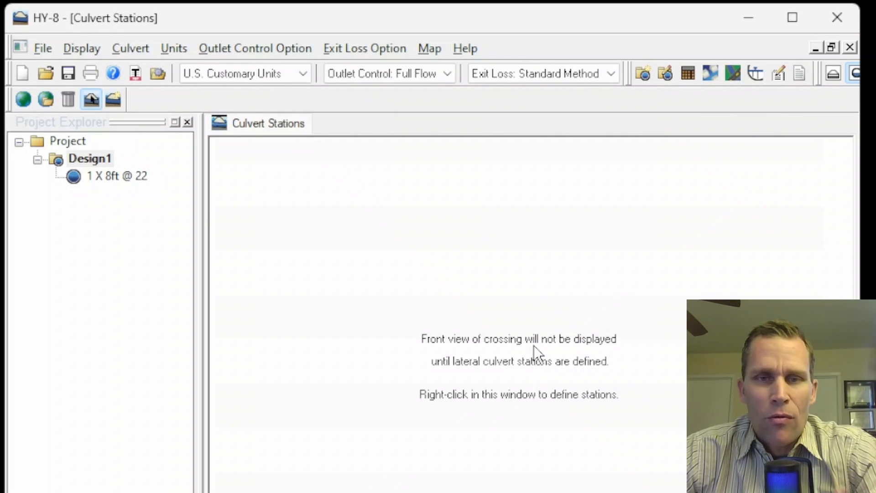
Define the 1 X 8ft @ 22 culvert's roadway station as 50 ft and display that culvert's side profile
right_click(349, 213)
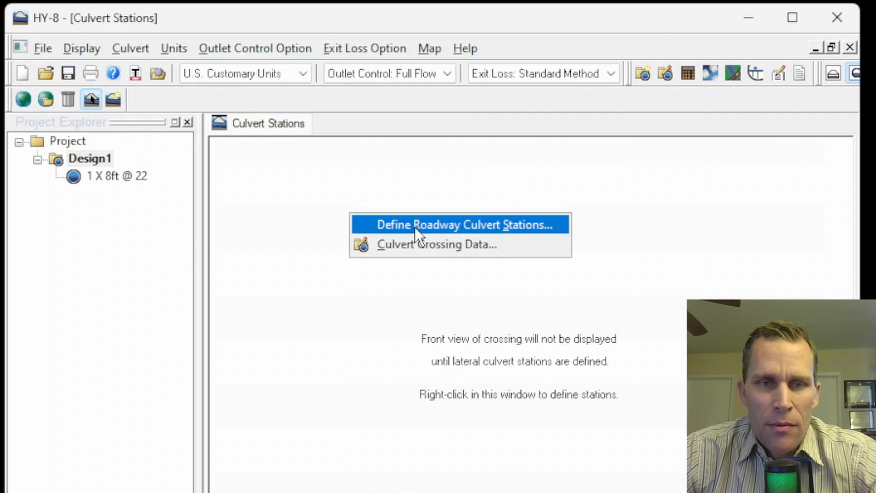
left_click(428, 226)
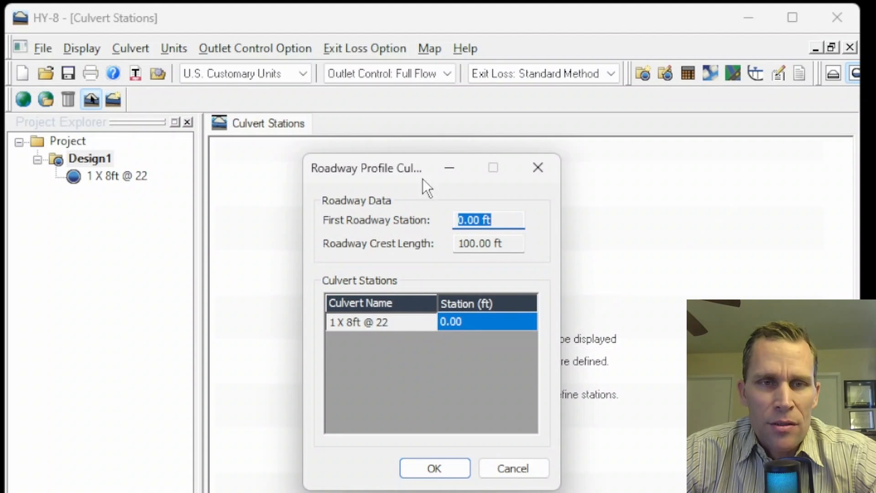
left_click_drag(422, 179, 388, 162)
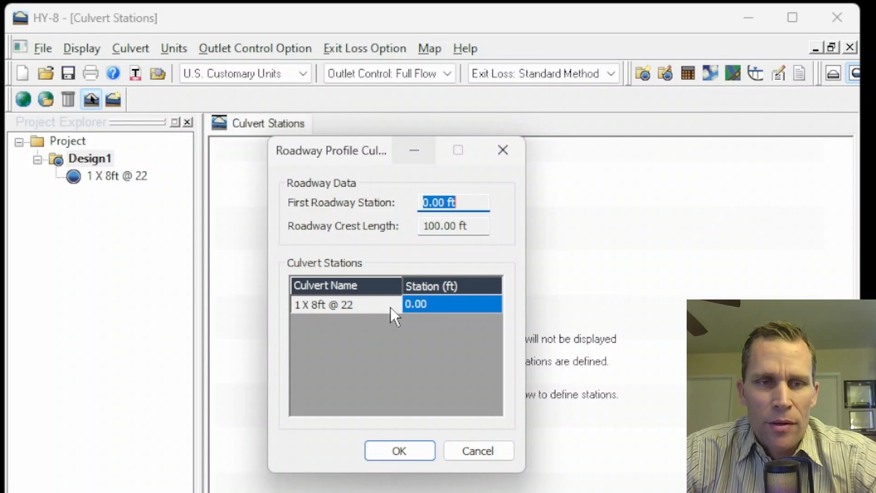
left_click(443, 299)
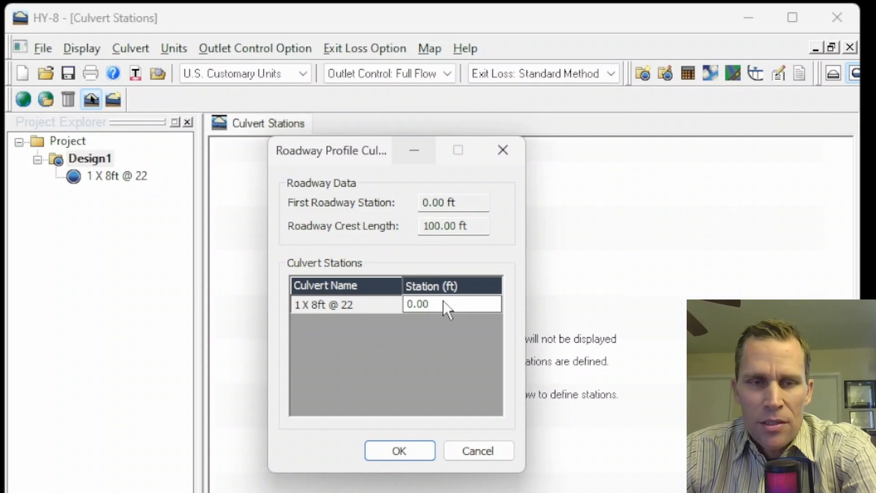
key("BackSpace")
key("BackSpace")
key("BackSpace")
key("BackSpace")
type("50")
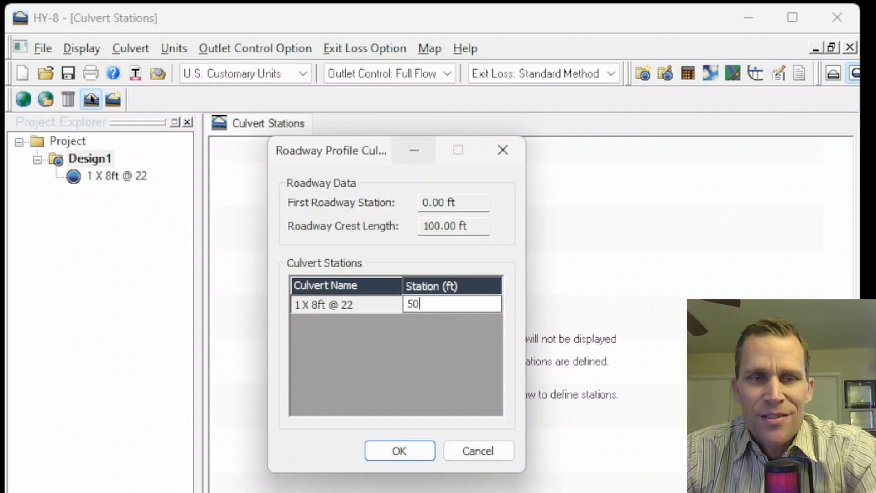
left_click(388, 452)
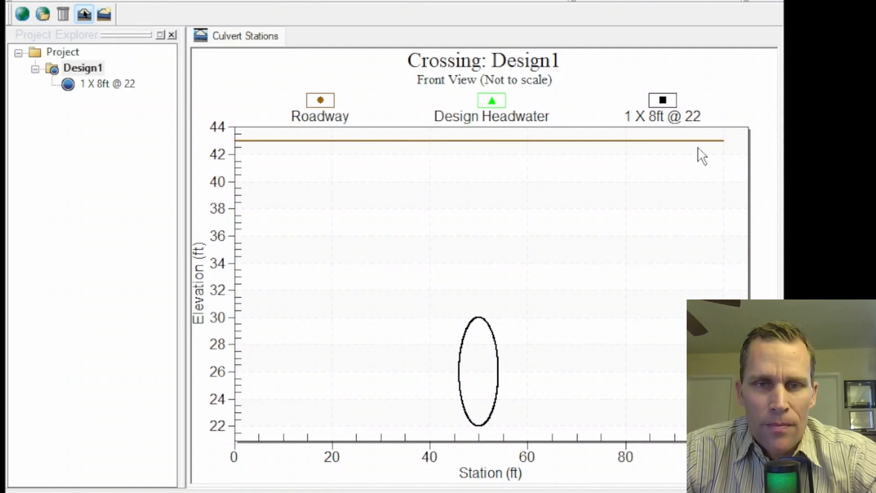
left_click(97, 86)
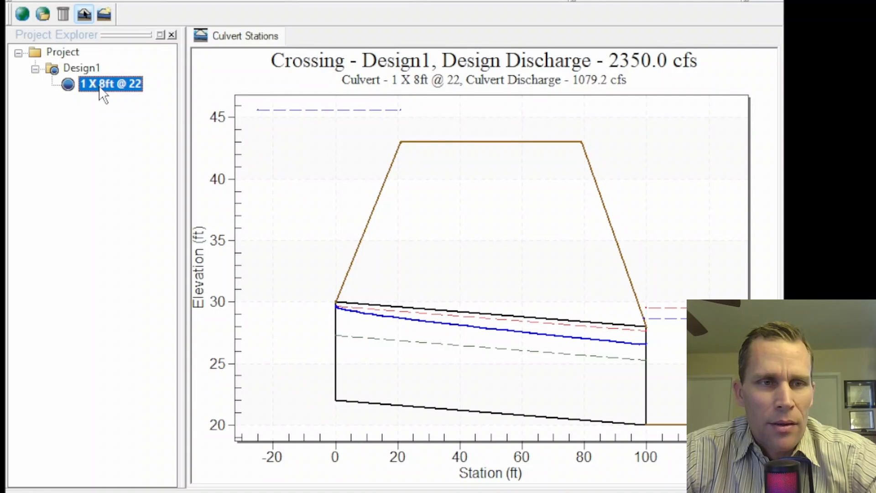
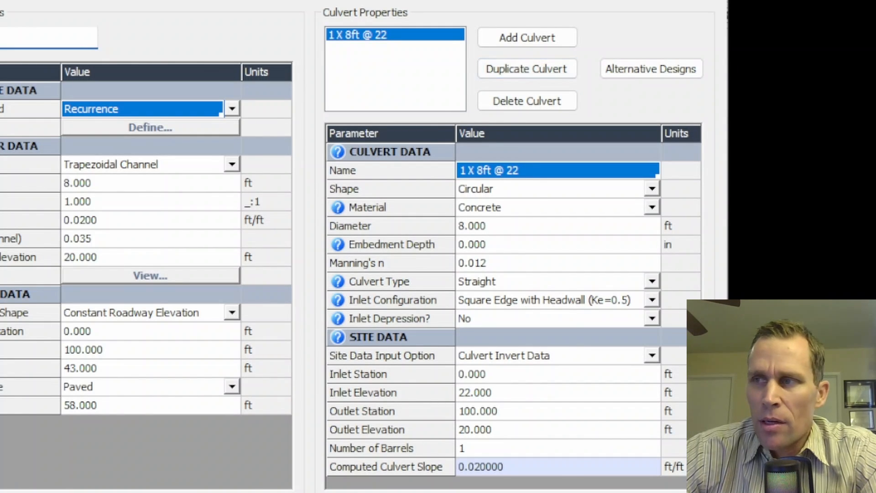
Add a second culvert to the crossing, name it 2 X 8ft @ 28 and keep its shape Circular
left_click(517, 34)
left_click(512, 173)
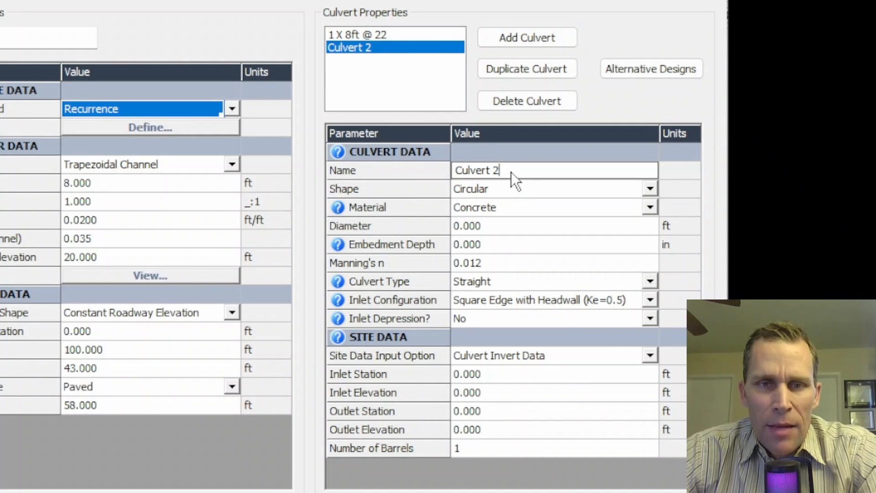
left_click_drag(492, 169, 444, 170)
type("2 X 8ft @ 28")
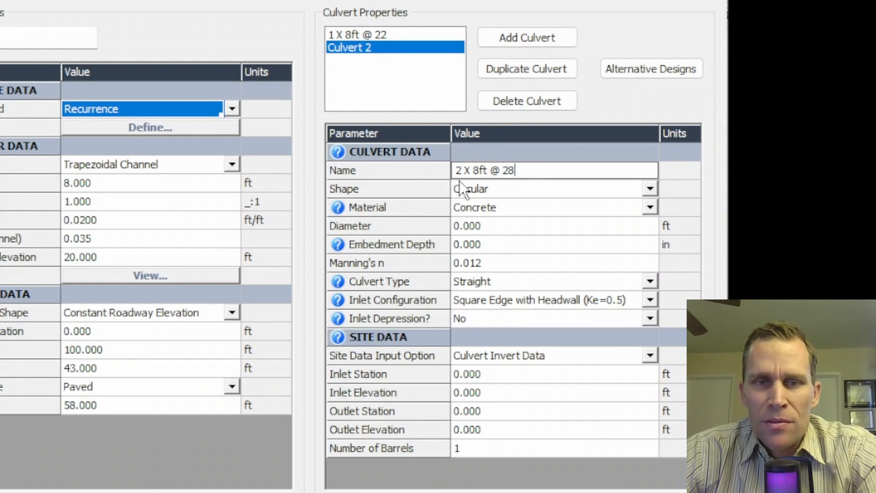
key("Return")
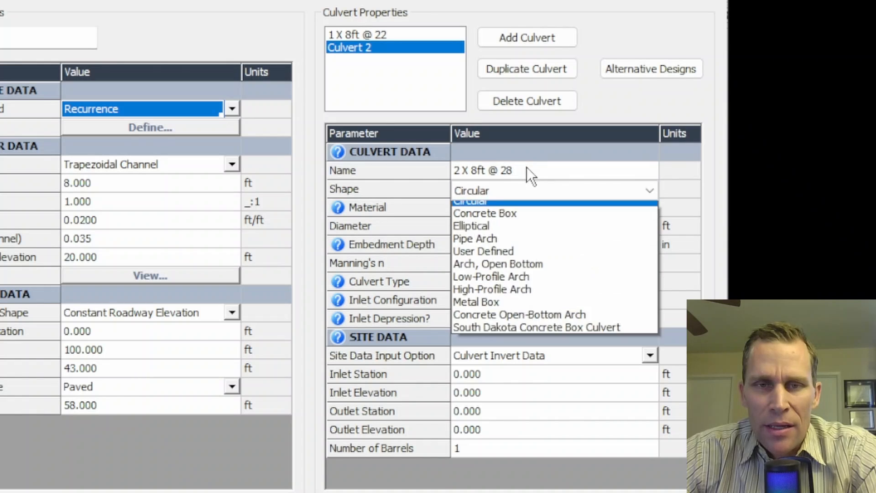
key("Return")
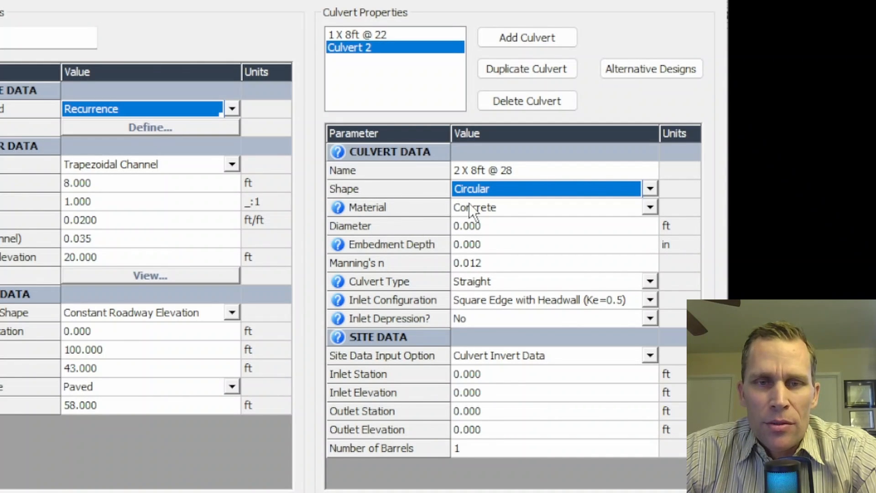
Set the diameter of the 2 X 8ft @ 28 culvert to 8 ft
left_click(485, 228)
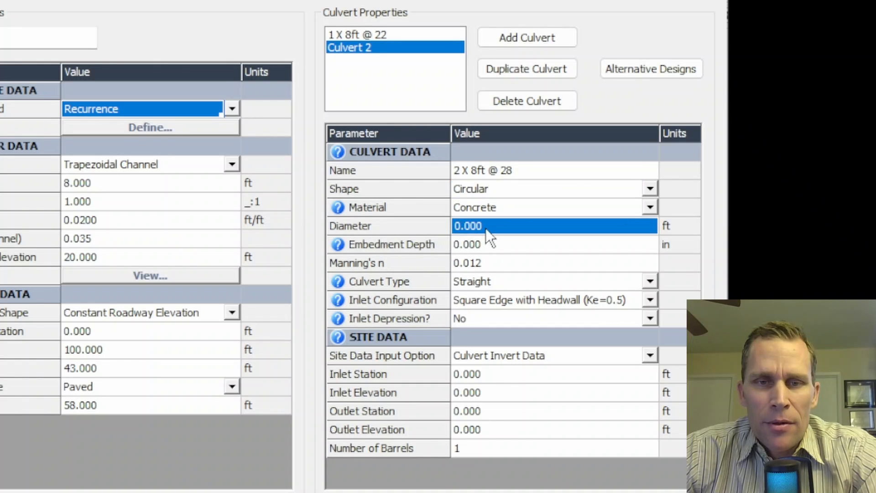
left_click(487, 228)
key("BackSpace")
key("BackSpace")
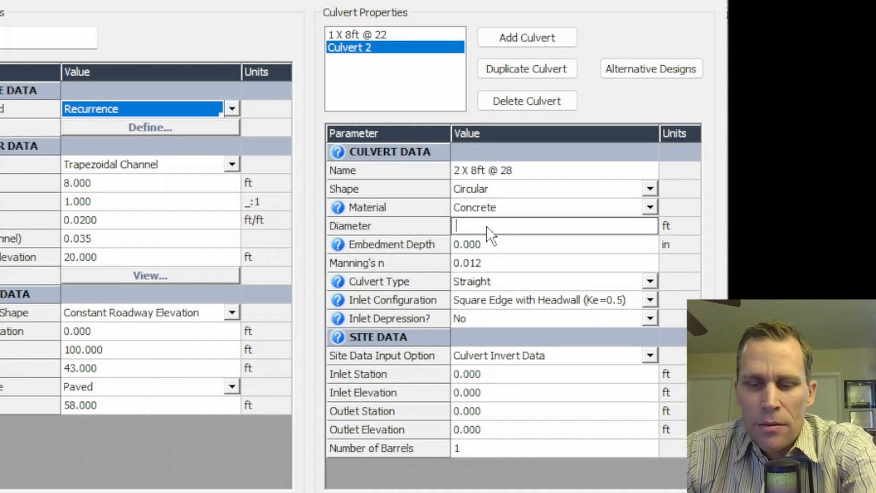
type("8")
key("Tab")
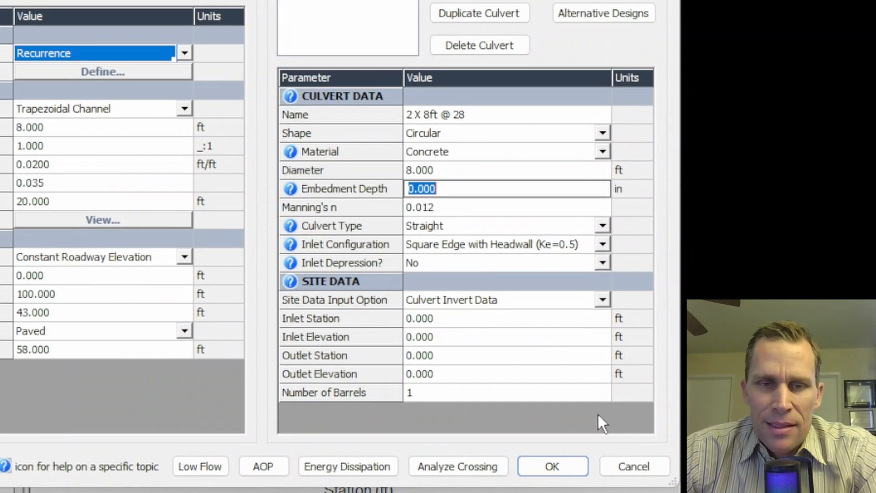
Set the inlet station of the 2 X 8ft @ 28 culvert to 12 ft, using culvert invert data for the site
left_click(600, 303)
left_click(600, 303)
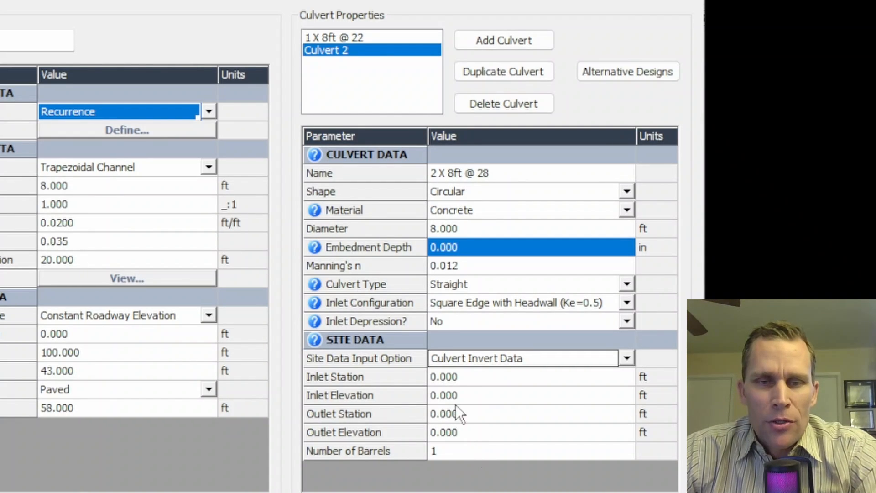
left_click(461, 377)
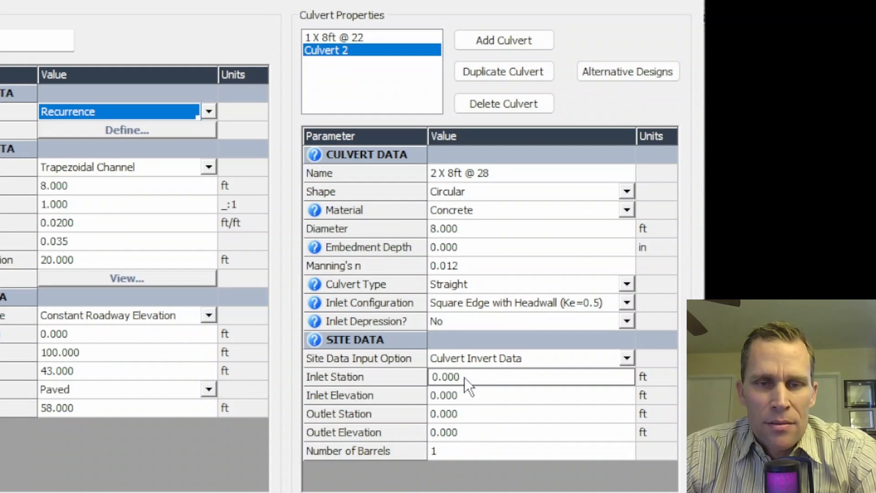
type("12")
key("Tab")
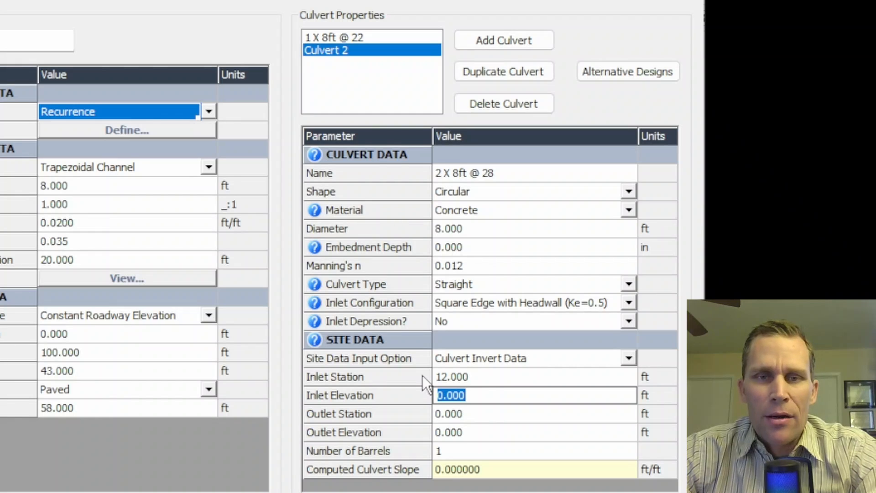
Set the 2 X 8ft @ 28 culvert's outlet station to 88 ft and its inlet elevation to 28 ft
left_click(479, 432)
left_click(471, 416)
key("BackSpace")
key("BackSpace")
key("BackSpace")
key("BackSpace")
key("BackSpace")
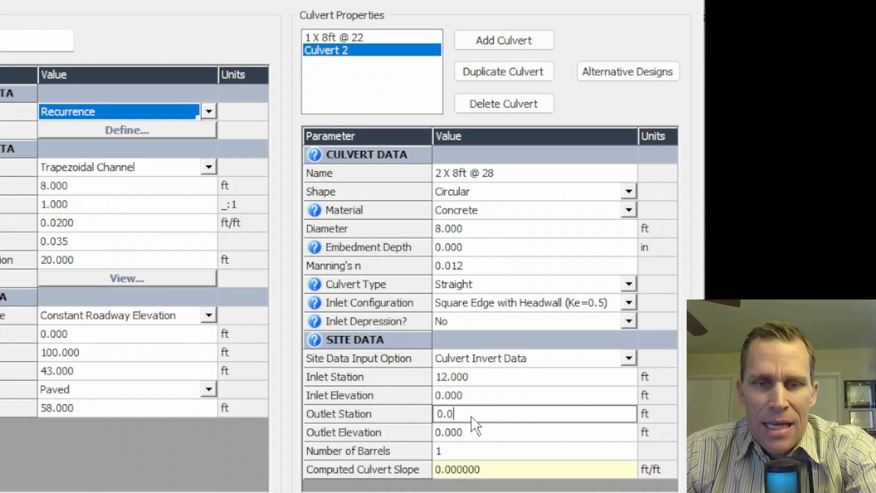
type("88")
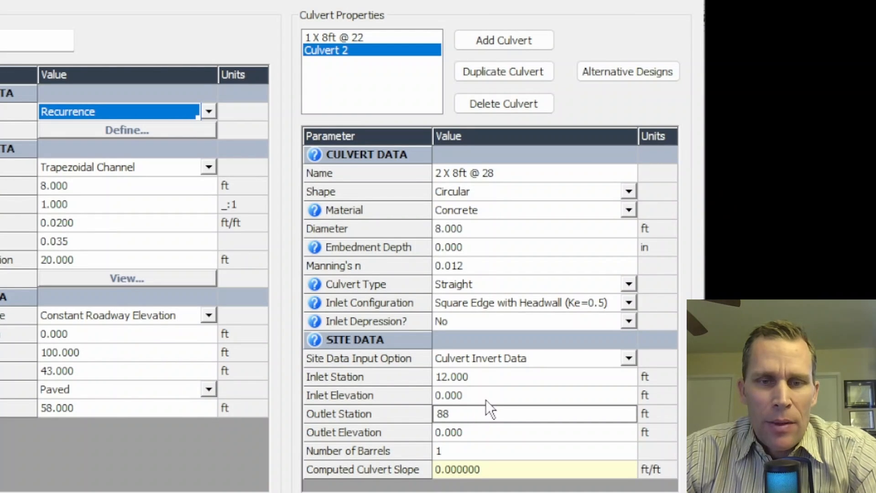
left_click(485, 399)
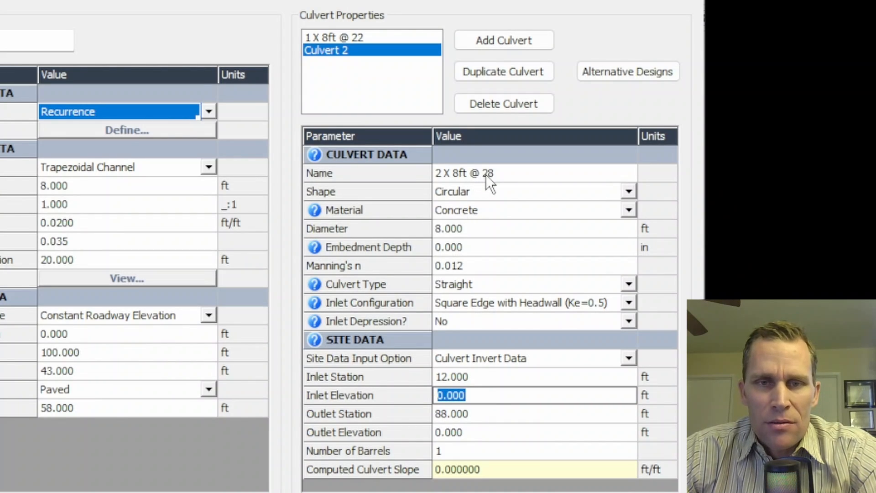
type("28")
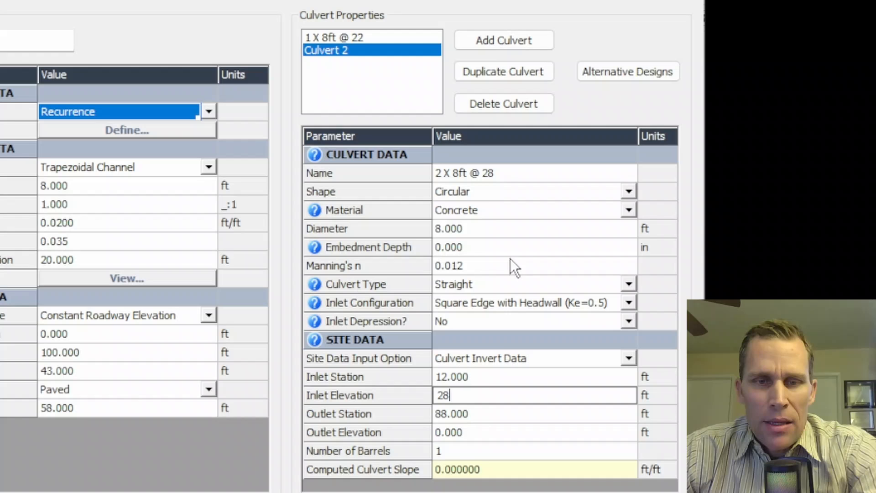
Set the outlet elevation of the 2 X 8ft @ 28 culvert to 26.48 ft
left_click(461, 436)
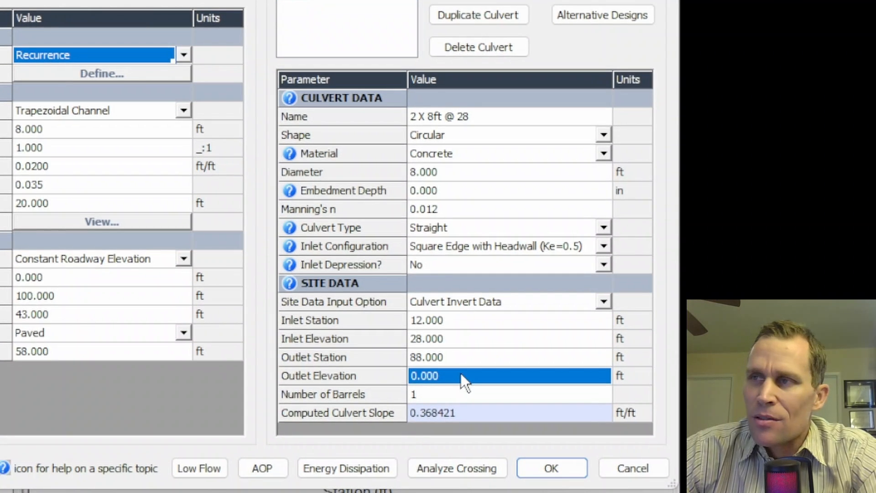
left_click(461, 372)
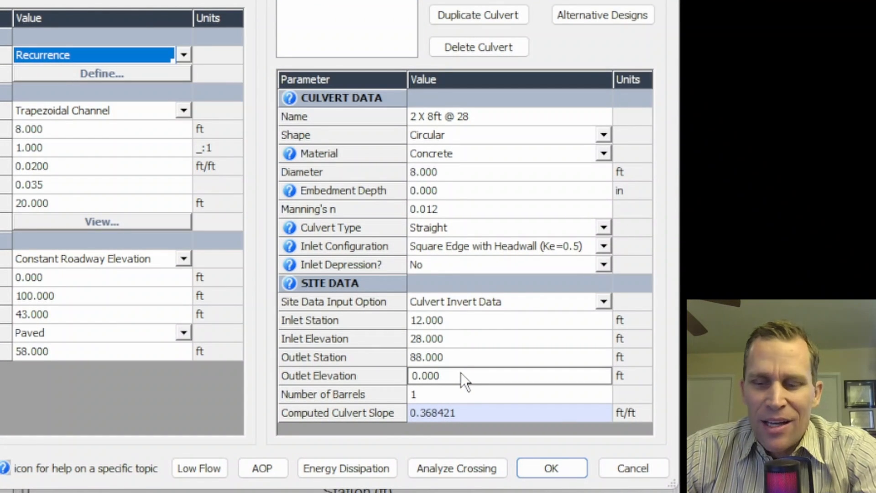
key("BackSpace")
key("BackSpace")
key("BackSpace")
key("BackSpace")
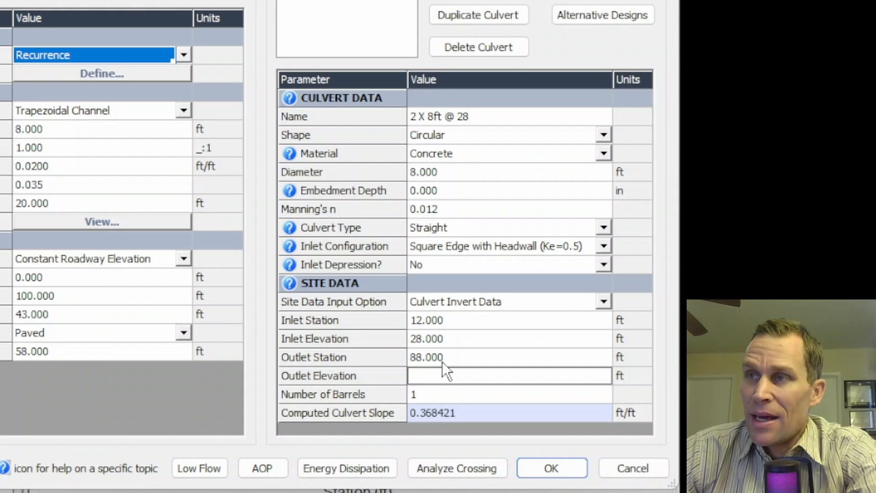
type("26.48")
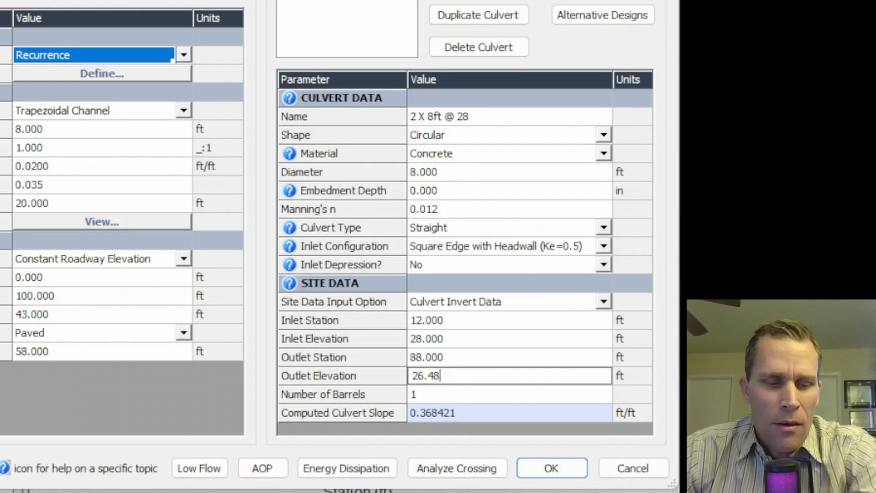
key("Tab")
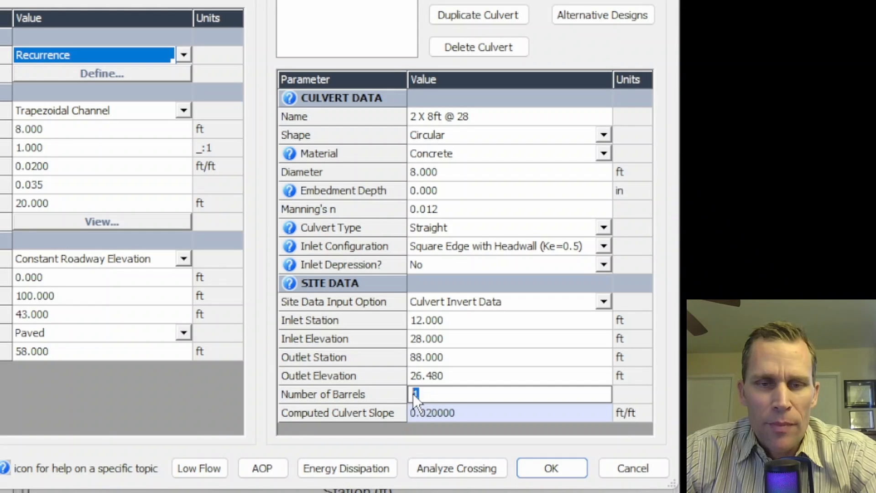
Set the 2 X 8ft @ 28 culvert's number of barrels to 2 and analyze the Design2 crossing
type("2")
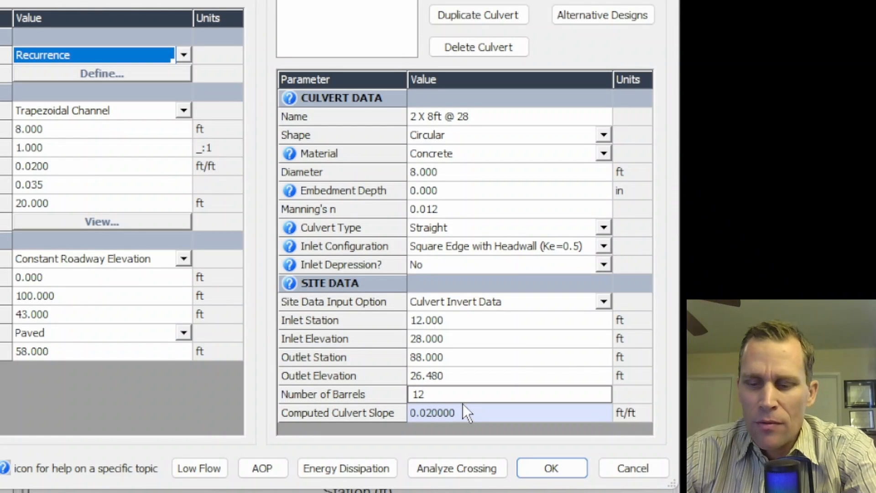
key("BackSpace")
key("BackSpace")
type("2")
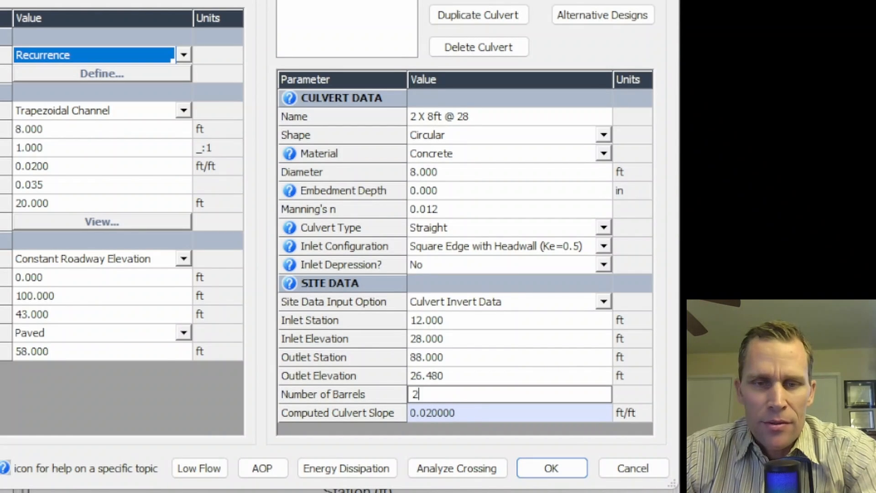
left_click(450, 470)
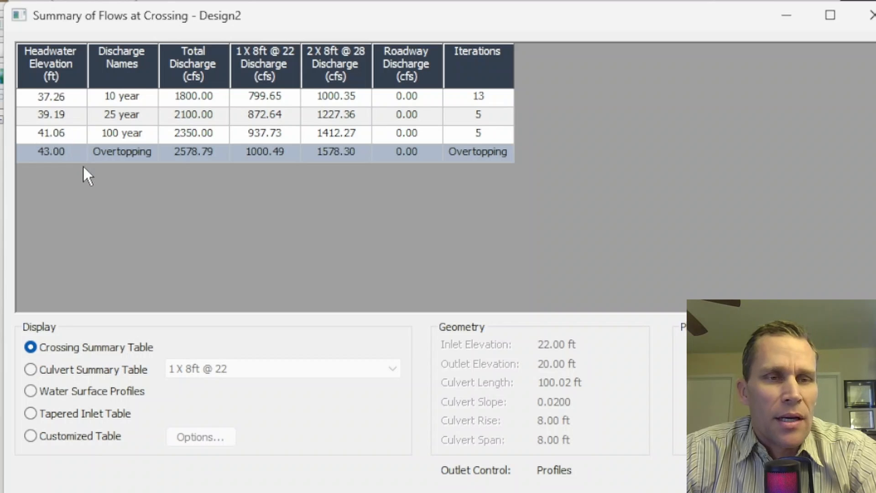
Examine the headwater elevations for the 10, 25 and 100 year discharges in the Design2 crossing summary table
left_click(128, 97)
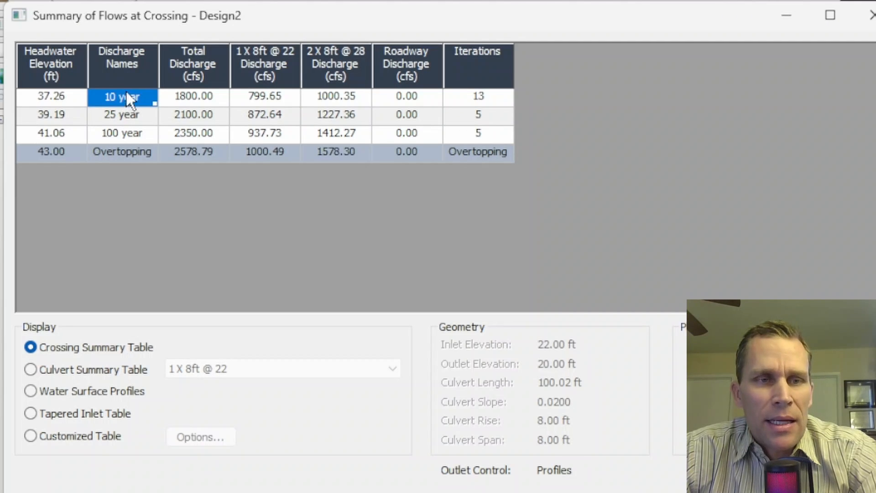
left_click(127, 115)
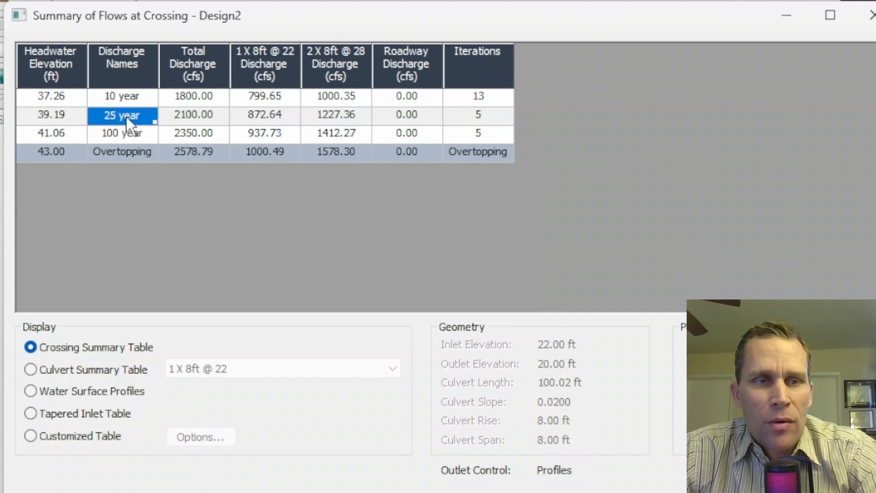
left_click(53, 97)
left_click(53, 113)
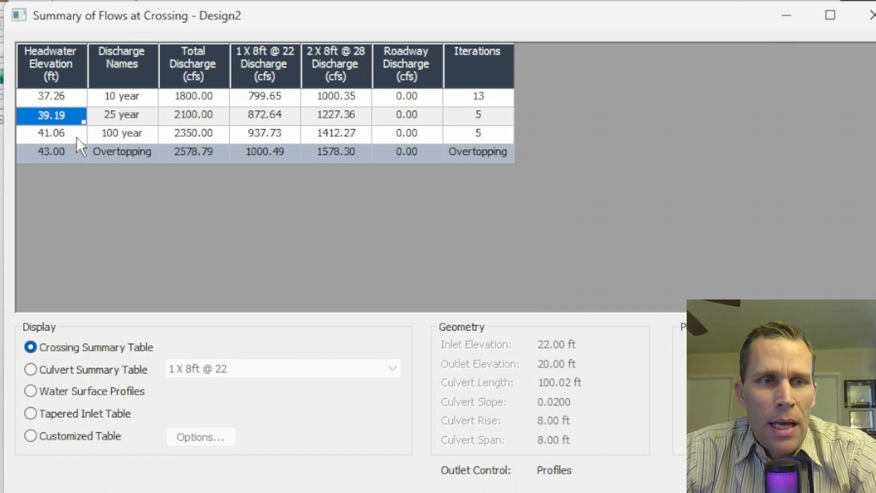
left_click(127, 132)
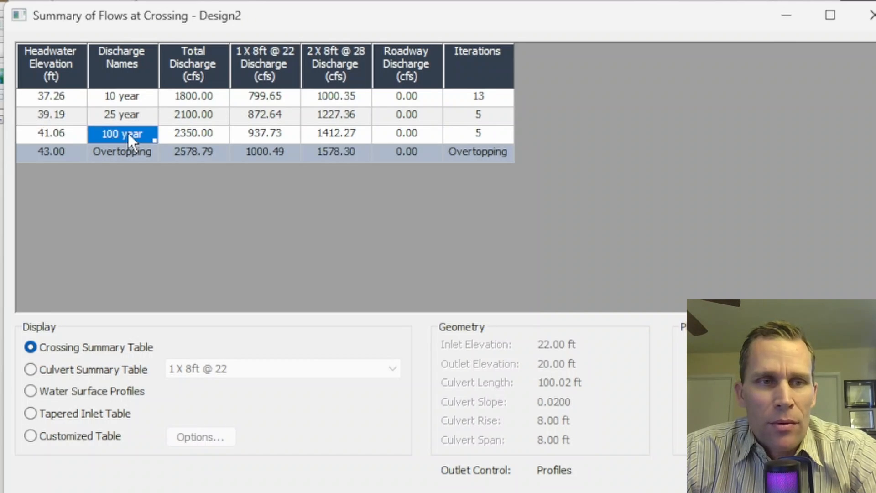
left_click(186, 135)
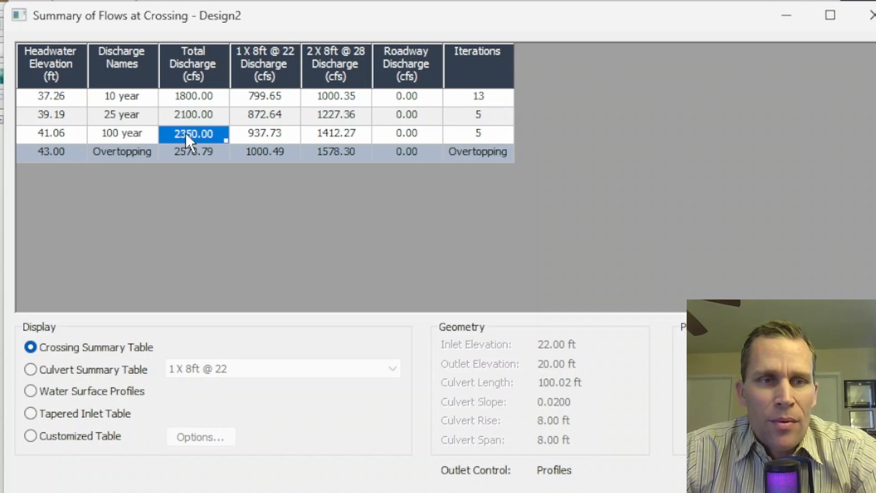
left_click(57, 137)
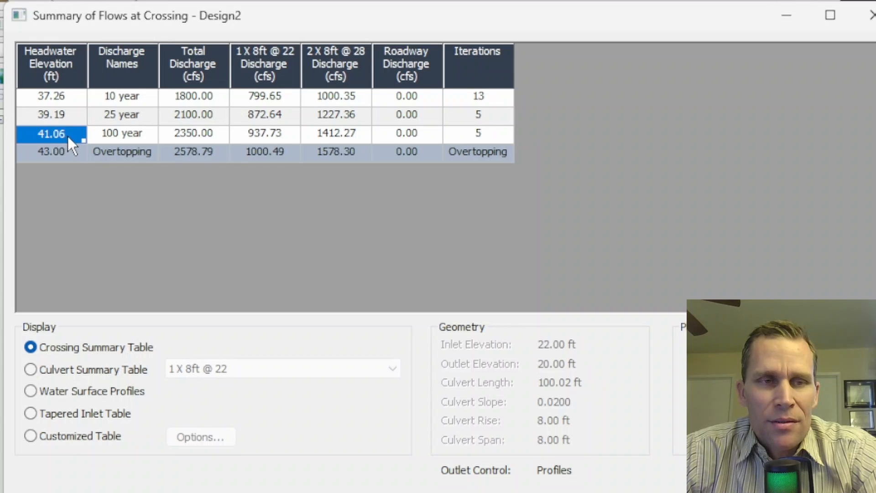
Compare how each storm's total discharge is divided between the two culvert sets and the roadway in the summary table
left_click(191, 96)
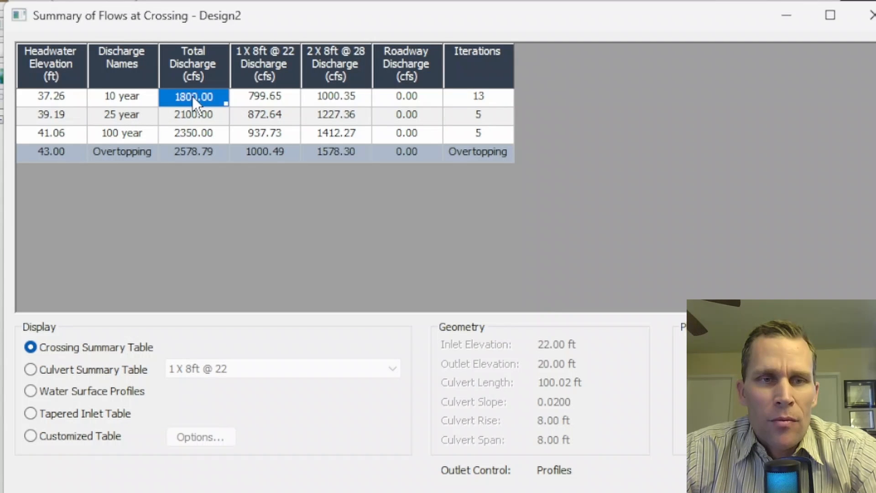
left_click(253, 100)
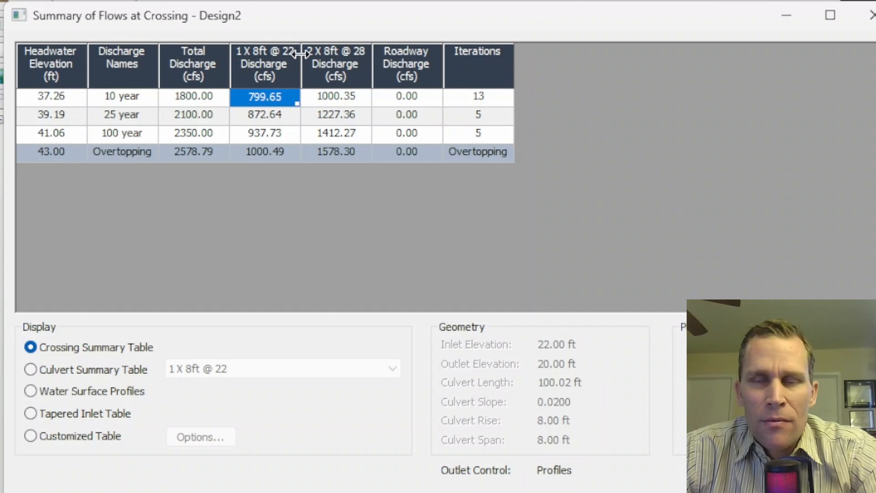
left_click(337, 96)
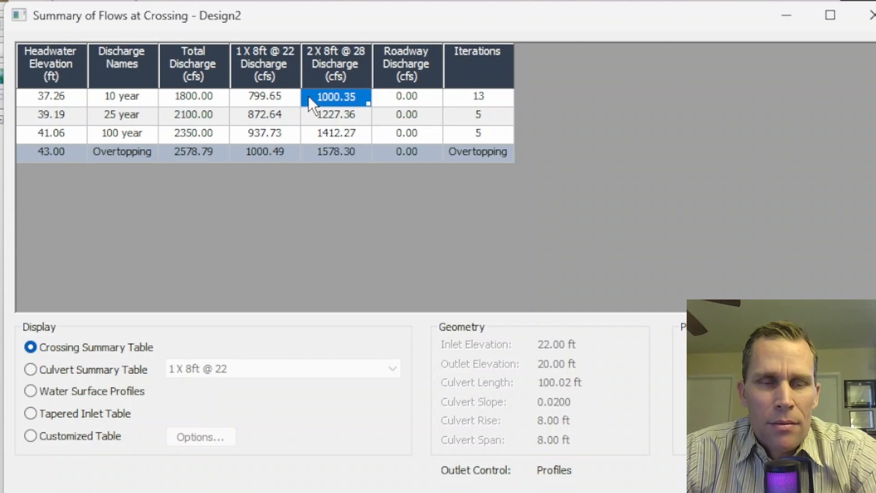
left_click_drag(245, 94, 269, 133)
left_click_drag(306, 97, 321, 132)
left_click_drag(390, 94, 403, 130)
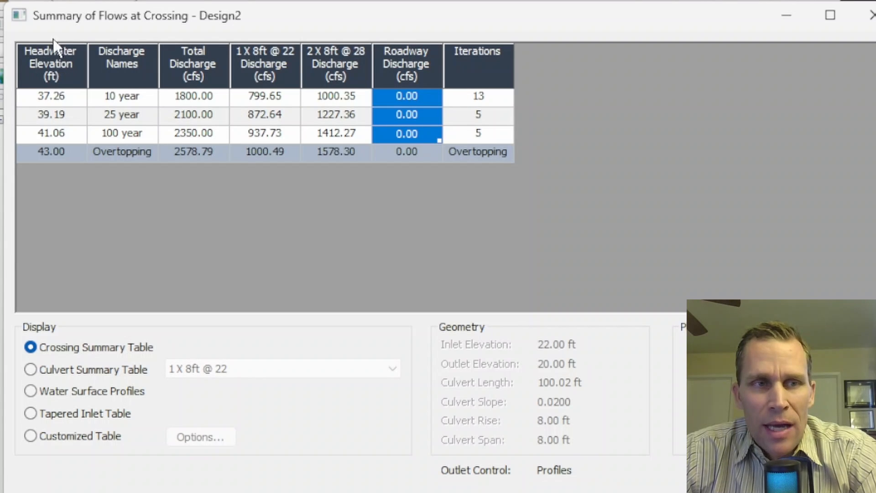
Recheck the headwater elevations of the three storms, plot the Design2 crossing rating curve and close the plot after viewing it
left_click_drag(61, 97, 60, 128)
left_click(61, 96)
left_click(64, 115)
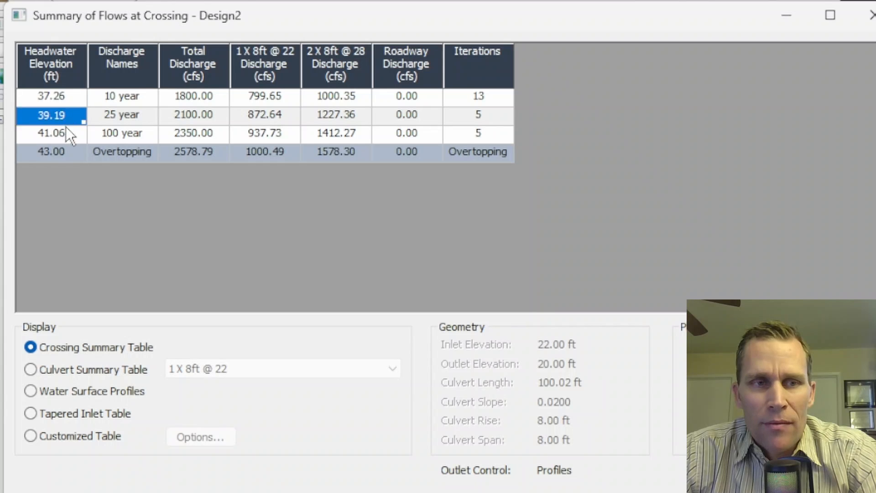
left_click(66, 130)
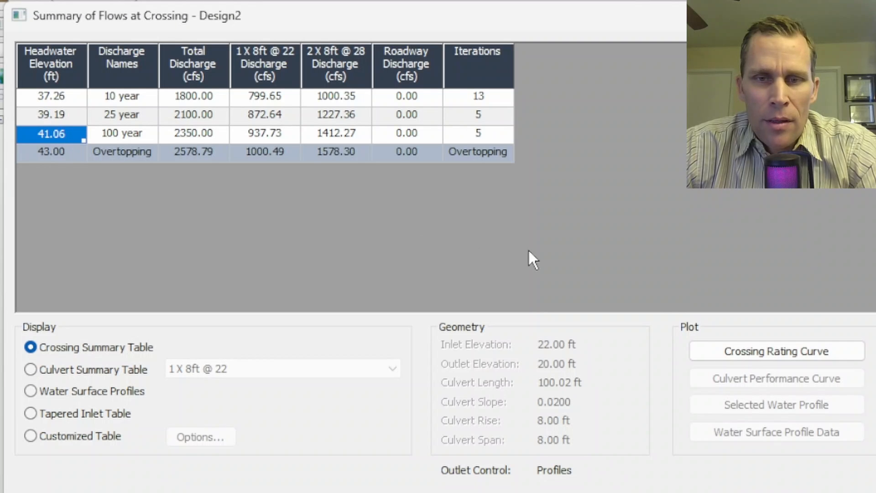
left_click(765, 353)
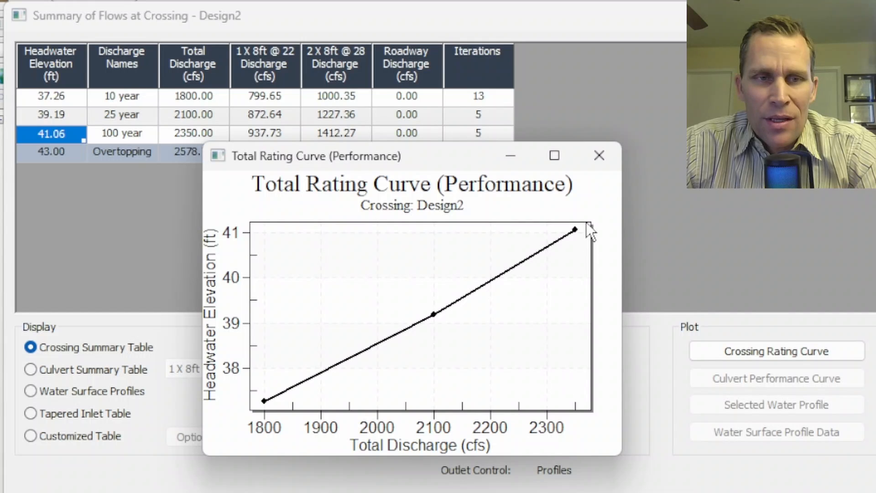
left_click(589, 158)
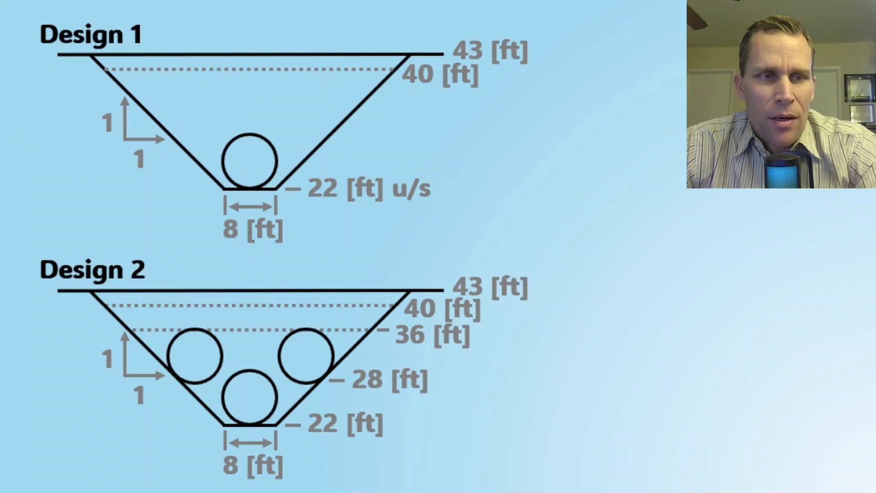
key("Right")
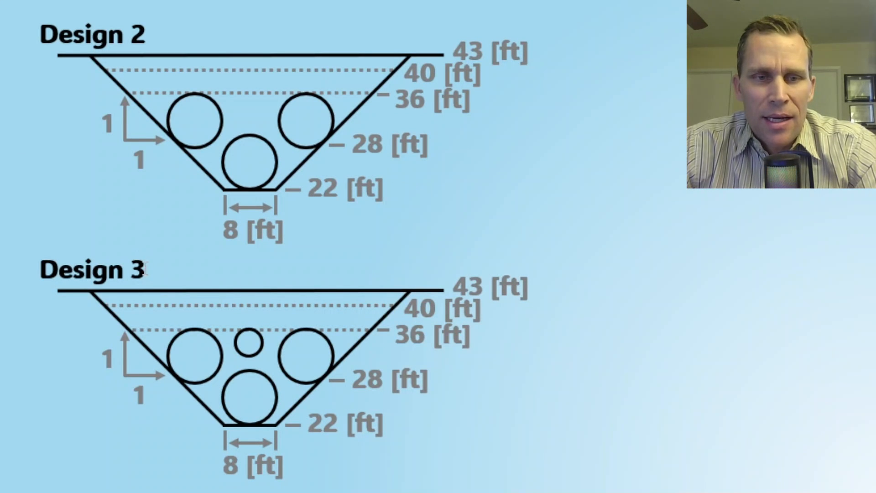
left_click(151, 34)
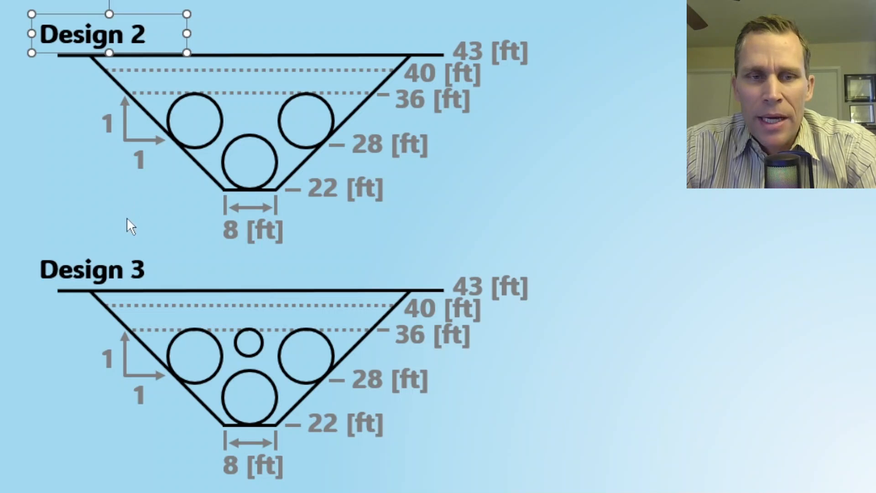
left_click(103, 253, "shift")
left_click(56, 198)
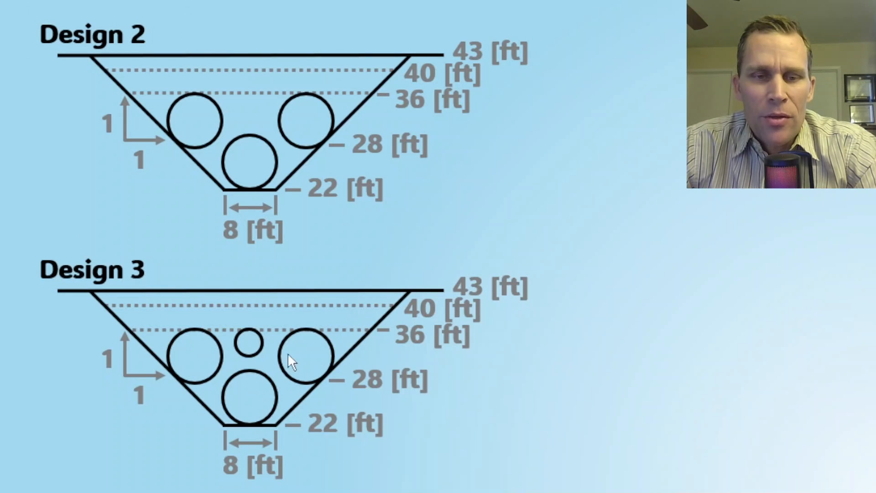
left_click(257, 356)
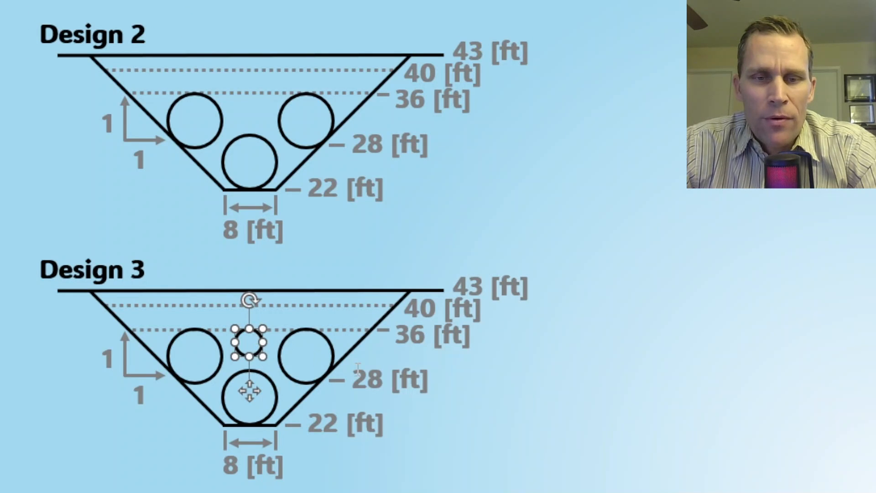
left_click(558, 412)
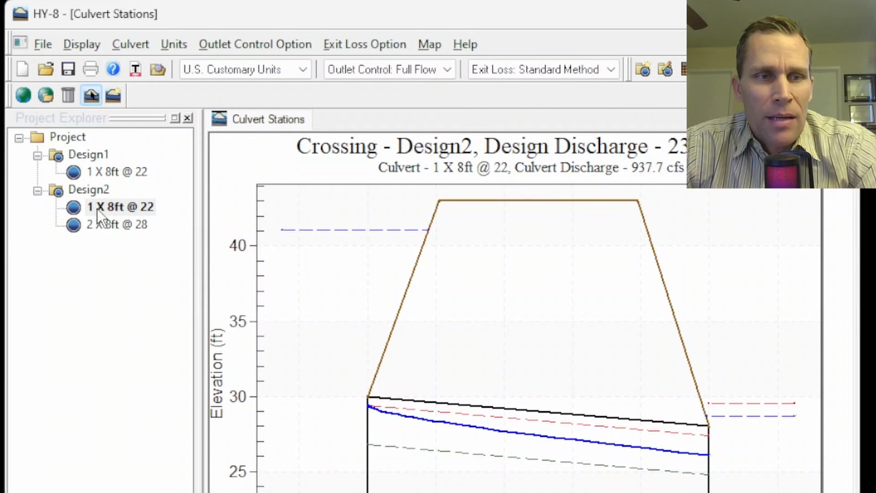
Display the front view of the Design2 crossing
left_click(93, 190)
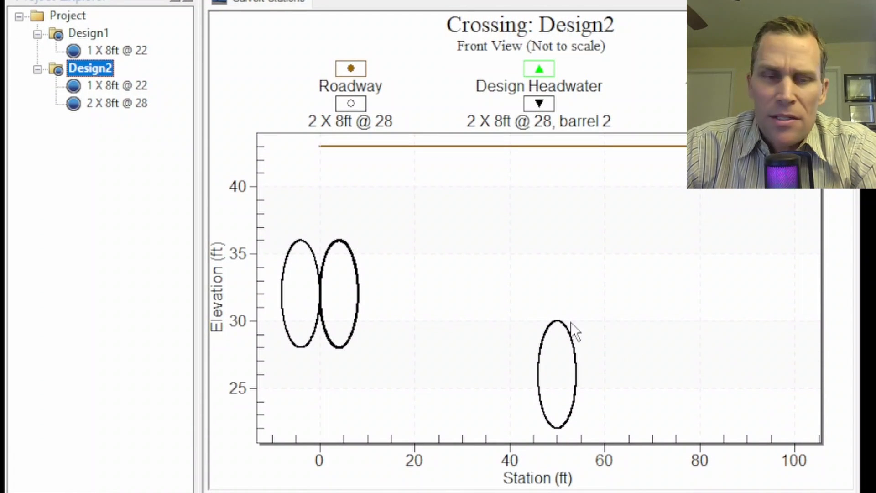
Set the roadway station of the 2 X 8ft @ 28 culvert to 50 ft with a barrel spacing of 12 ft
right_click(428, 179)
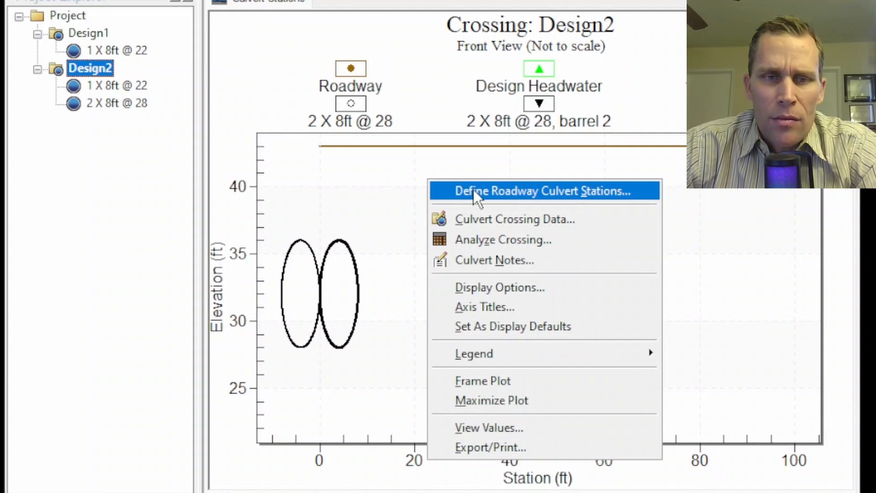
left_click(485, 193)
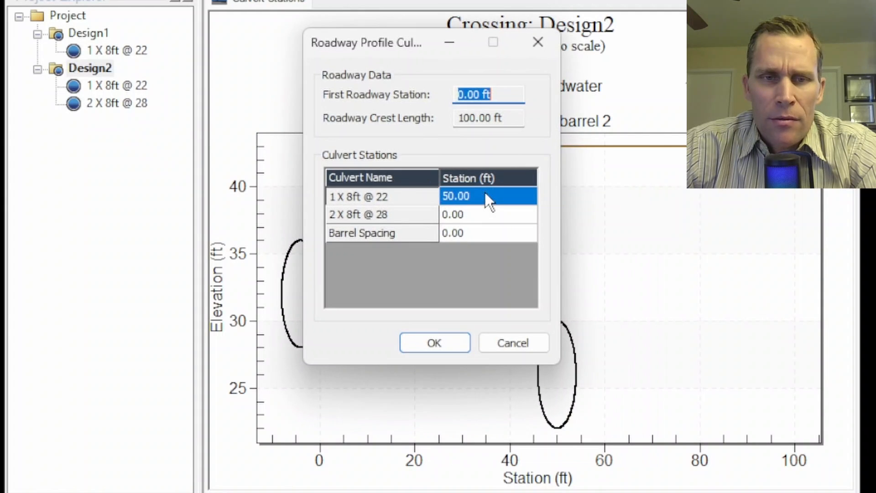
left_click(475, 215)
left_click_drag(475, 216, 428, 216)
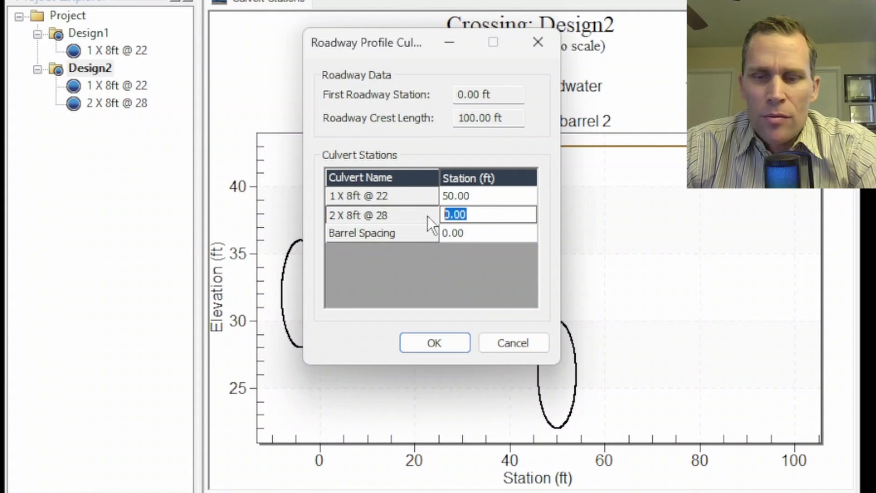
type("50")
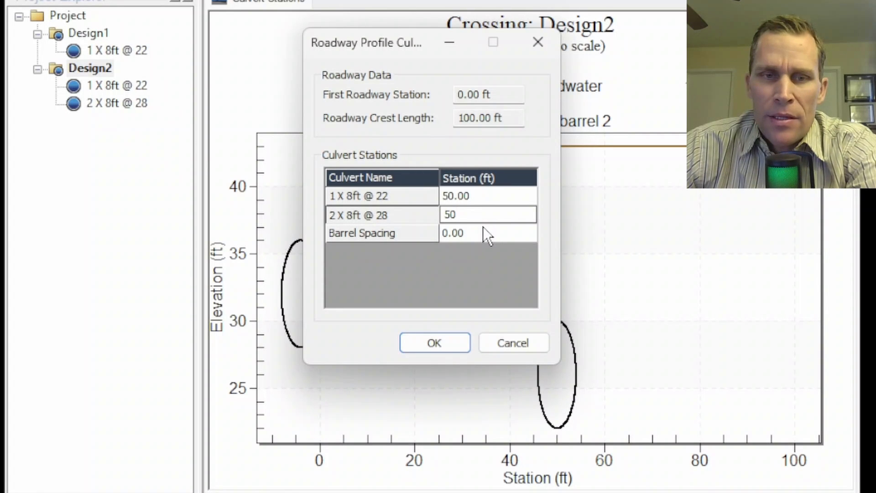
left_click(482, 228)
key("BackSpace")
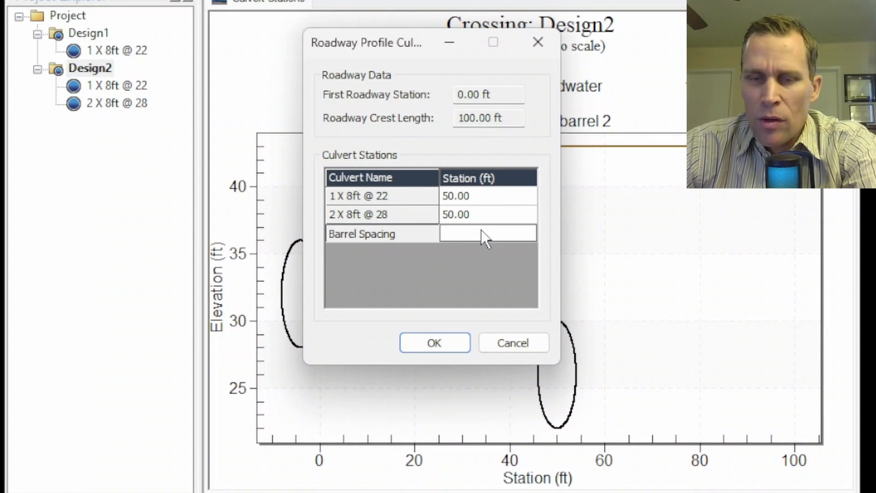
type("12")
left_click(432, 343)
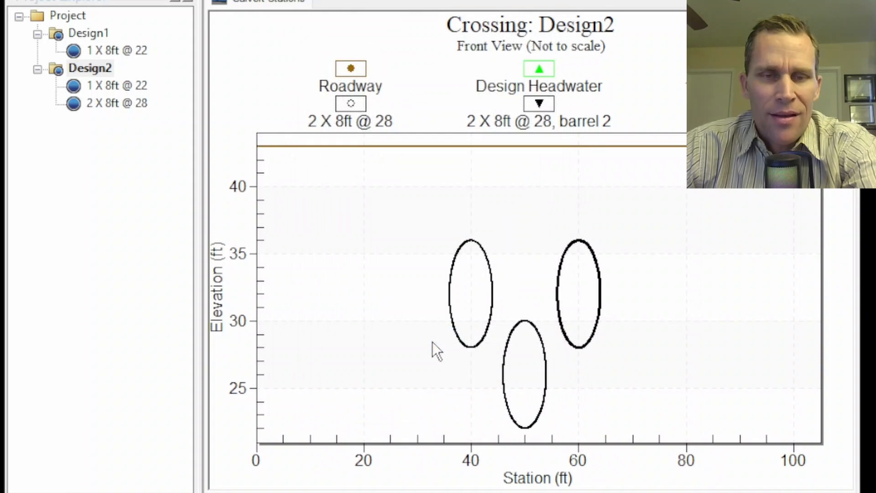
Compare the positions of the 1 X 8ft @ 22 and 2 X 8ft @ 28 culverts of Design2 in the front view
left_click(116, 87)
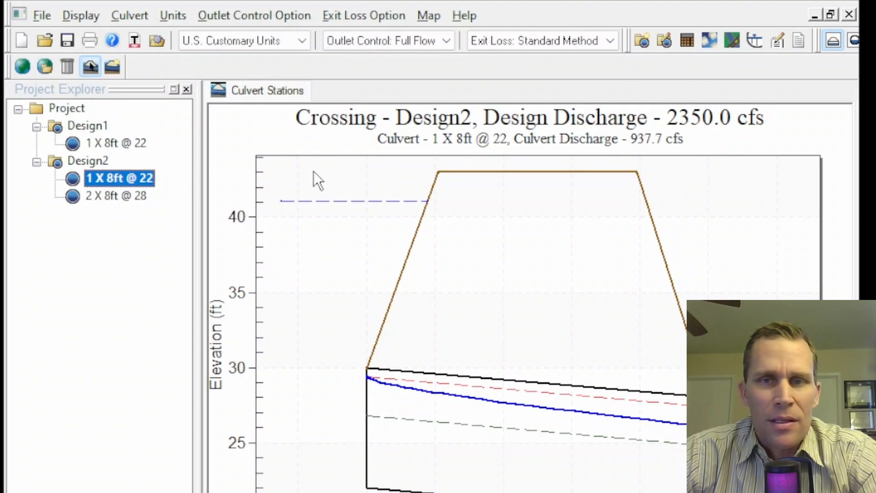
left_click(852, 41)
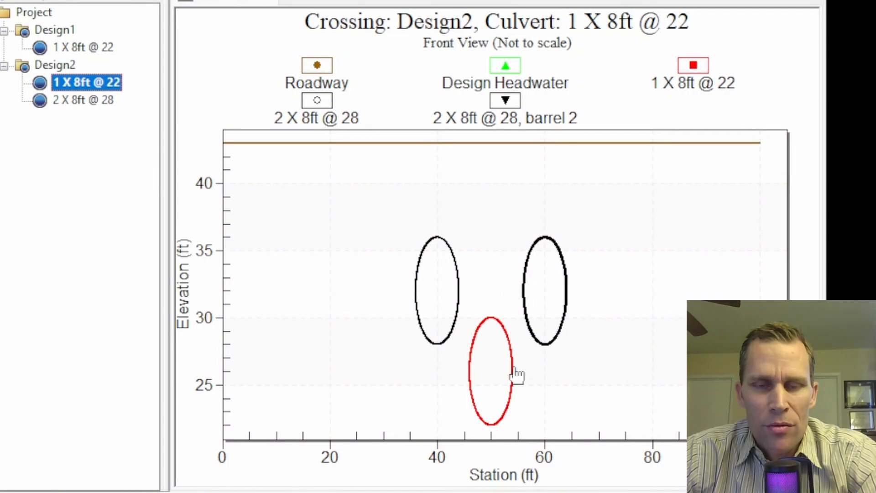
left_click(97, 100)
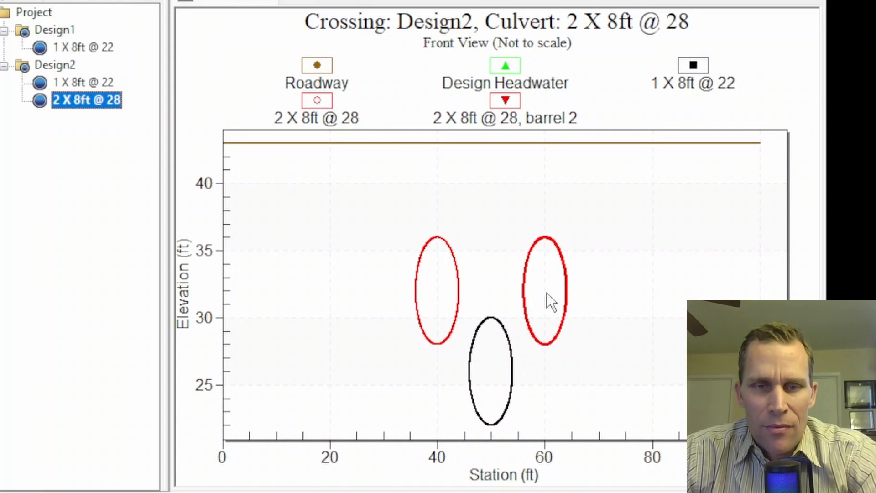
left_click(89, 83)
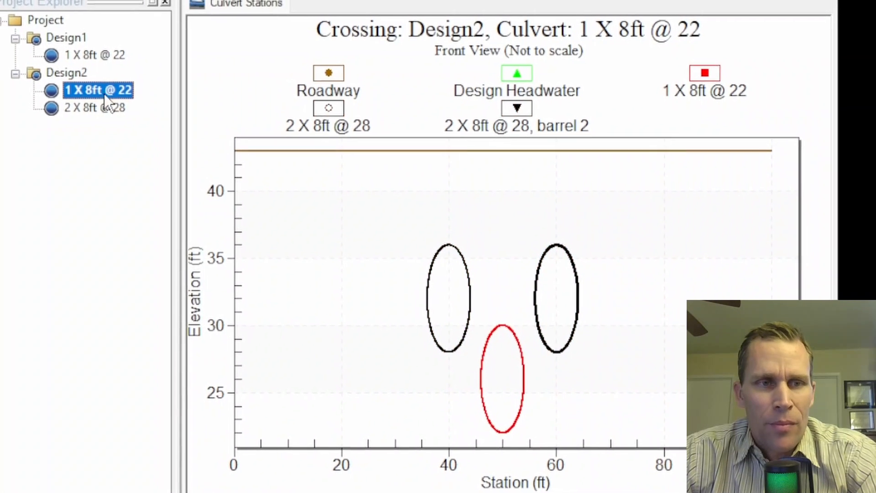
left_click(91, 101)
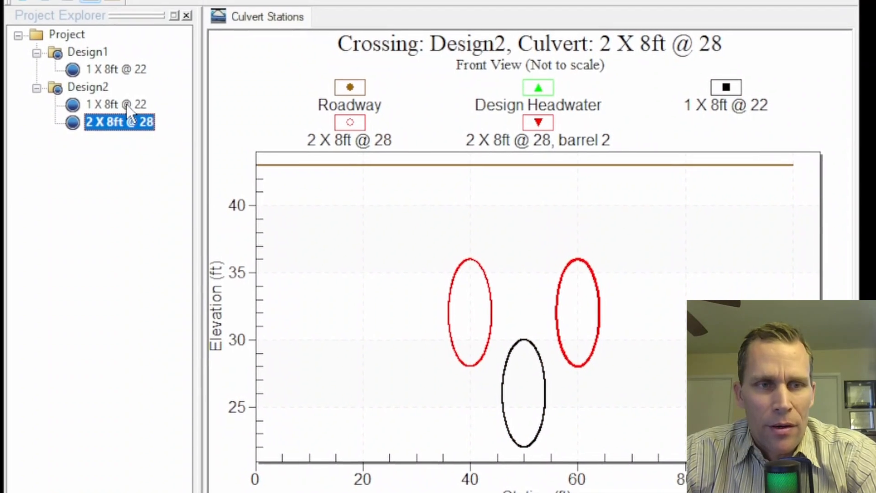
left_click(128, 105)
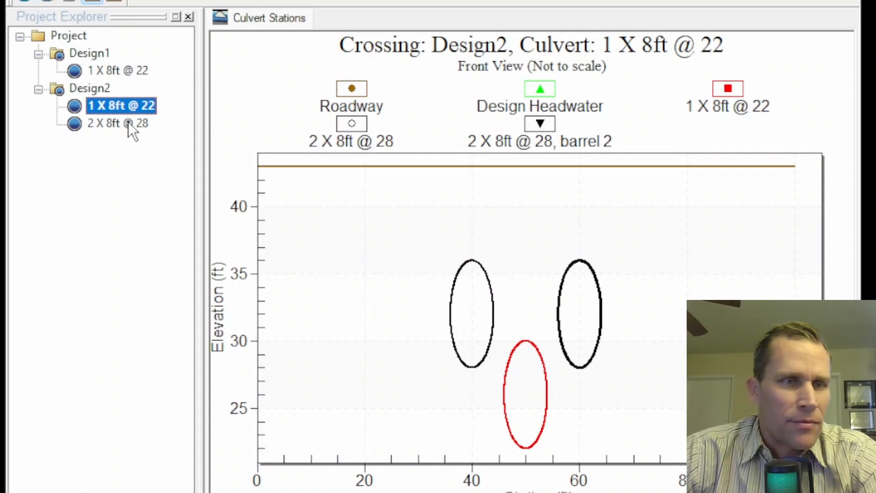
left_click(128, 122)
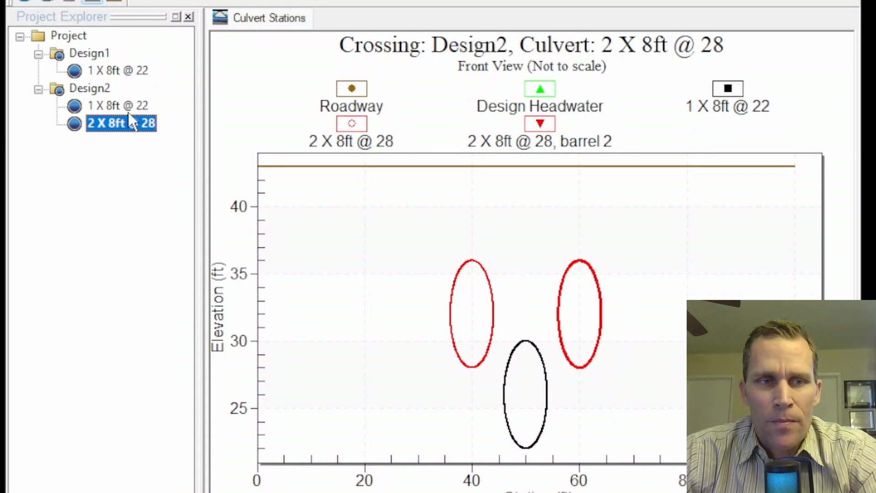
left_click(127, 106)
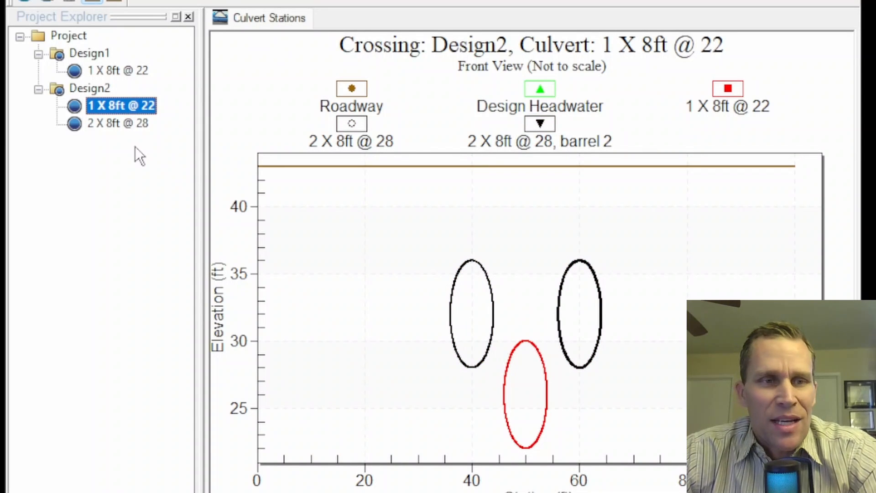
Duplicate the Design2 crossing
left_click(100, 87)
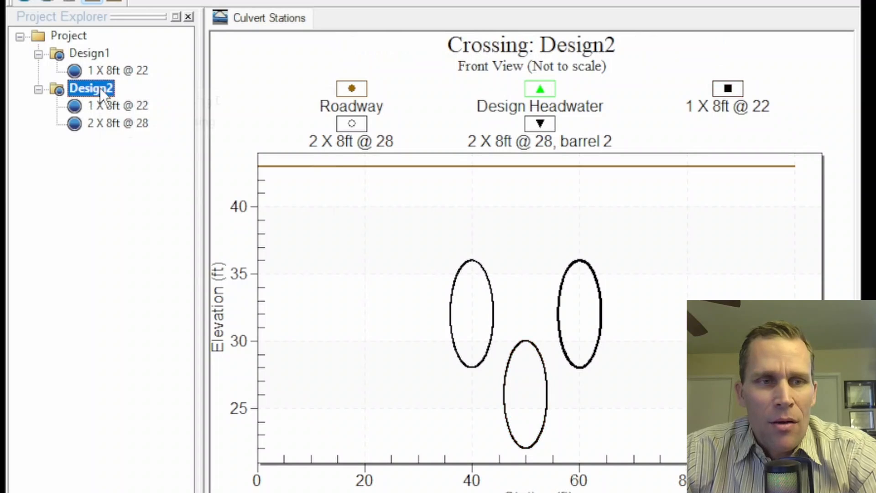
right_click(100, 88)
left_click(152, 248)
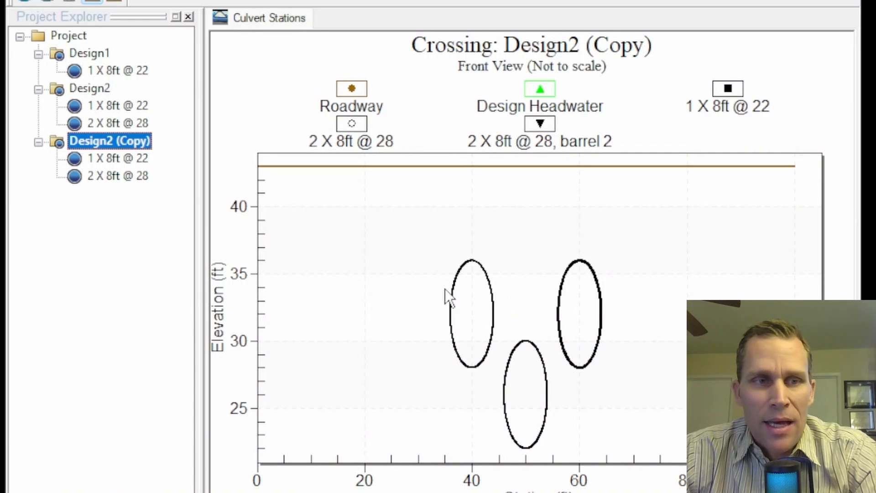
Rename the copied crossing as Design3
right_click(114, 144)
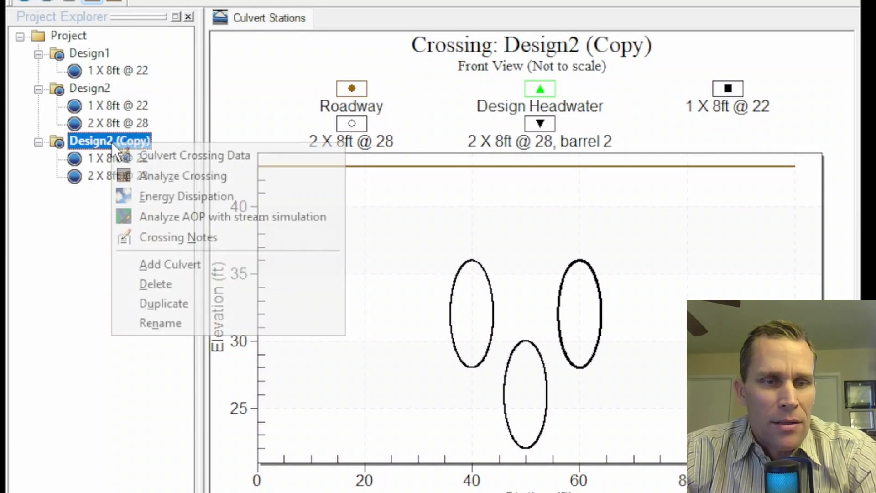
left_click(165, 322)
key("End")
key("shift+Left")
key("shift+Left")
key("shift+Left")
key("shift+Left")
key("shift+Left")
key("shift+Left")
key("shift+Left")
key("shift+Left")
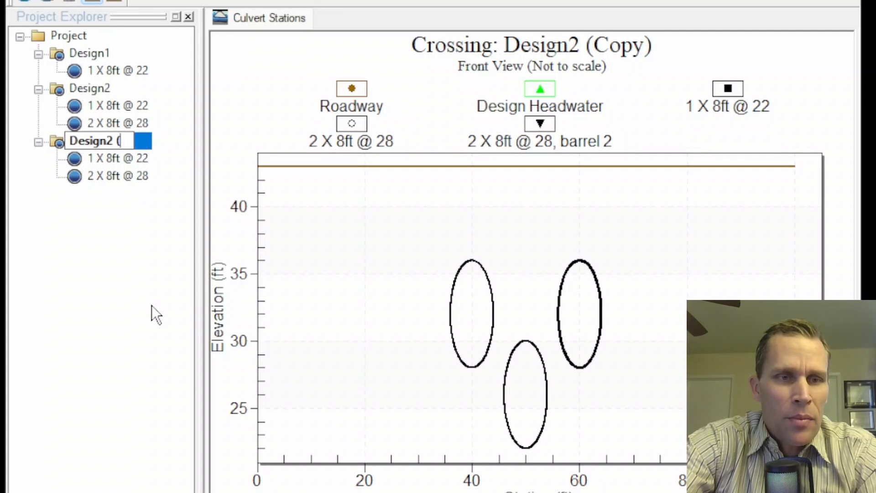
type("2")
key("Return")
Add a third culvert to the Design3 crossing data and name it 1 X 4ft @ 32
right_click(93, 139)
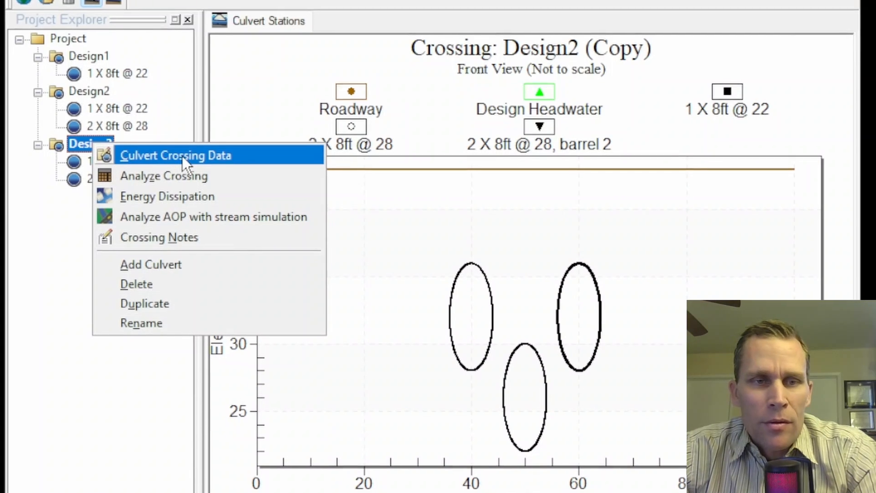
left_click(182, 153)
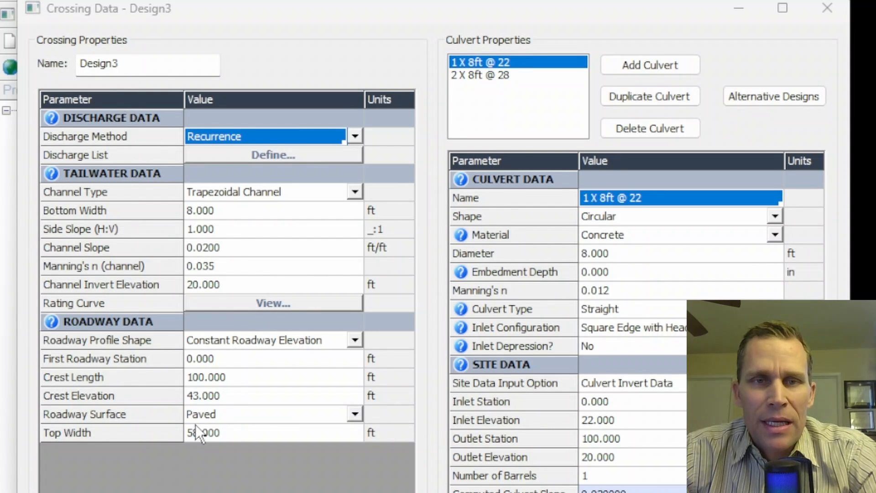
left_click(561, 10)
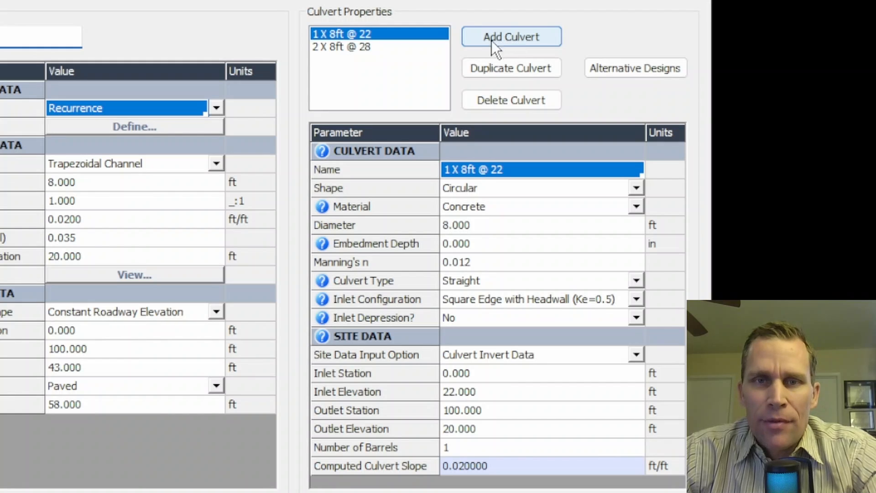
left_click(501, 39)
left_click(498, 170)
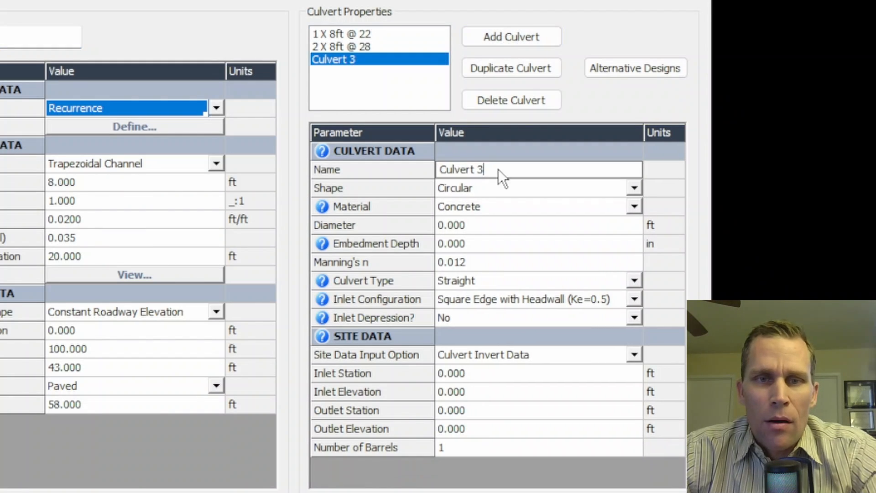
left_click_drag(498, 170, 416, 166)
type("1 X 4ft @ 32")
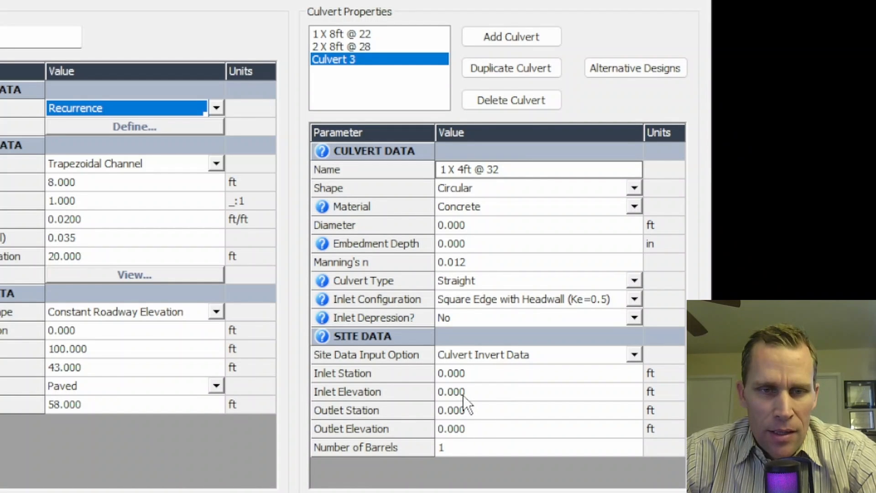
Set the new culvert's inlet elevation to 32 ft and its diameter to 4 ft
left_click(474, 392)
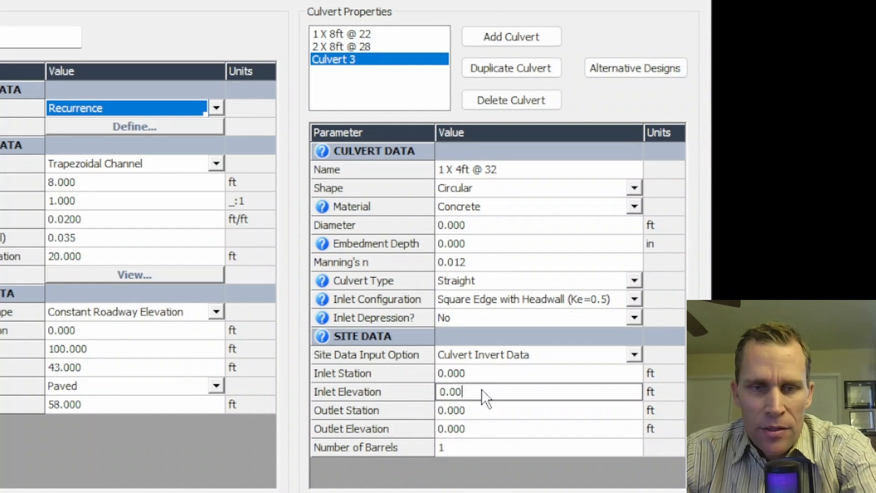
key("BackSpace")
key("BackSpace")
key("BackSpace")
key("BackSpace")
type("32")
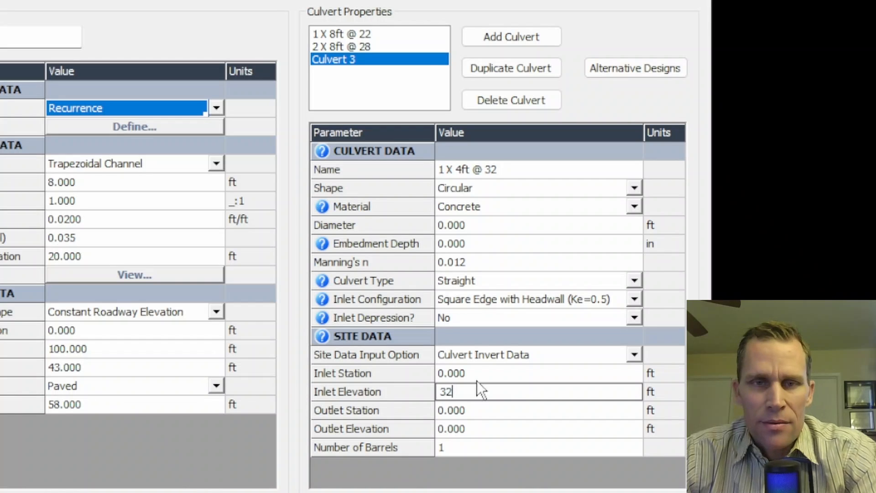
left_click(491, 195)
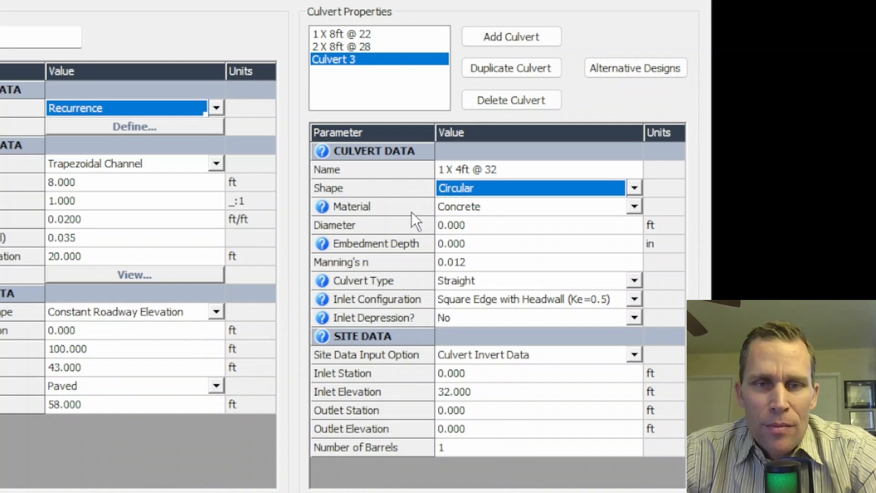
left_click(467, 229)
left_click(472, 227)
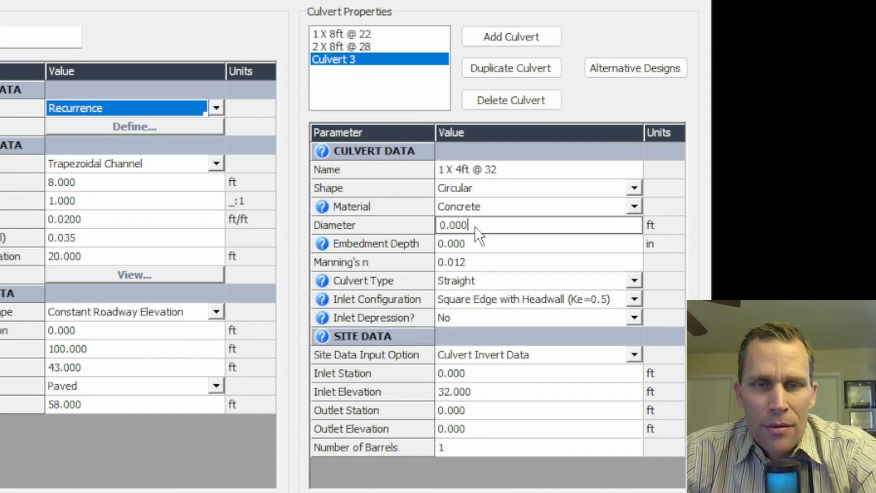
type("4")
key("Tab")
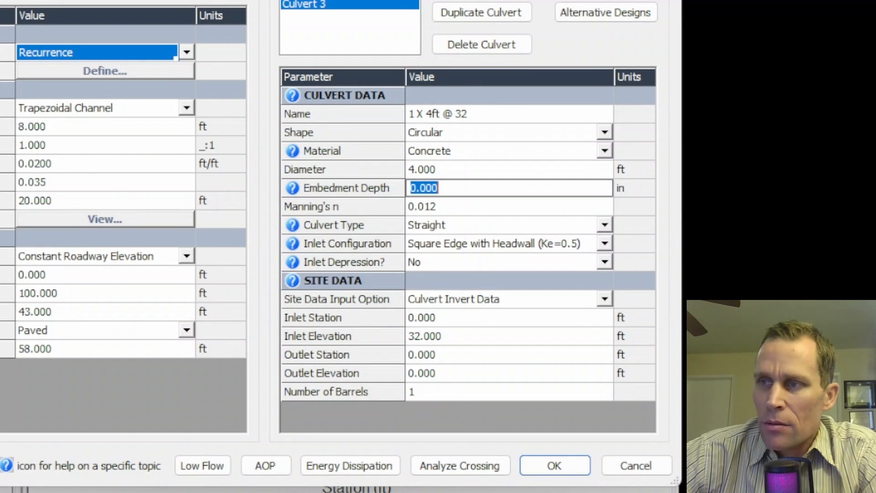
Set the new culvert's inlet station to 20 ft and its outlet station to 80 ft
left_click(446, 312)
key("BackSpace")
key("BackSpace")
key("BackSpace")
key("BackSpace")
key("BackSpace")
type("20")
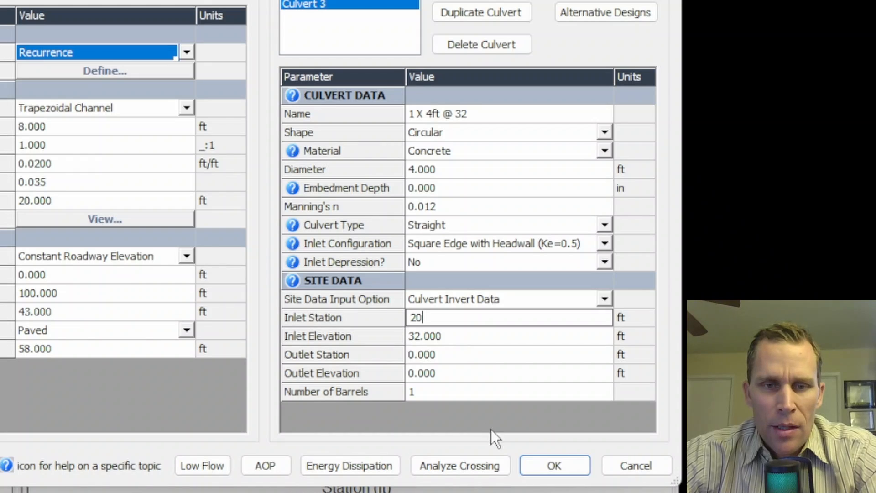
left_click(441, 362)
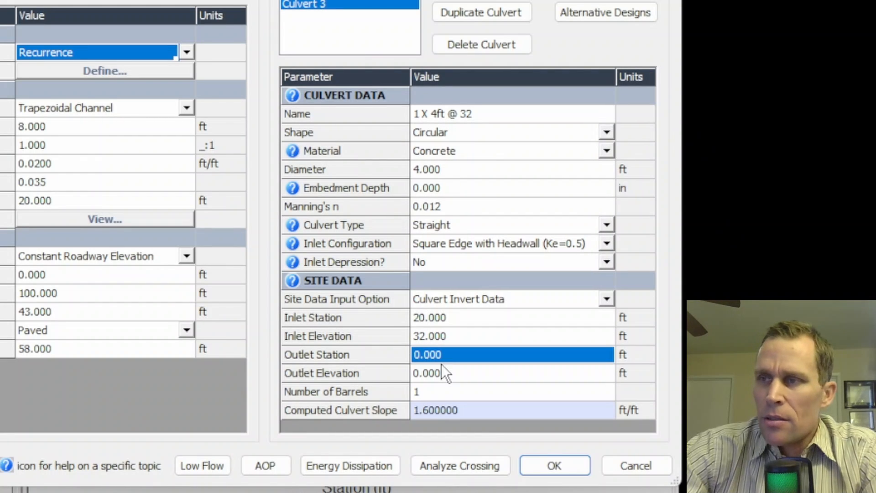
type("80")
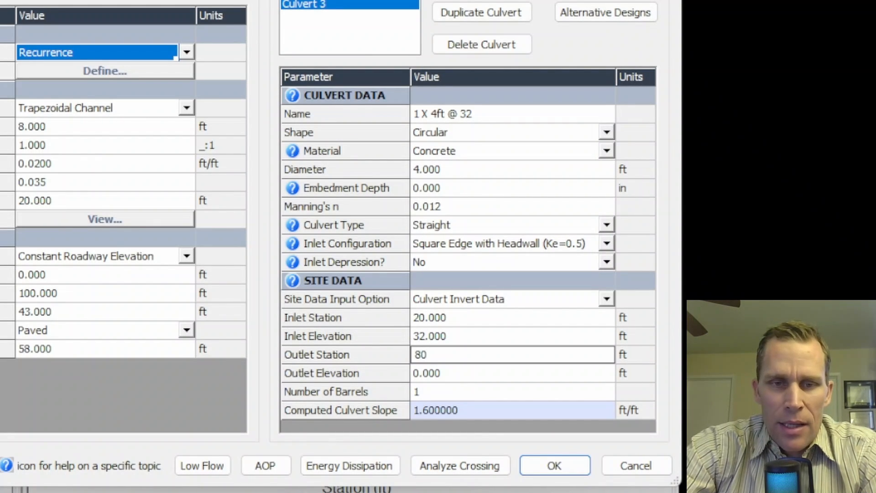
key("Tab")
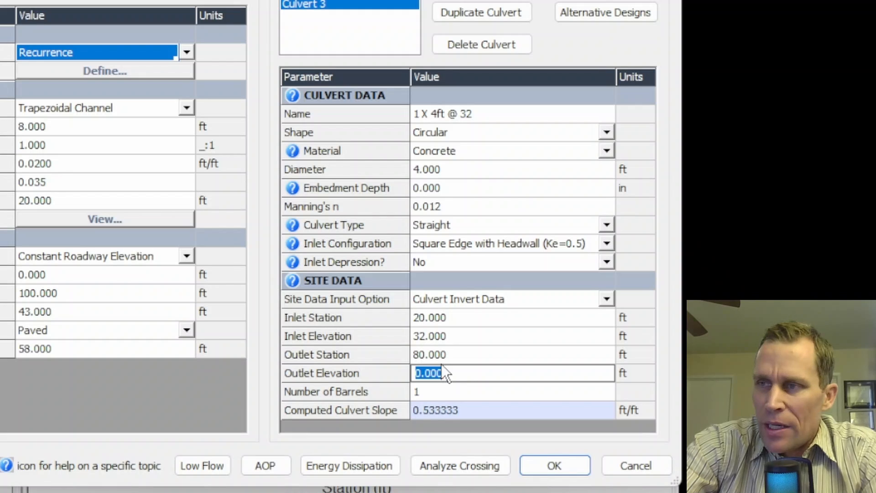
Set the new culvert's outlet elevation to 30.8 ft and analyze the Design3 crossing
type("30.8")
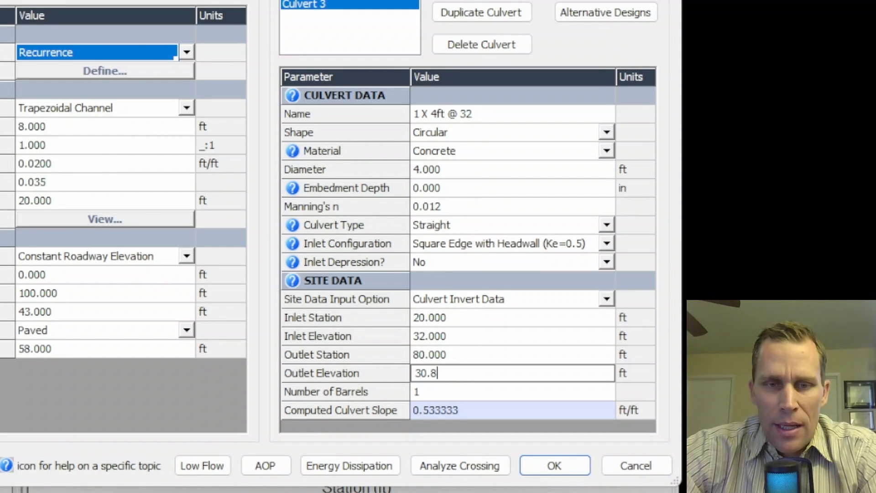
key("Tab")
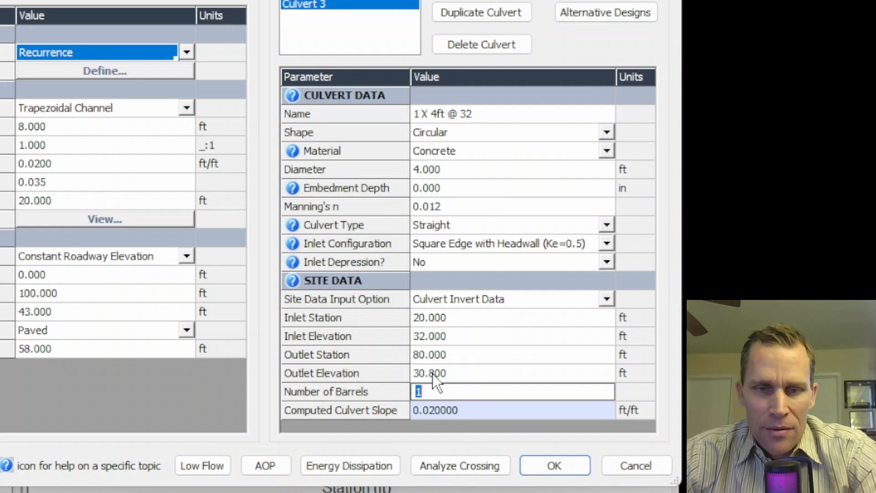
left_click(455, 467)
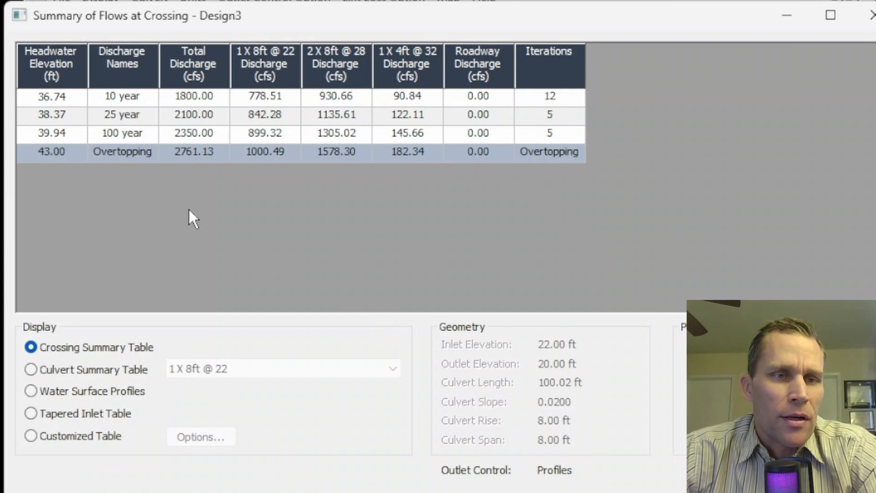
Review Design3's 100 year headwater elevation and discharge through each culvert, and view the crossing rating curve
left_click(125, 132)
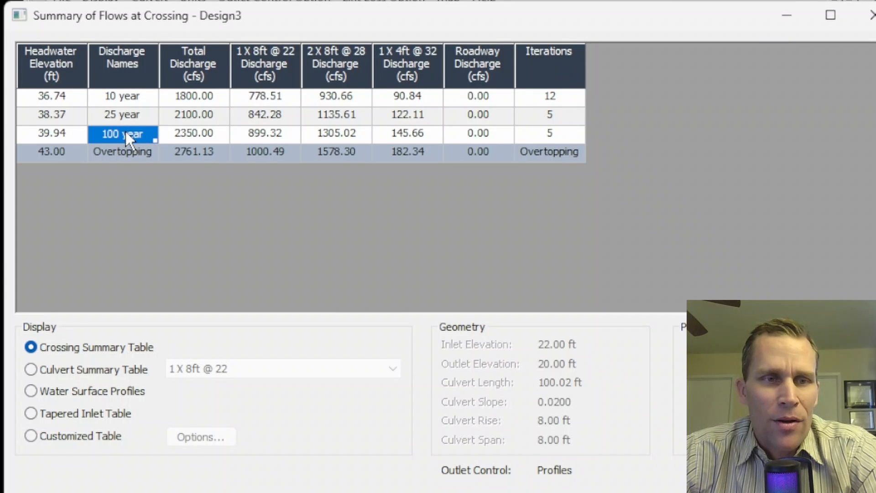
left_click(190, 134)
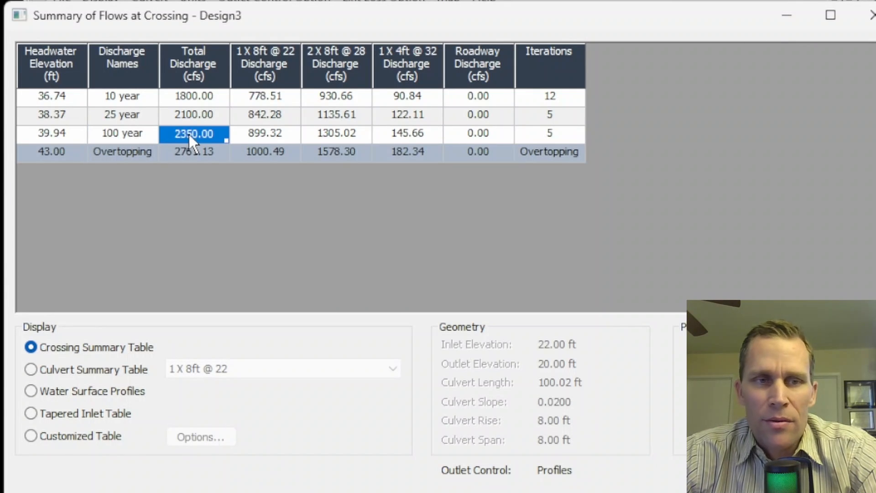
left_click(61, 133)
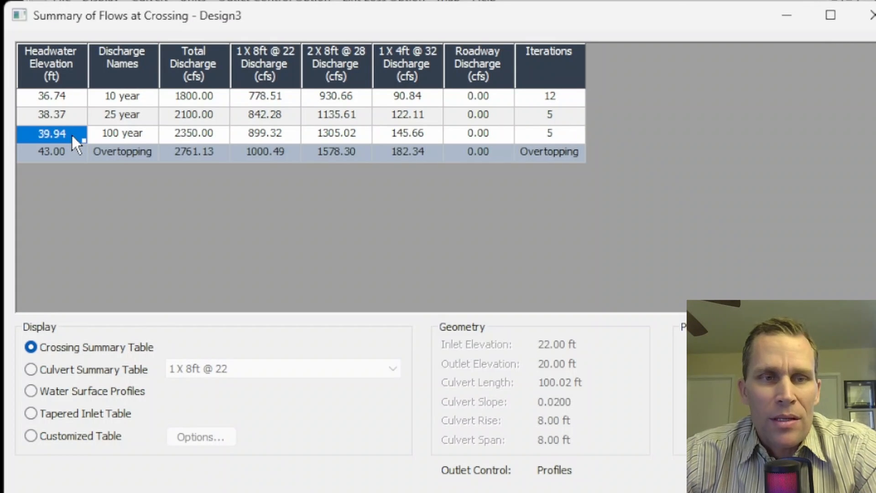
left_click(280, 135)
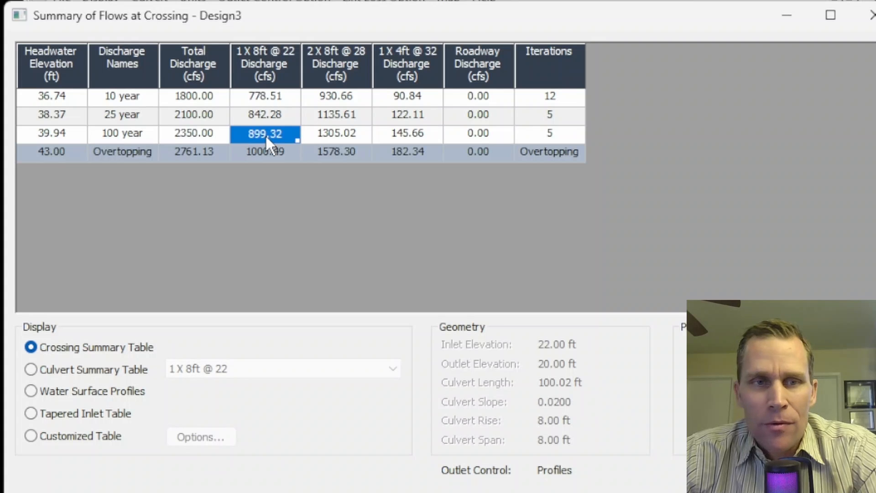
left_click(329, 135)
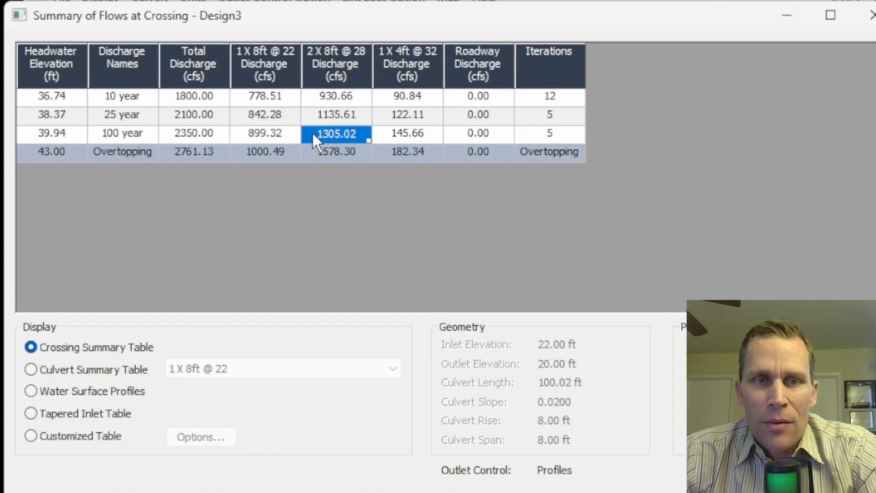
left_click(408, 133)
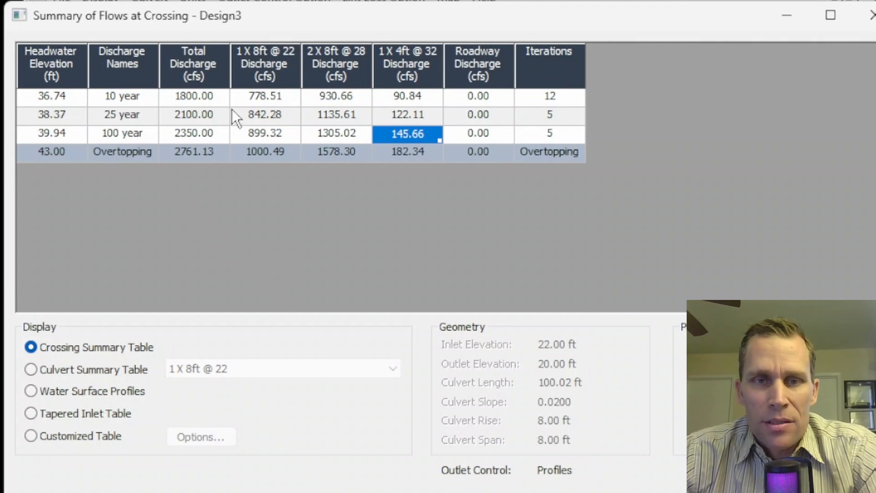
left_click(770, 354)
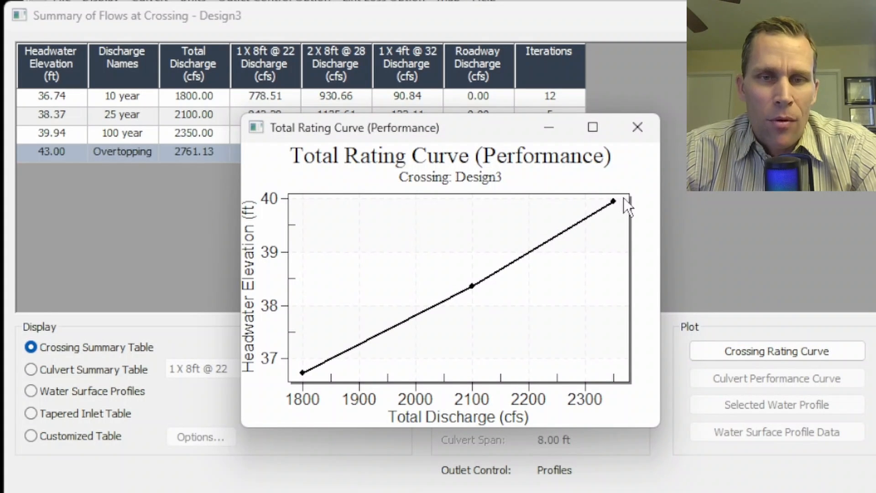
left_click(637, 127)
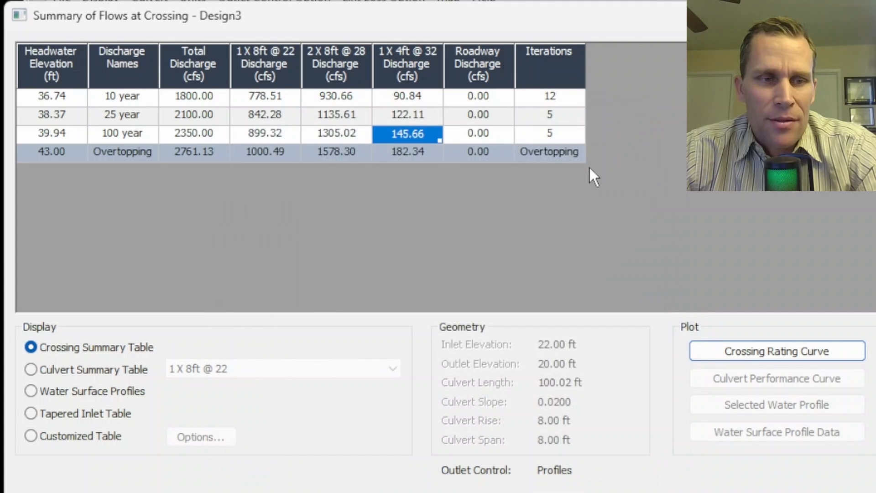
Review the 100 year results in the culvert summary table for 1 X 8ft @ 22 and view its performance curve
left_click(32, 369)
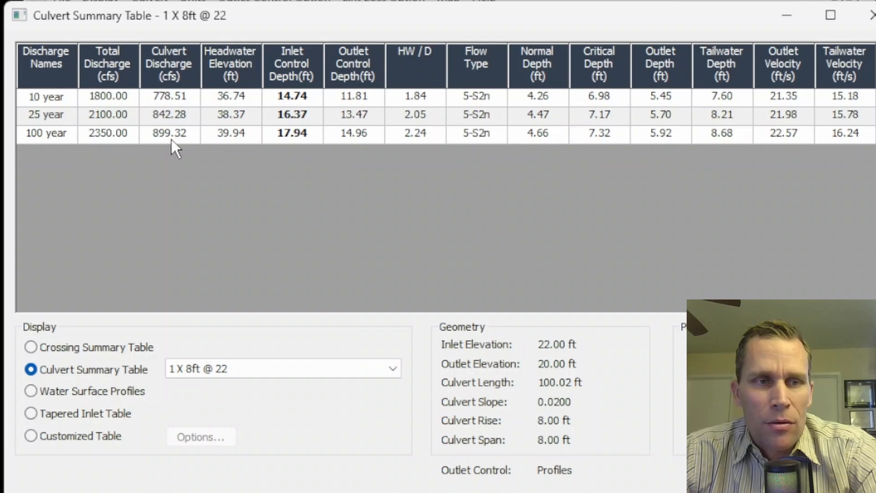
left_click(60, 136)
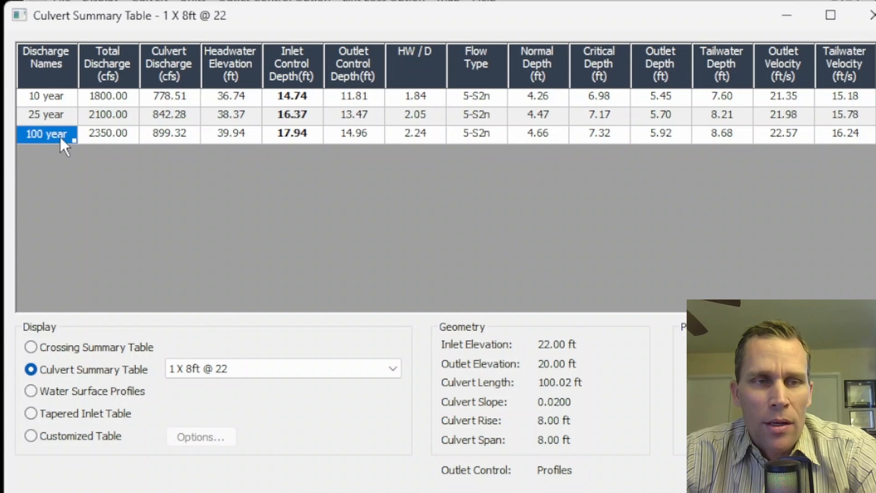
left_click(171, 137)
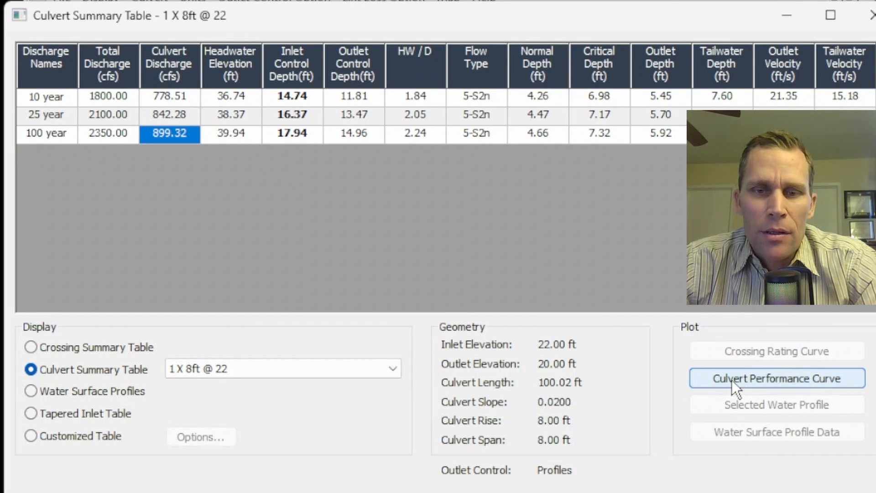
left_click(752, 381)
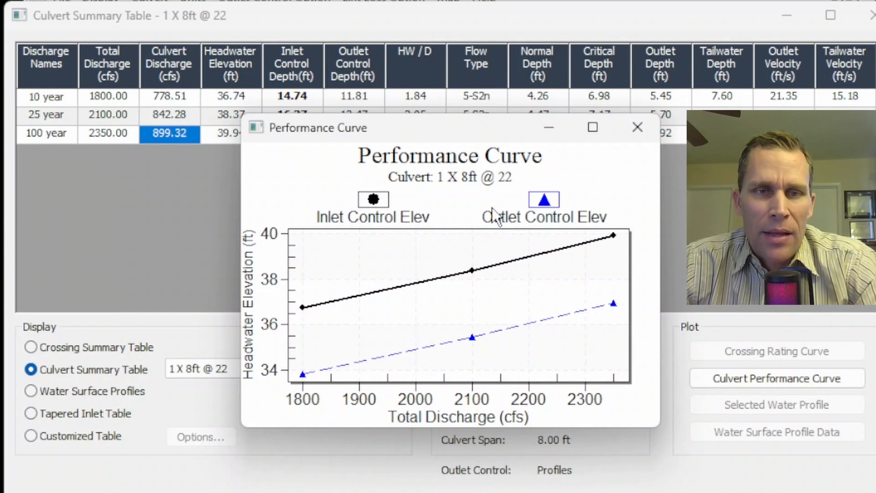
left_click(631, 132)
Show the culvert summary table for 2 X 8ft @ 28 and view its performance curve
left_click(395, 369)
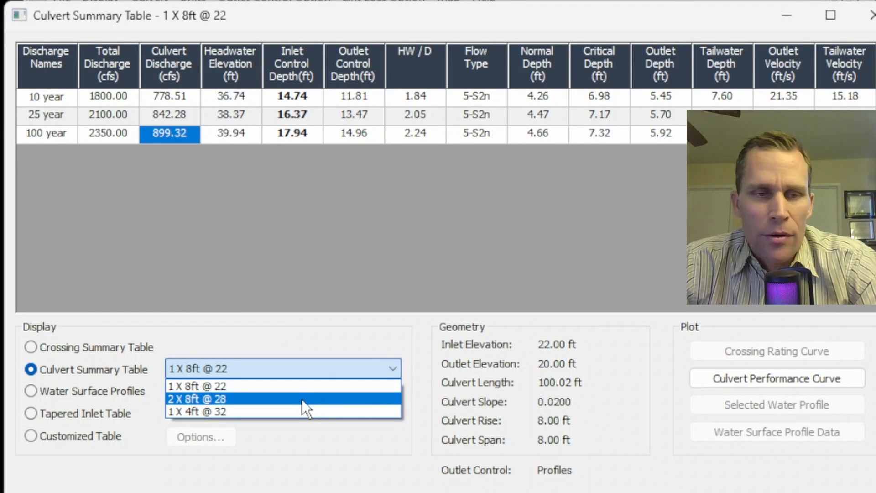
left_click(256, 399)
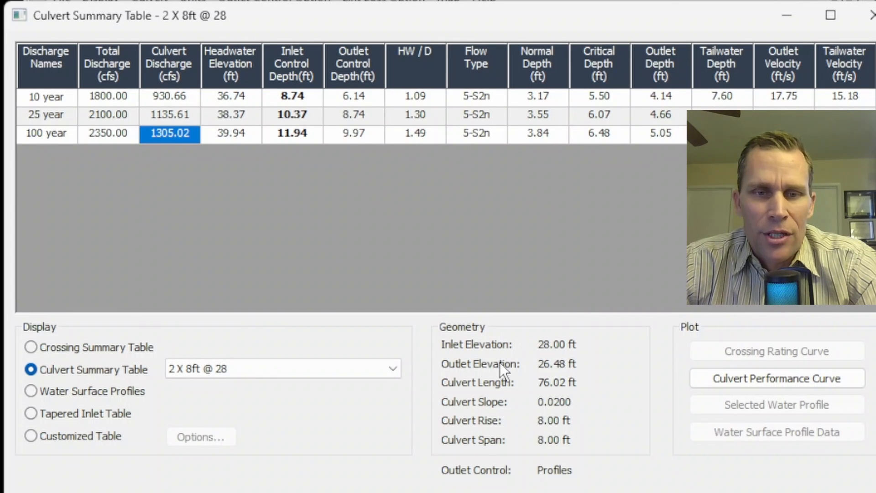
left_click(749, 378)
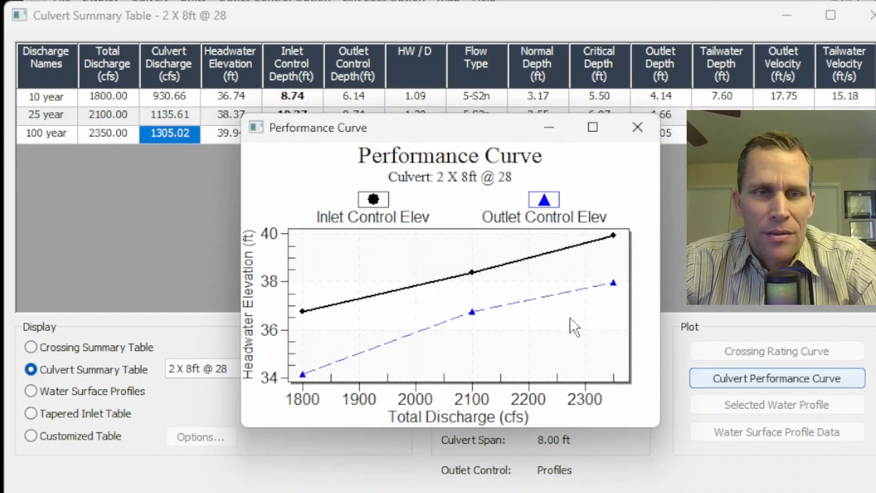
left_click(632, 131)
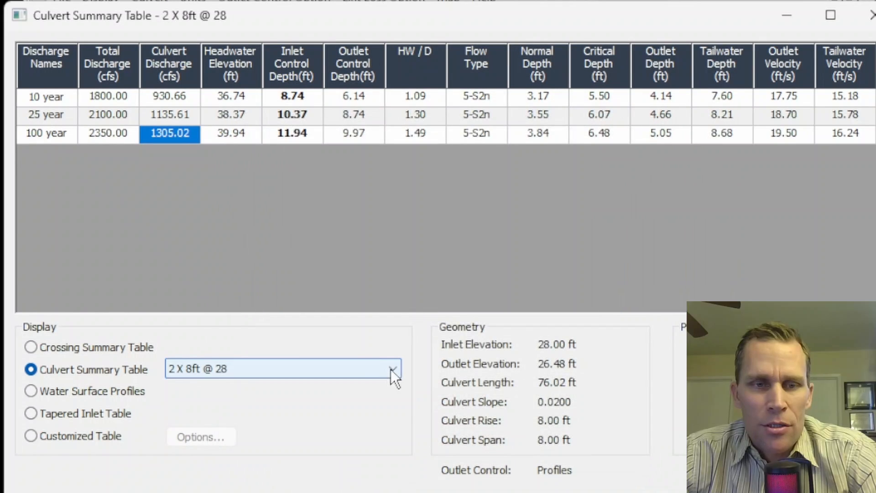
Show the culvert summary table for 1 X 4ft @ 32 and plot its 10 year water surface profile
left_click(390, 369)
left_click(234, 410)
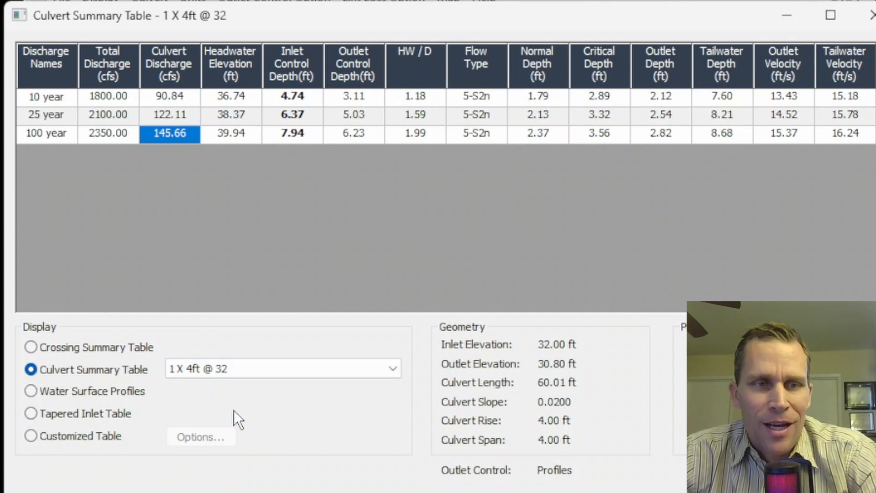
left_click(29, 391)
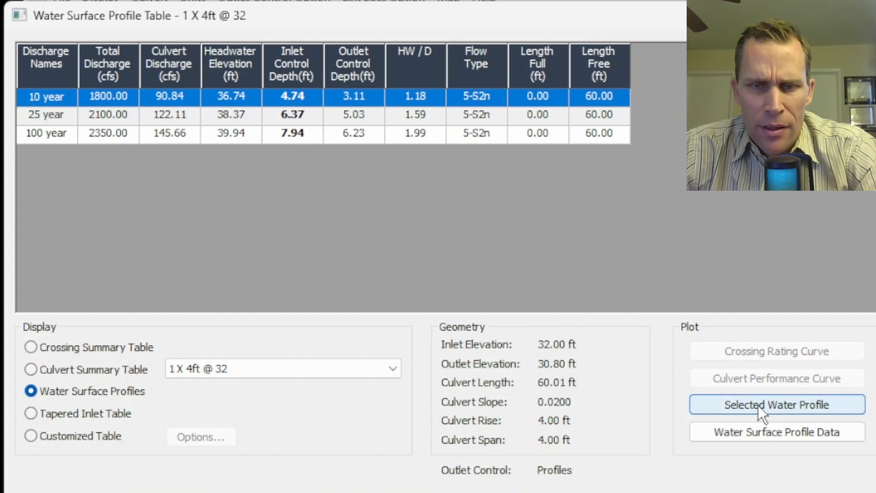
left_click(763, 406)
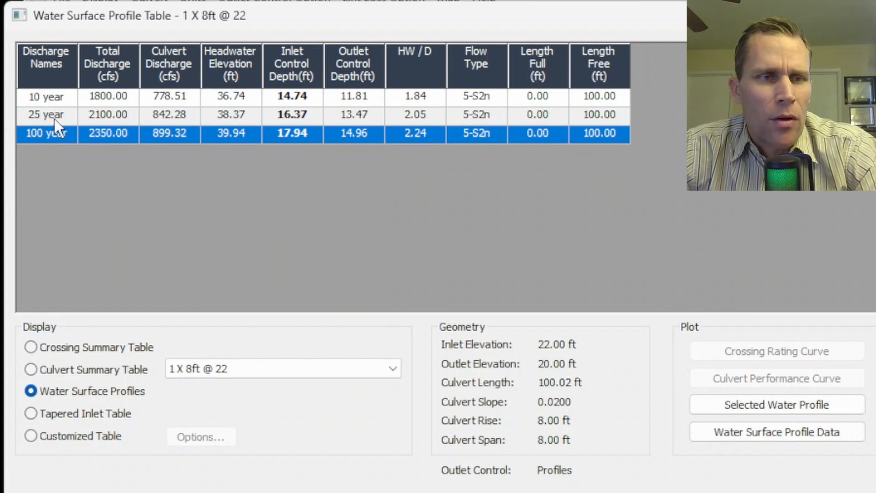
Plot the 100 year water surface profile for culvert 1 X 8ft @ 22, and close the plots and analysis results
left_click(103, 120)
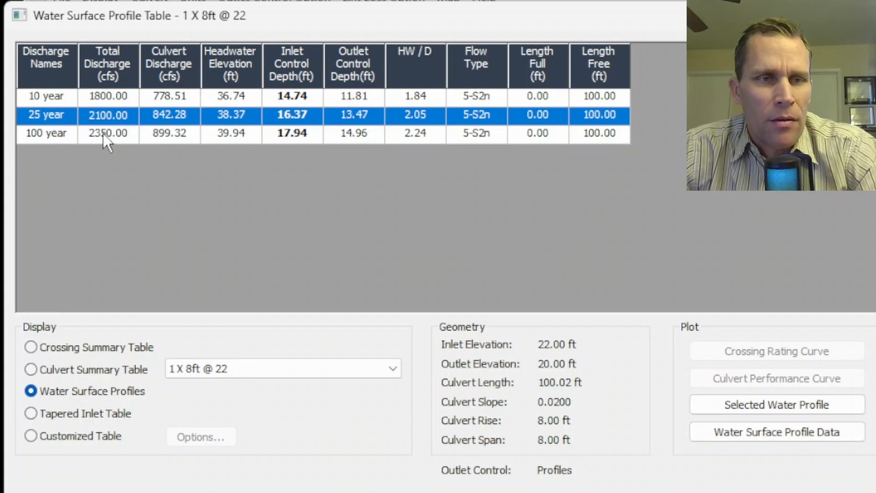
left_click(103, 133)
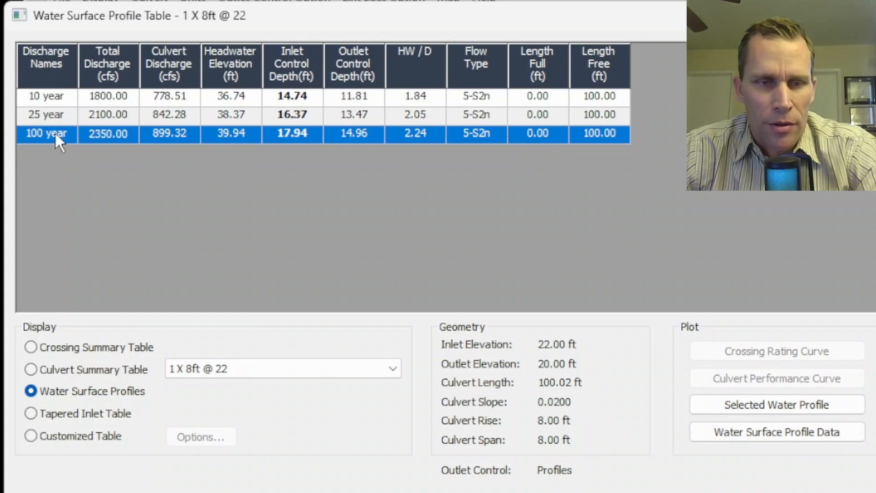
left_click(392, 369)
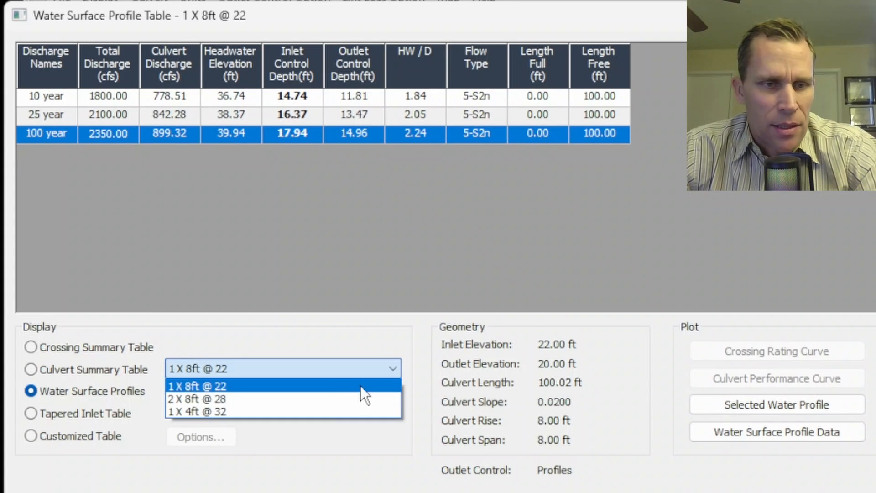
left_click(291, 384)
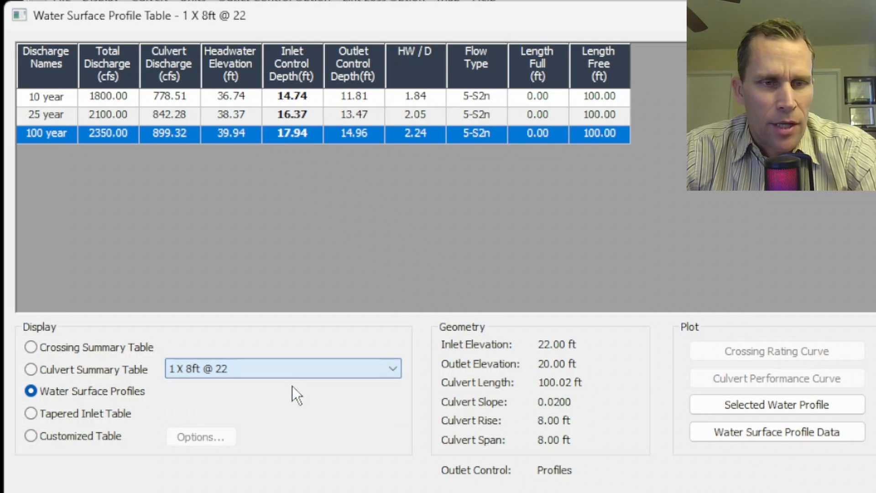
left_click(740, 402)
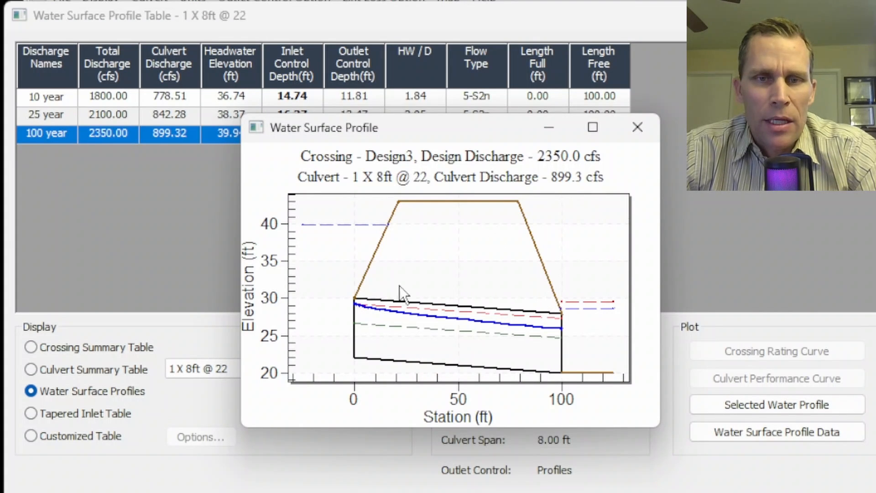
left_click(637, 129)
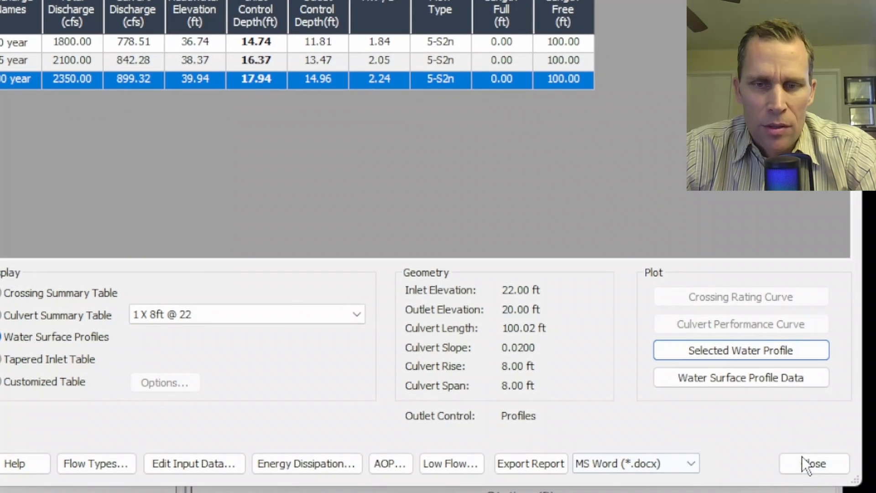
left_click(801, 455)
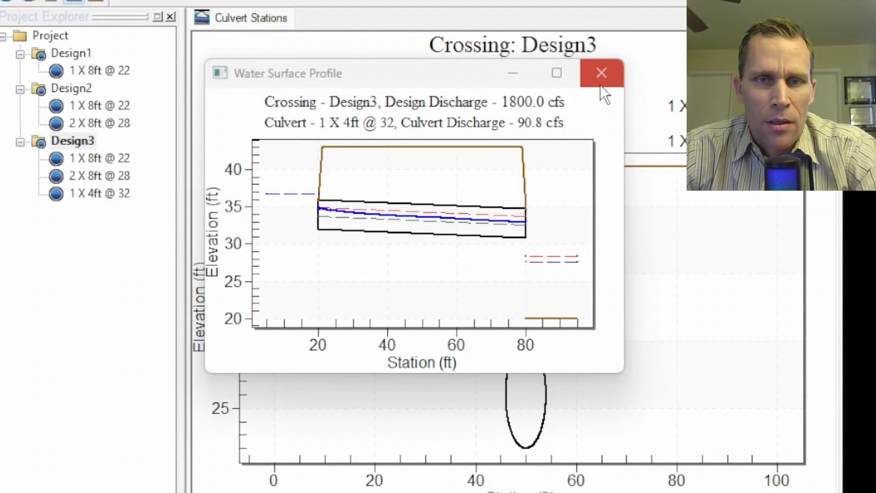
left_click(602, 75)
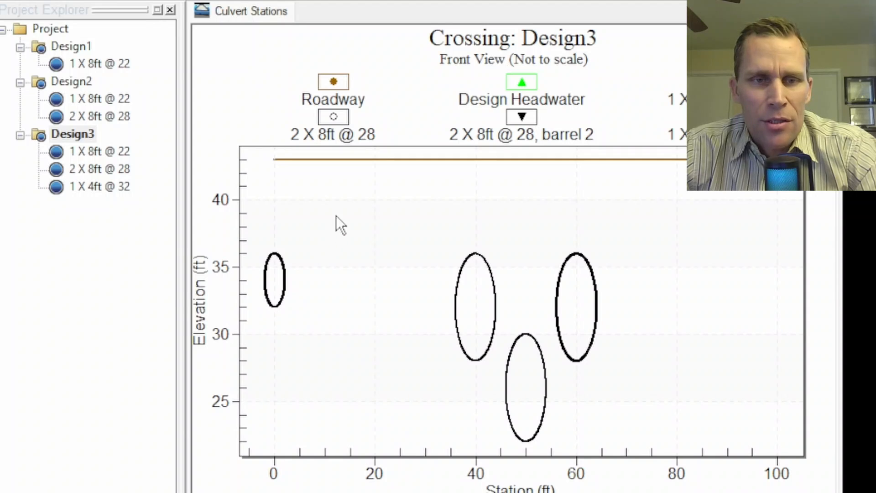
Set the roadway station of culvert 1 X 4ft @ 32 to 50 ft in the Design3 crossing
right_click(345, 195)
left_click(398, 208)
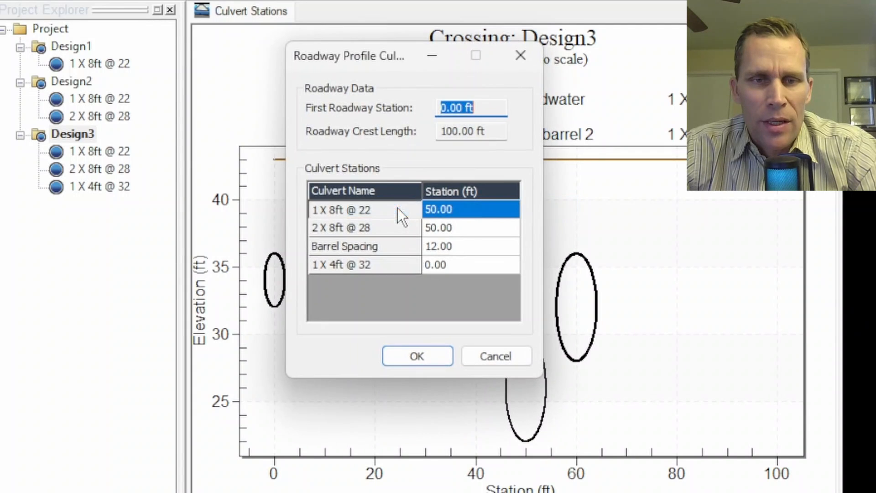
left_click(444, 263)
double_click(448, 264)
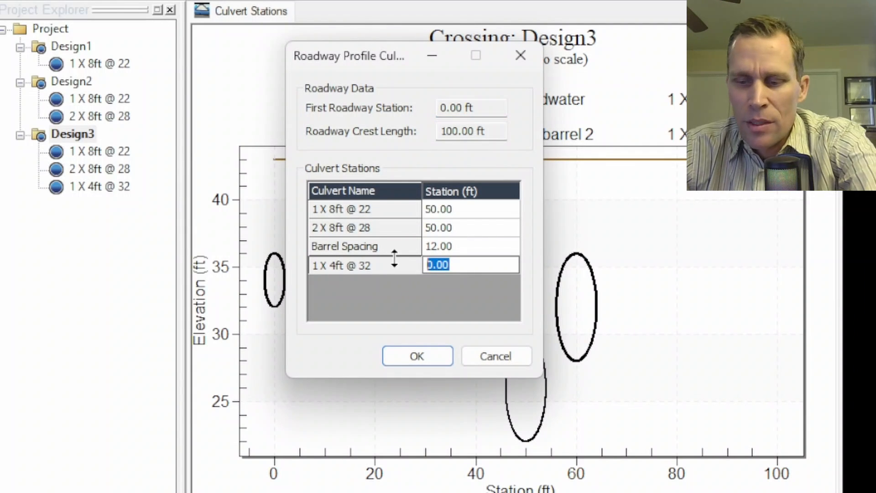
type("50")
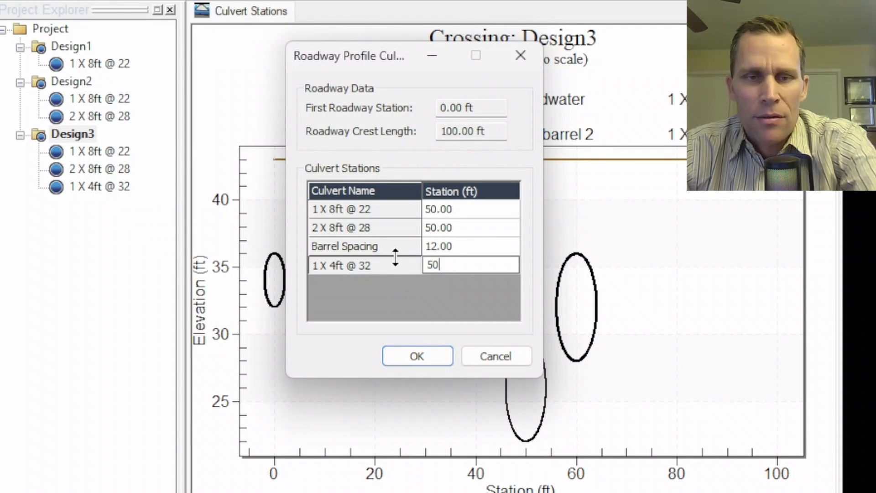
left_click(420, 355)
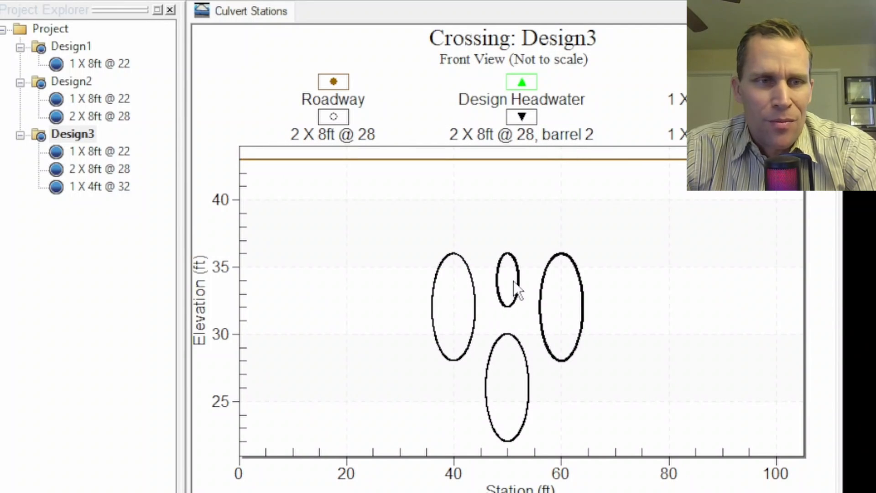
Highlight each of Design3's three culverts in turn to check its placement in the front view
left_click(108, 188)
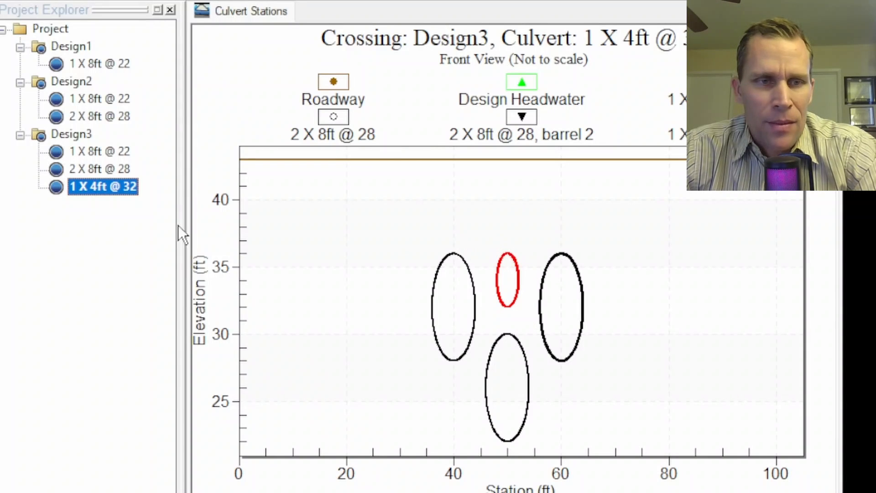
left_click(120, 170)
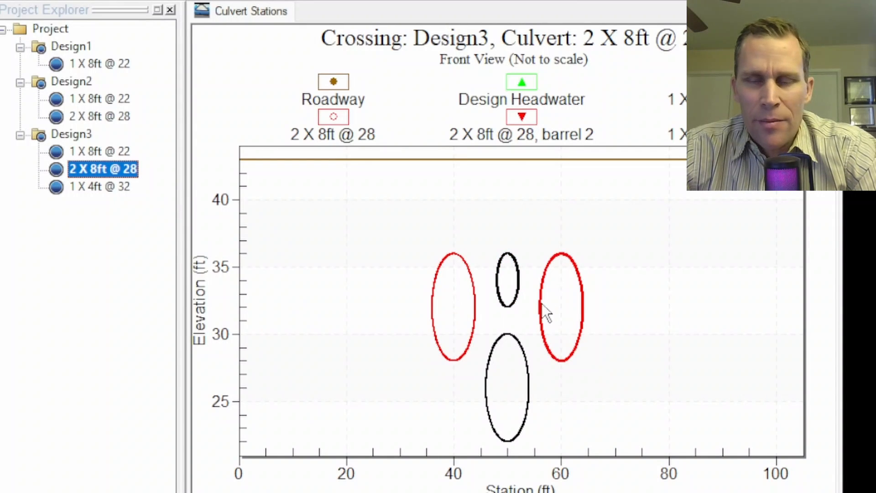
left_click(106, 152)
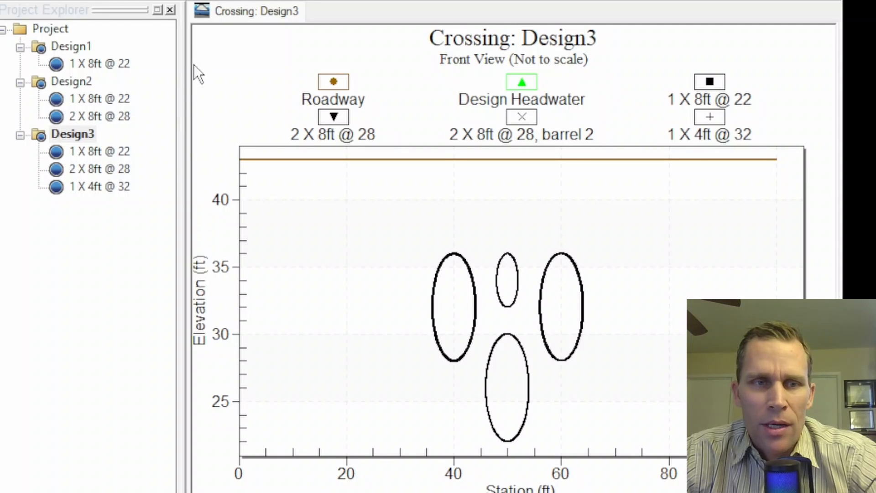
left_click(91, 152)
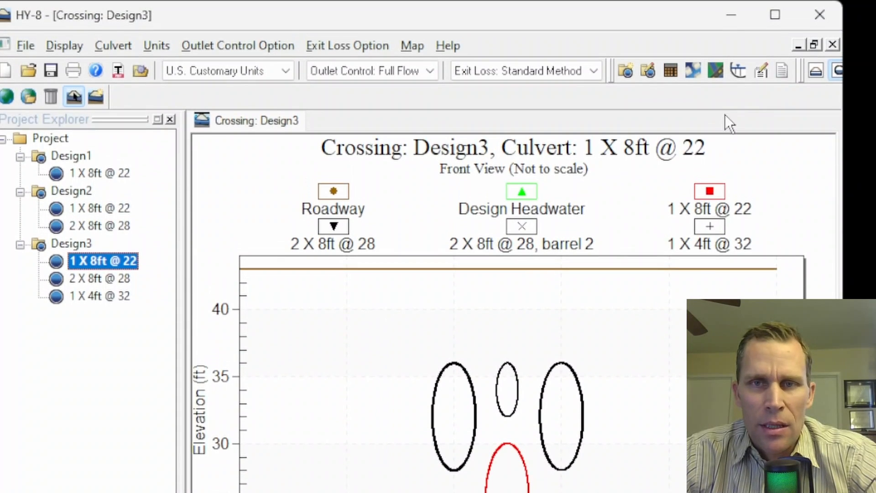
Switch the Design3 crossing from the front view to the side view for culvert 1 X 8ft @ 22
left_click(817, 73)
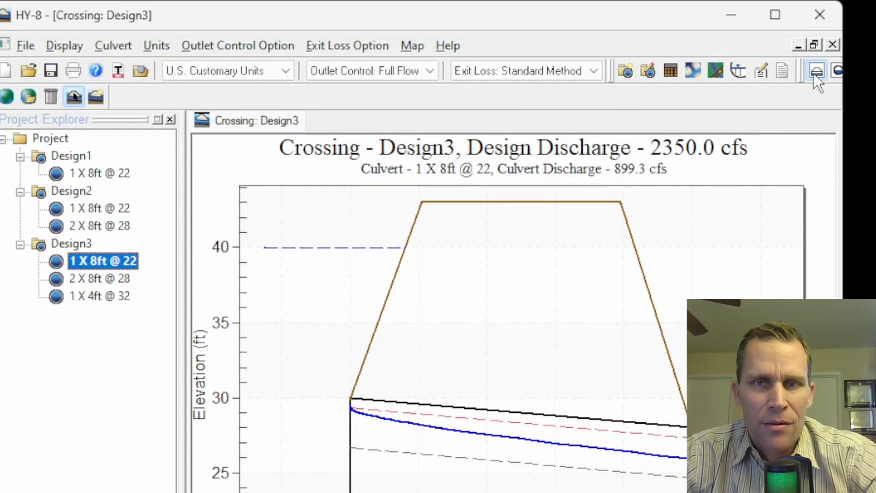
left_click(75, 47)
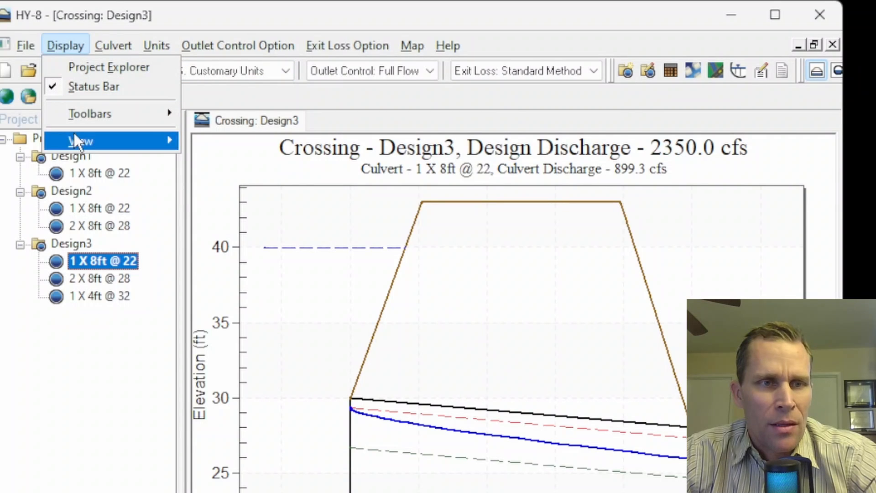
mouse_move(87, 140)
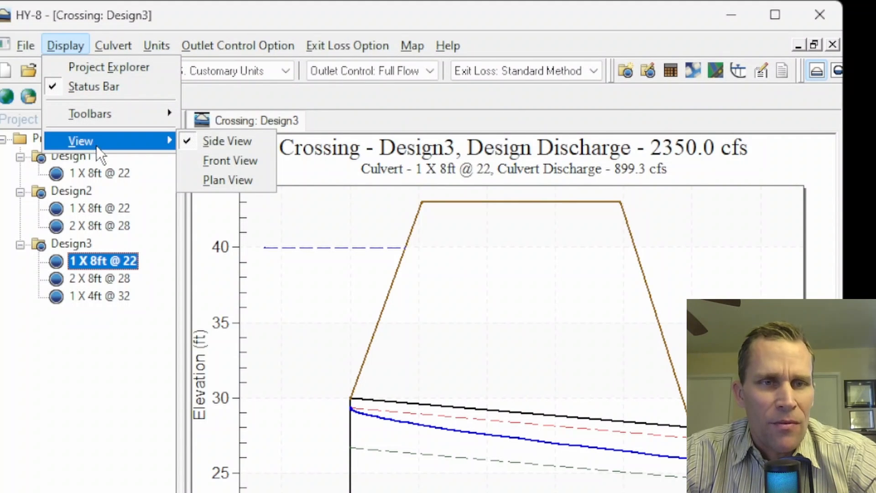
left_click(376, 22)
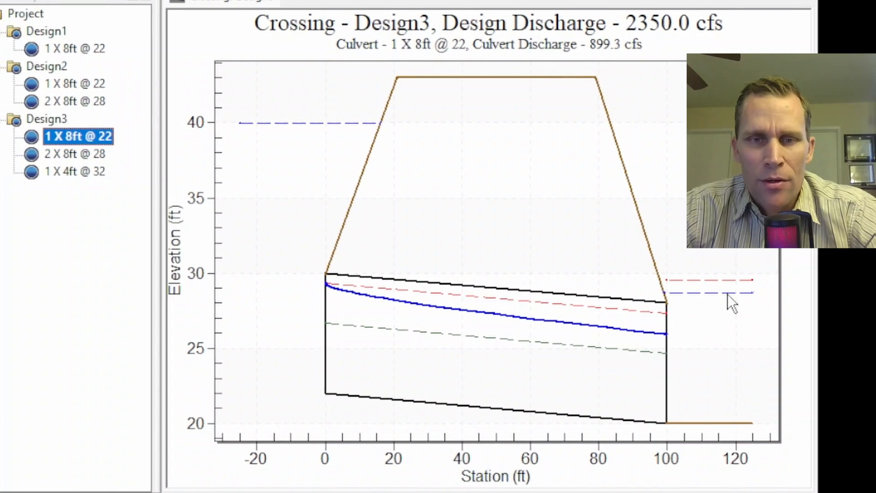
Compare the side-view water surface profiles and outlet tailwater of Design3's three culverts, finishing on 2 X 8ft @ 28
left_click(69, 154)
left_click(73, 171)
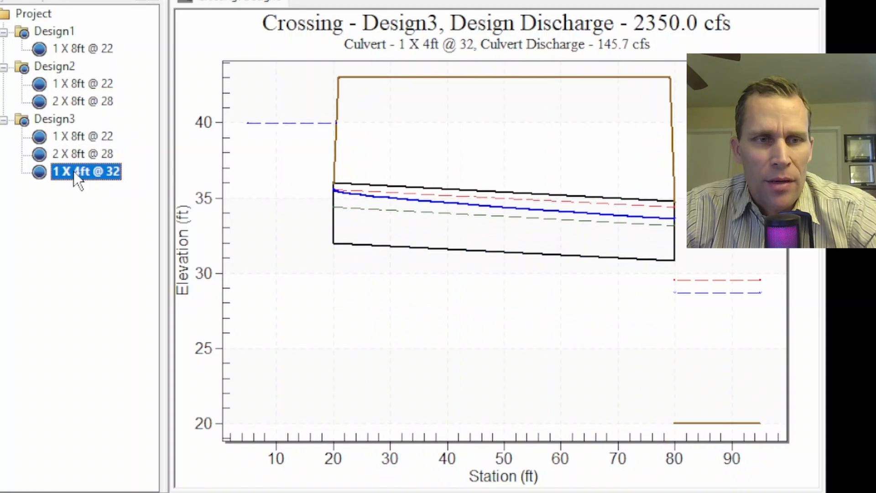
left_click(77, 154)
left_click(79, 135)
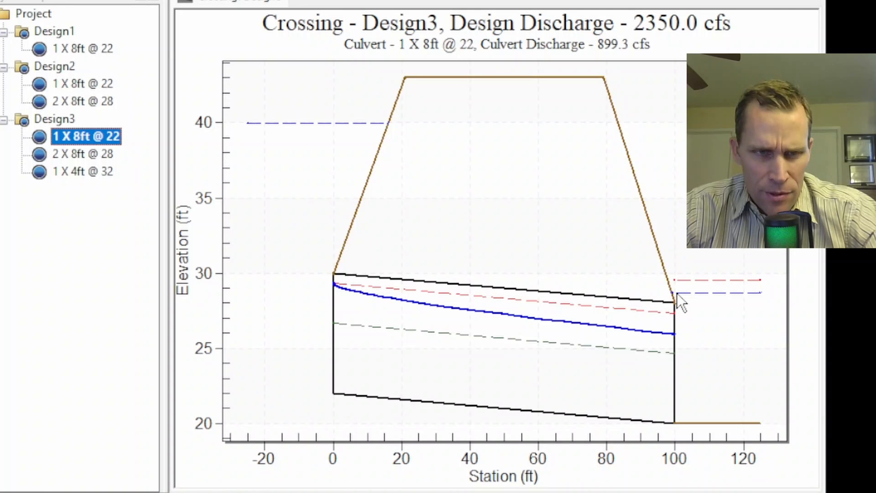
left_click(80, 156)
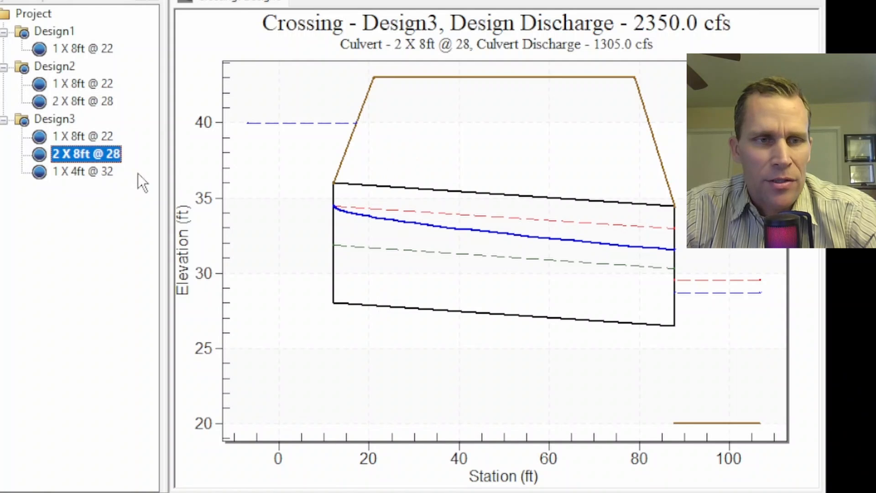
left_click(71, 175)
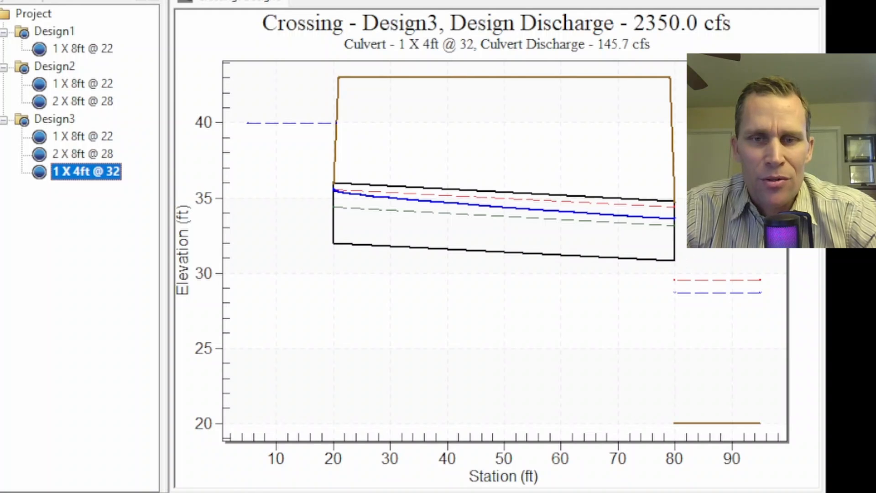
left_click(88, 154)
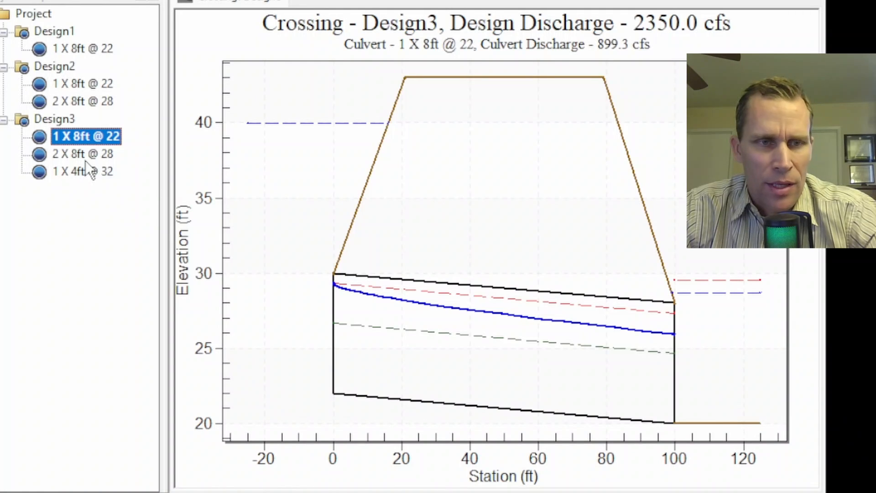
left_click(86, 158)
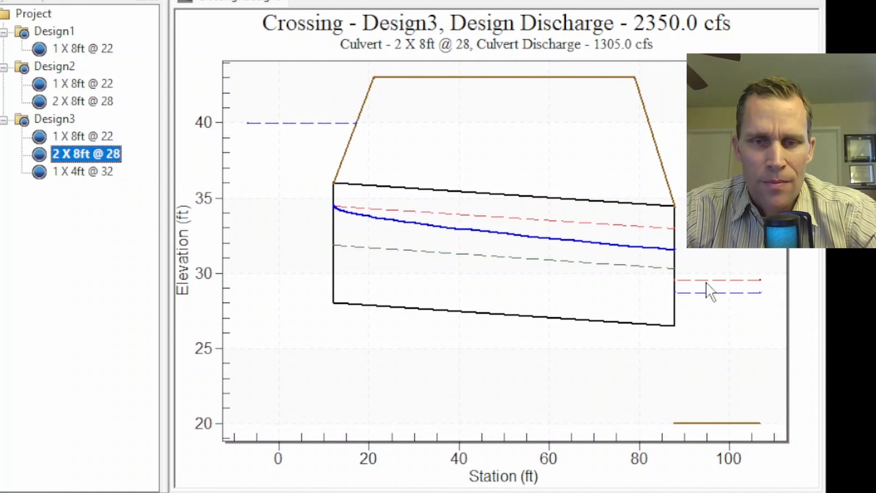